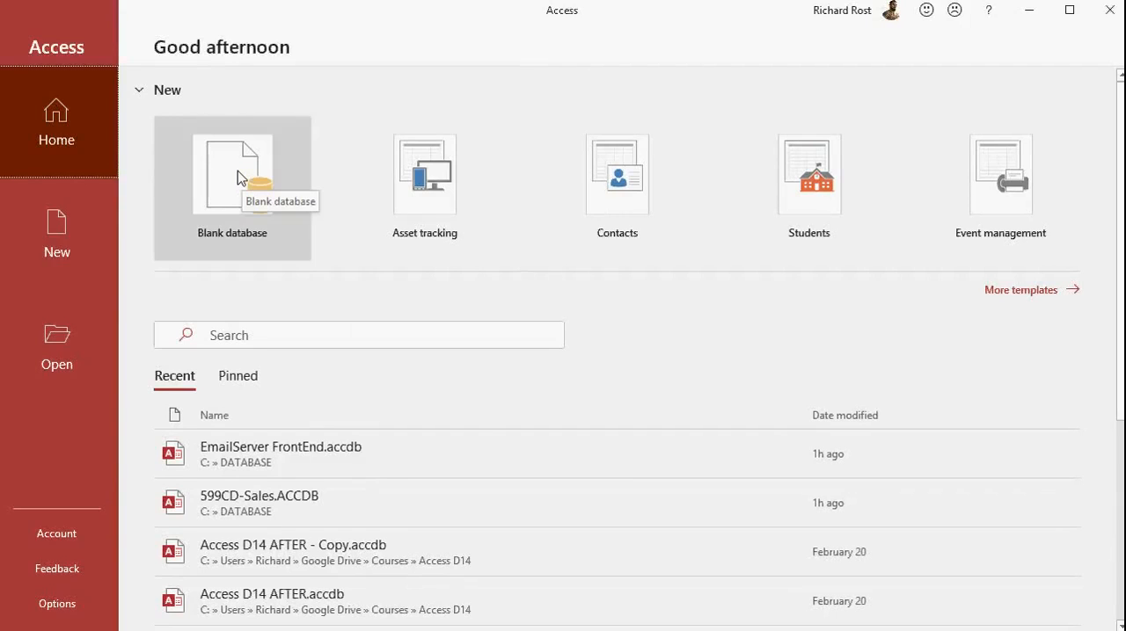
Create a blank database with the file name Ricks Database.
{"action": "left_click", "coordinate": [237, 178]}
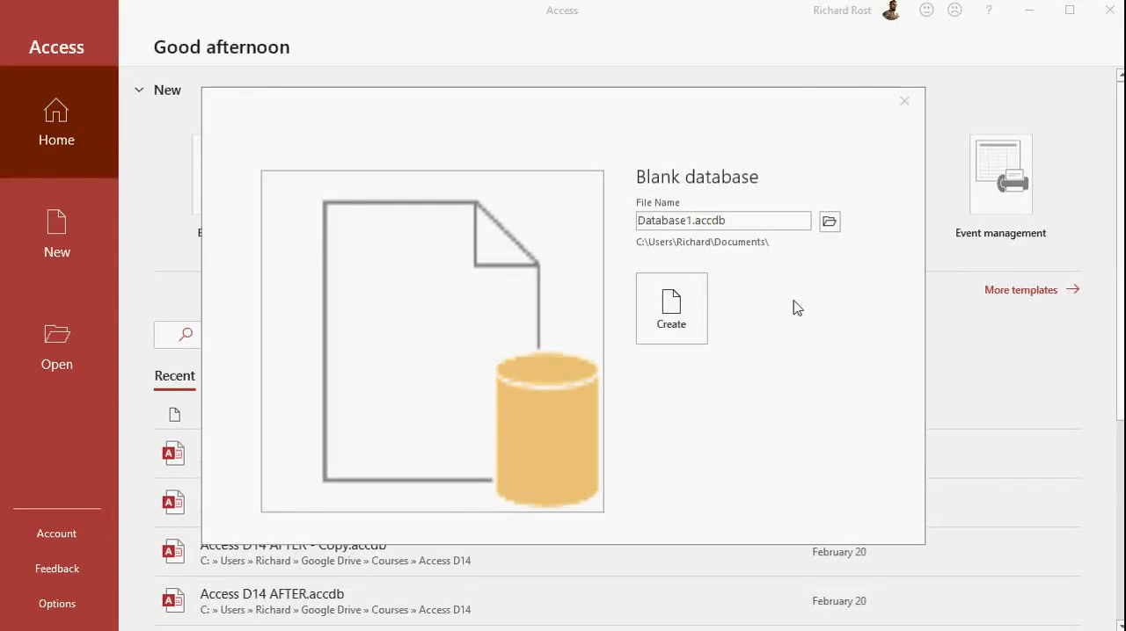
{"action": "left_click", "coordinate": [748, 227]}
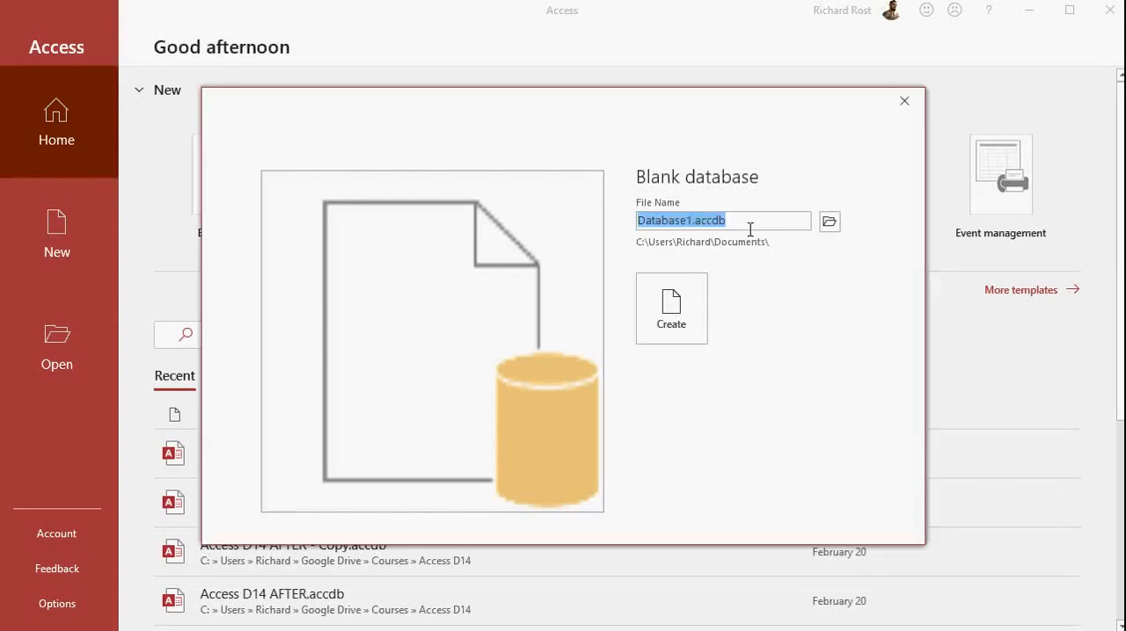
{"action": "type", "text": "Ricks Database"}
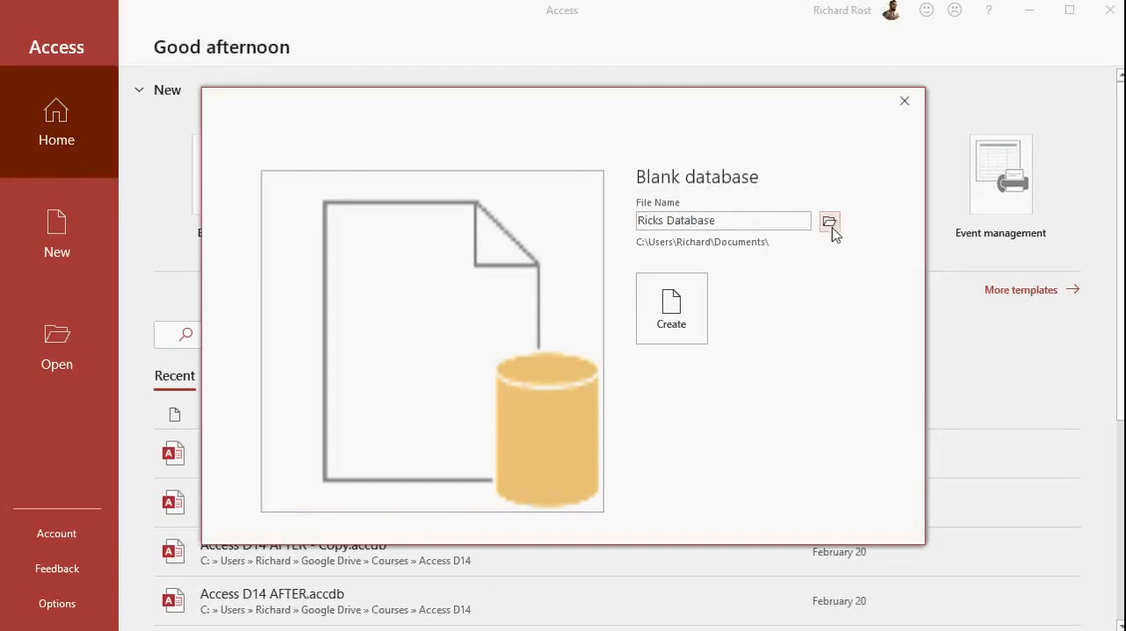
{"action": "left_click", "coordinate": [687, 328]}
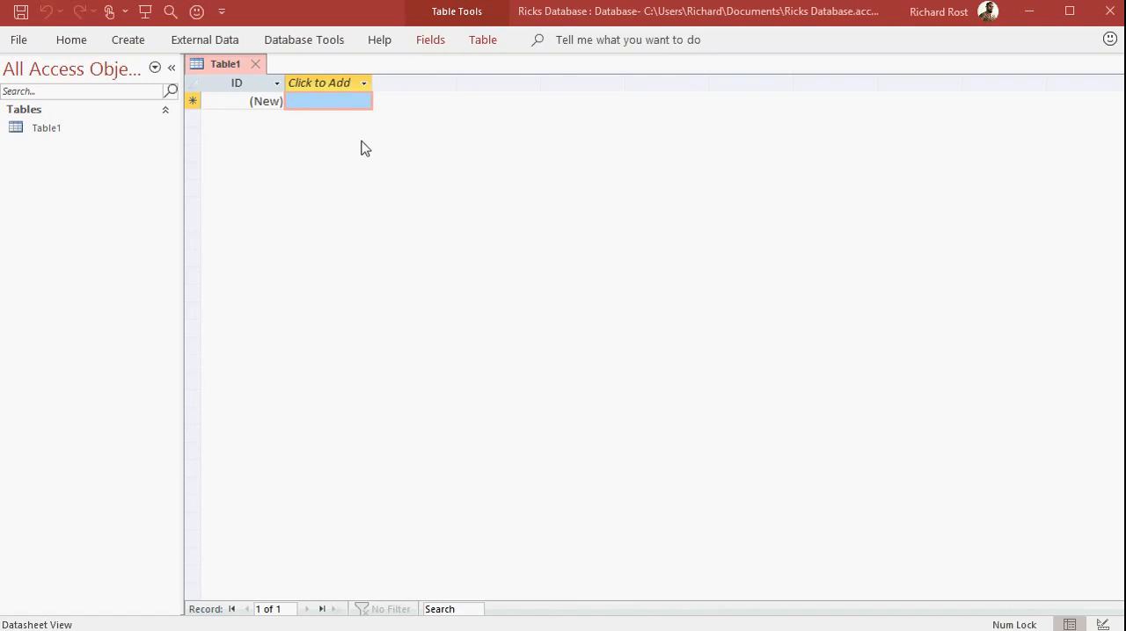
Add a Short Text field named FirstName after the ID field in the new table.
{"action": "left_click", "coordinate": [333, 87]}
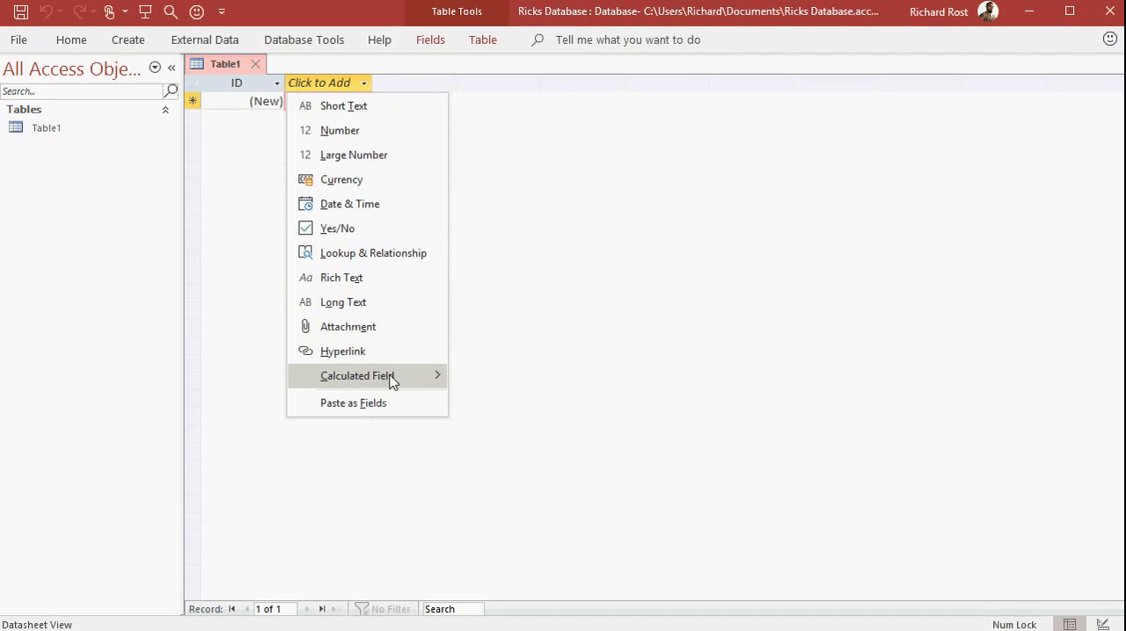
{"action": "mouse_move", "coordinate": [390, 379]}
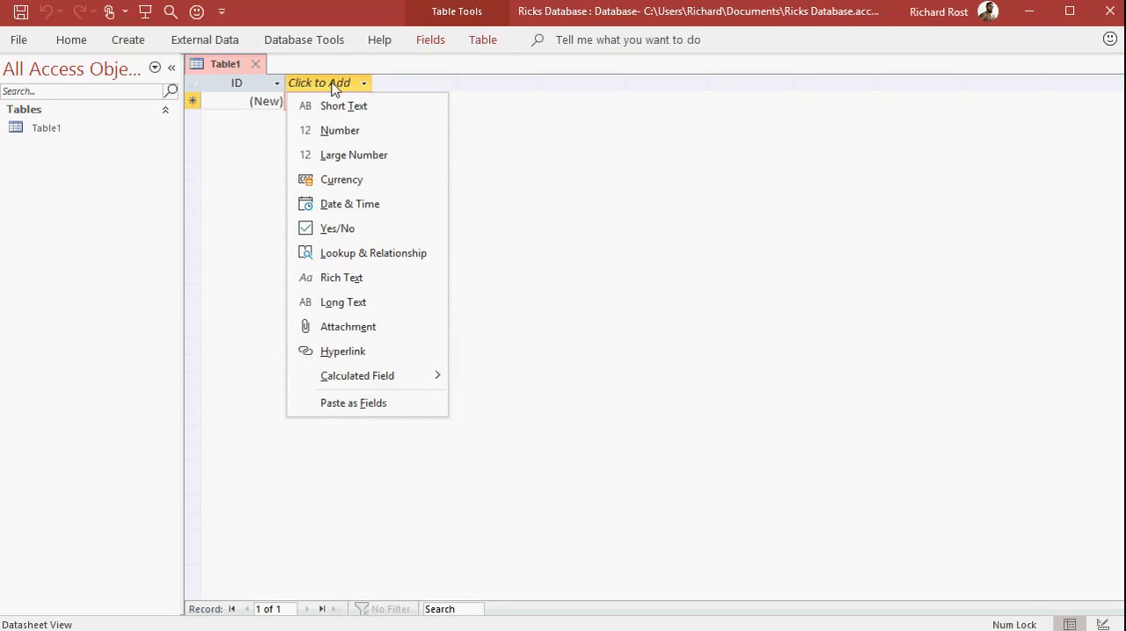
{"action": "left_click", "coordinate": [383, 108]}
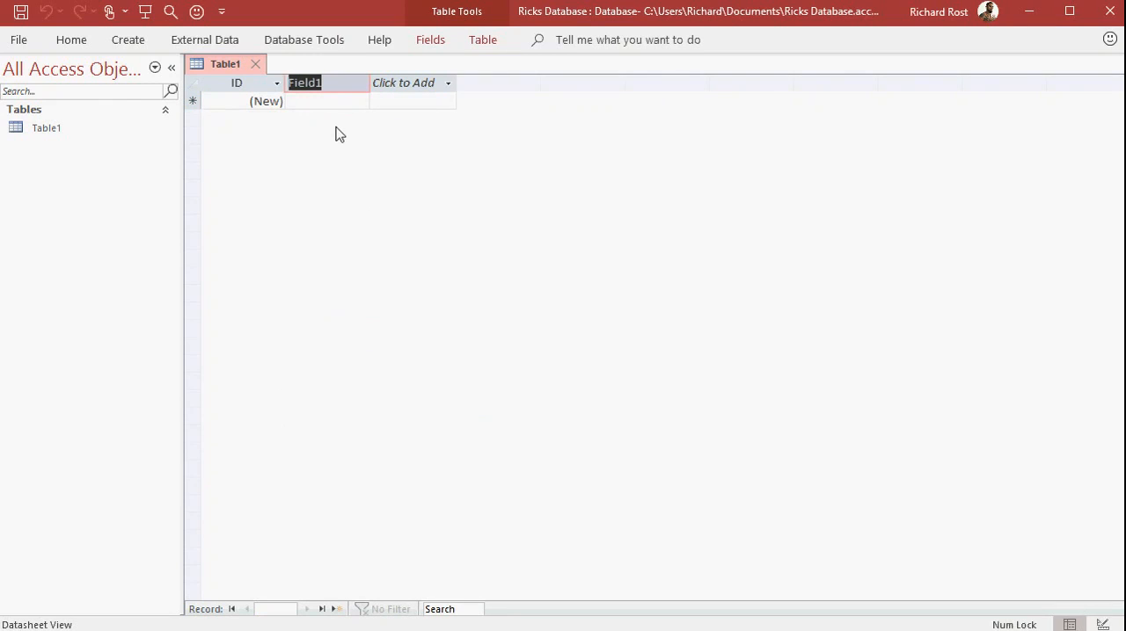
{"action": "type", "text": "FirstName"}
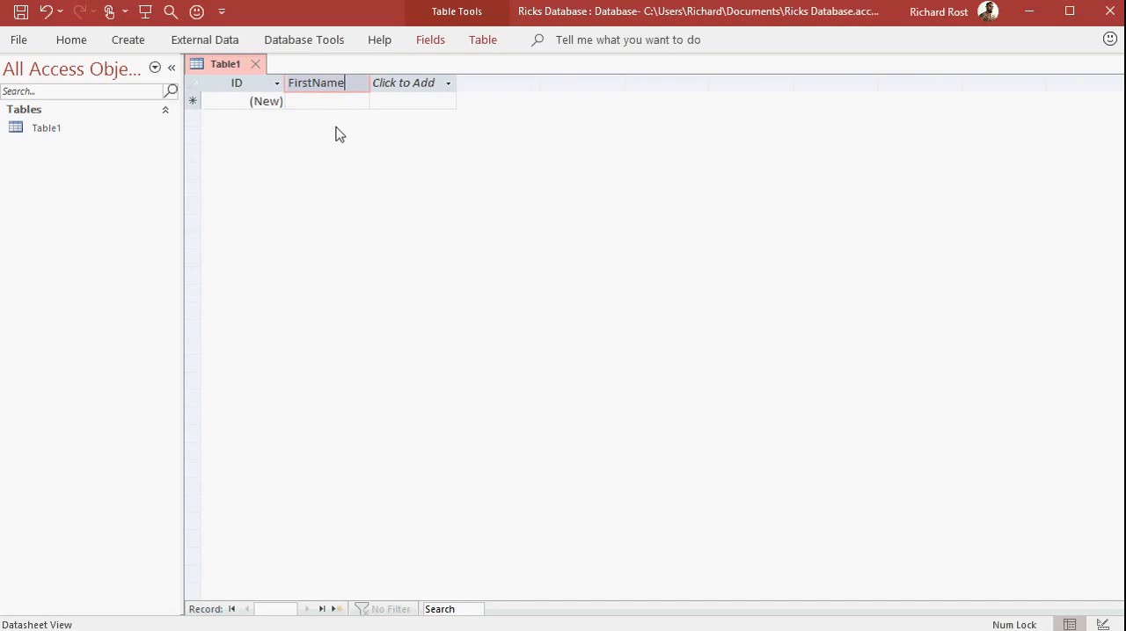
{"action": "key", "text": "Return"}
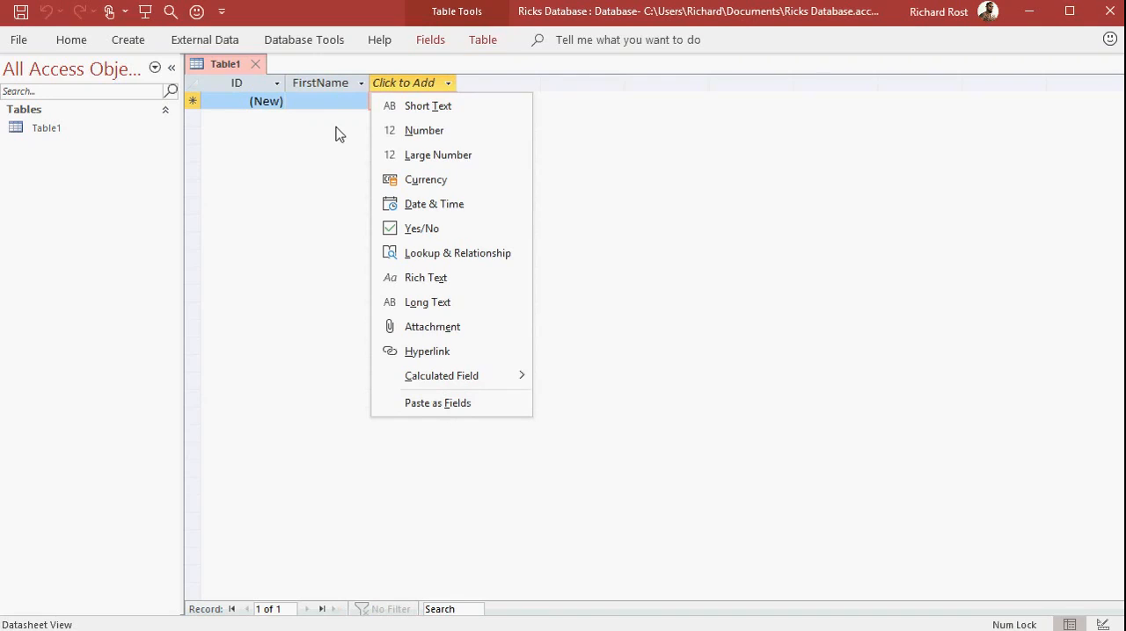
Add a Short Text field named LastName after the FirstName field.
{"action": "left_click", "coordinate": [459, 109]}
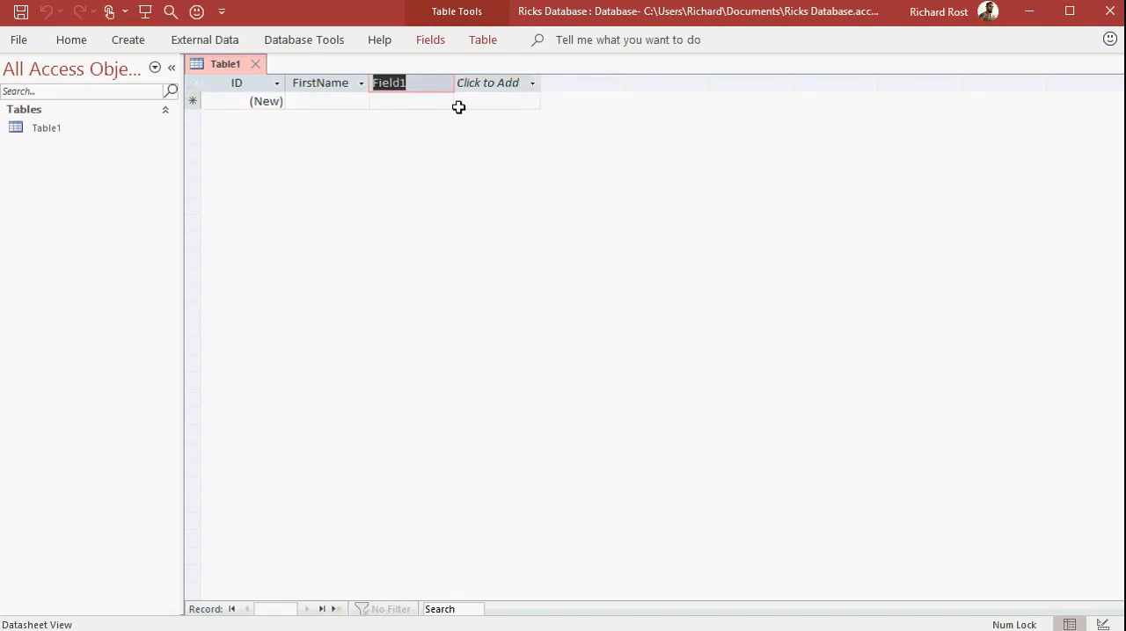
{"action": "type", "text": "LastName"}
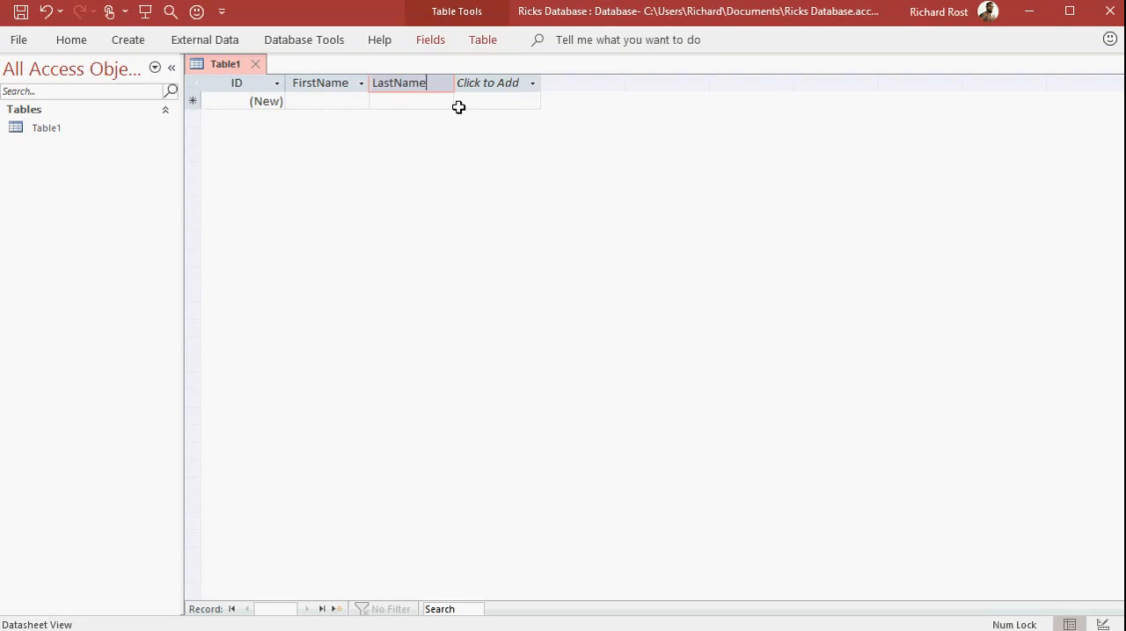
{"action": "key", "text": "Tab"}
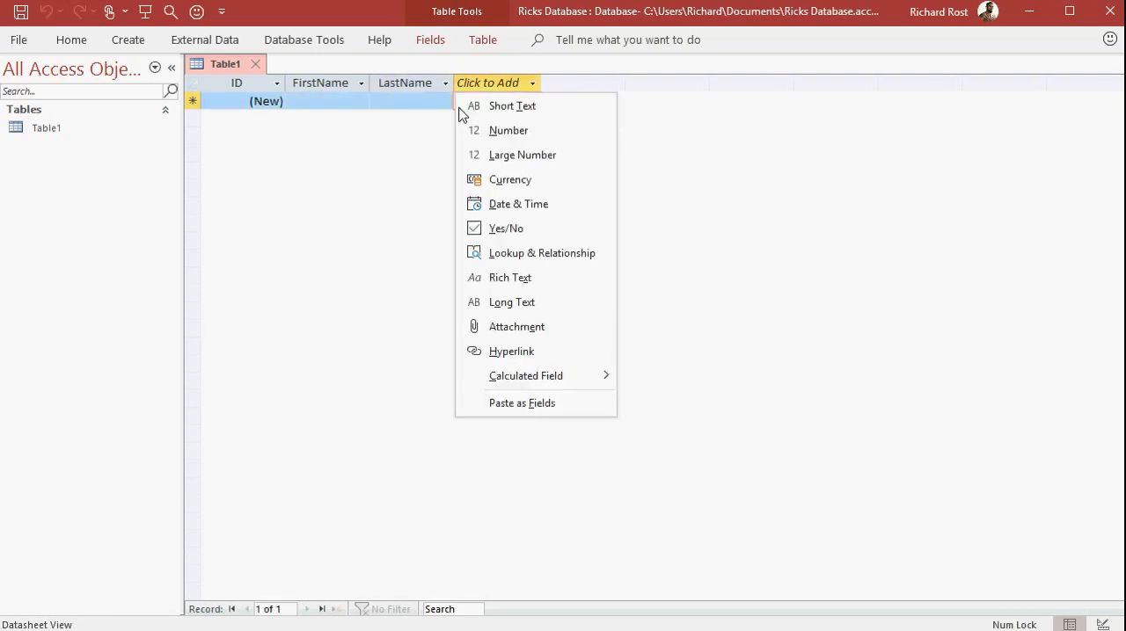
Add a Short Text field named CompanyName after the LastName field.
{"action": "left_click", "coordinate": [510, 84]}
{"action": "left_click", "coordinate": [512, 84]}
{"action": "left_click", "coordinate": [514, 105]}
{"action": "type", "text": "CompanyName"}
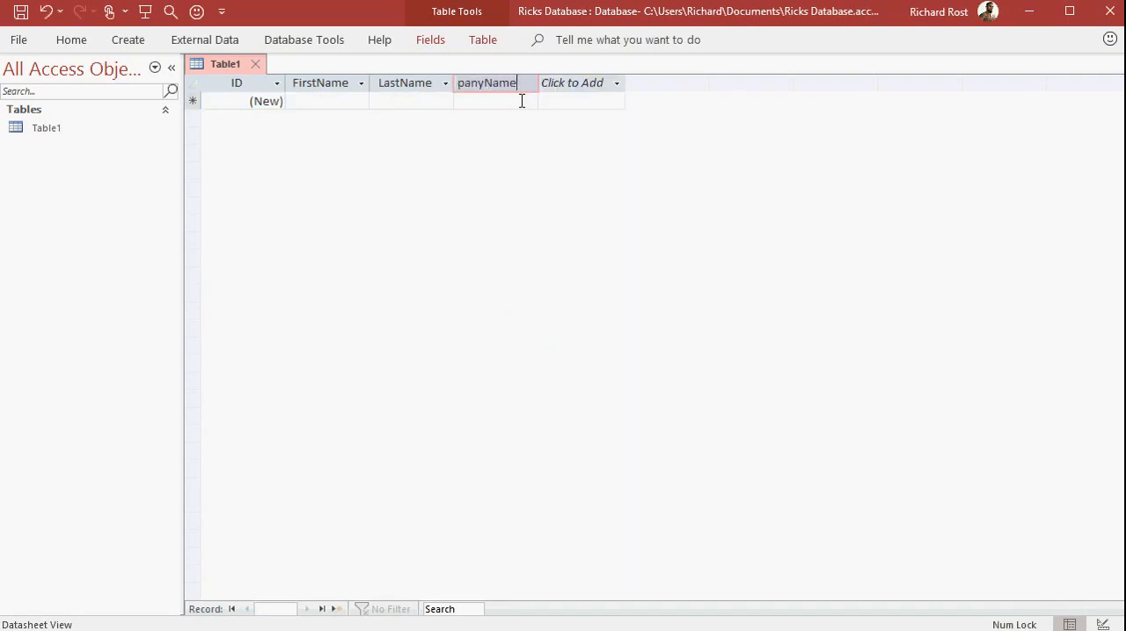
{"action": "key", "text": "Return"}
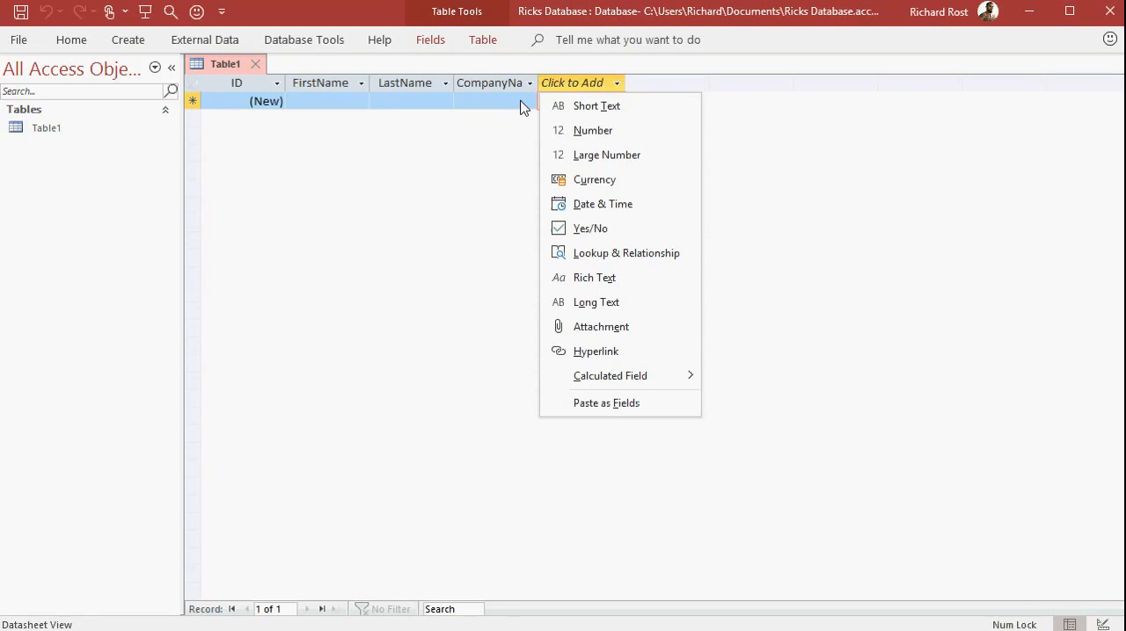
{"action": "left_click", "coordinate": [521, 104]}
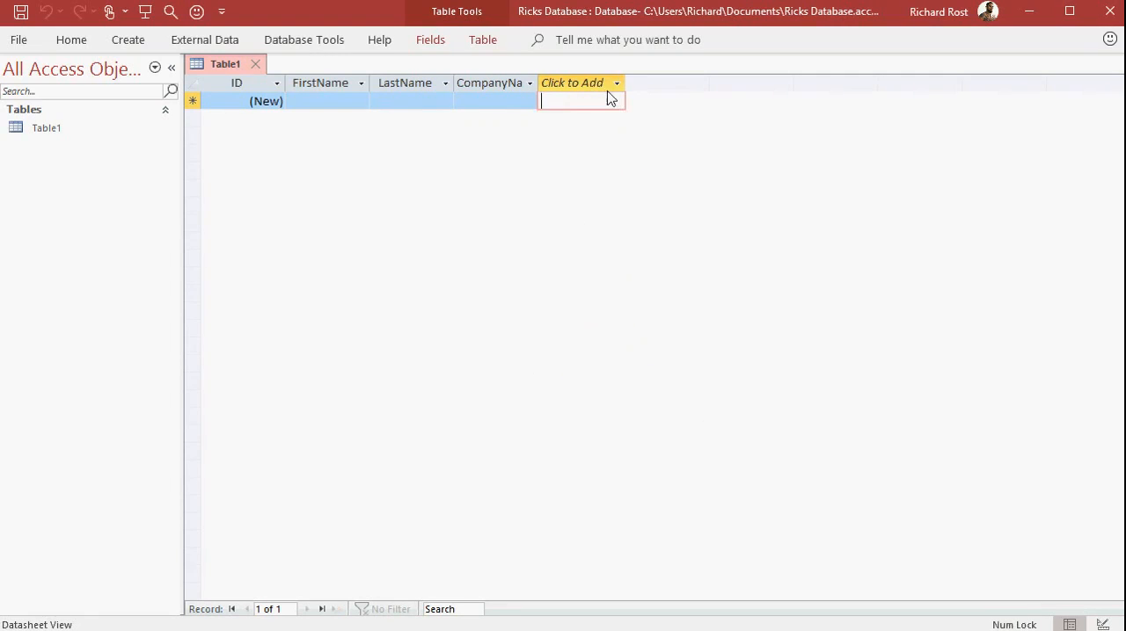
Add a Number field named Employees after the CompanyName field.
{"action": "left_click", "coordinate": [613, 84]}
{"action": "left_click", "coordinate": [607, 132]}
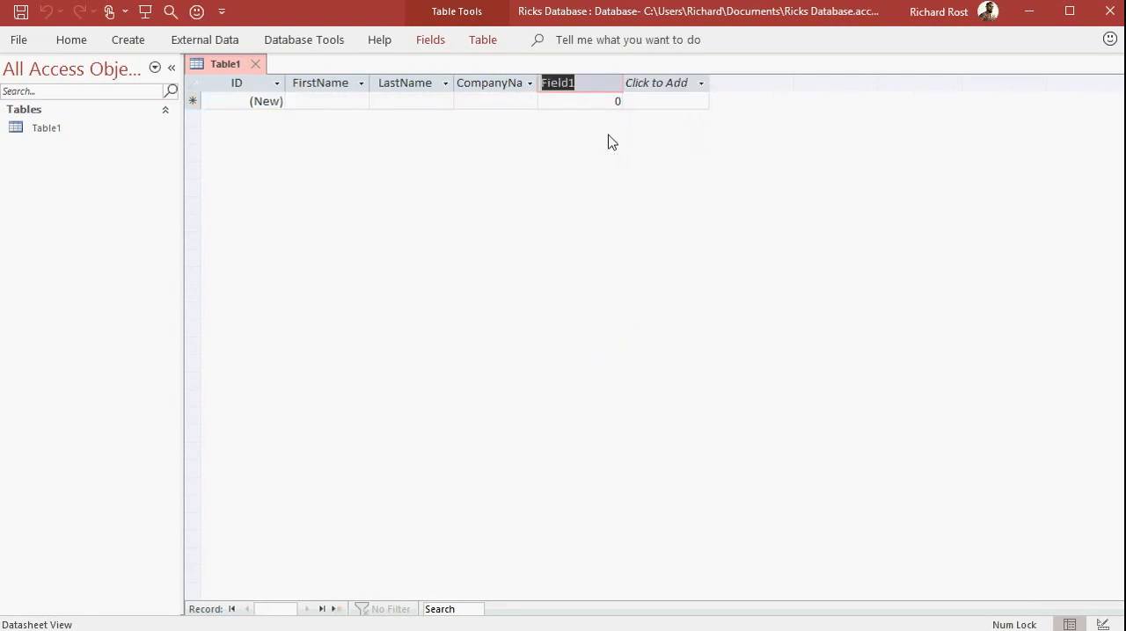
{"action": "type", "text": "Employees"}
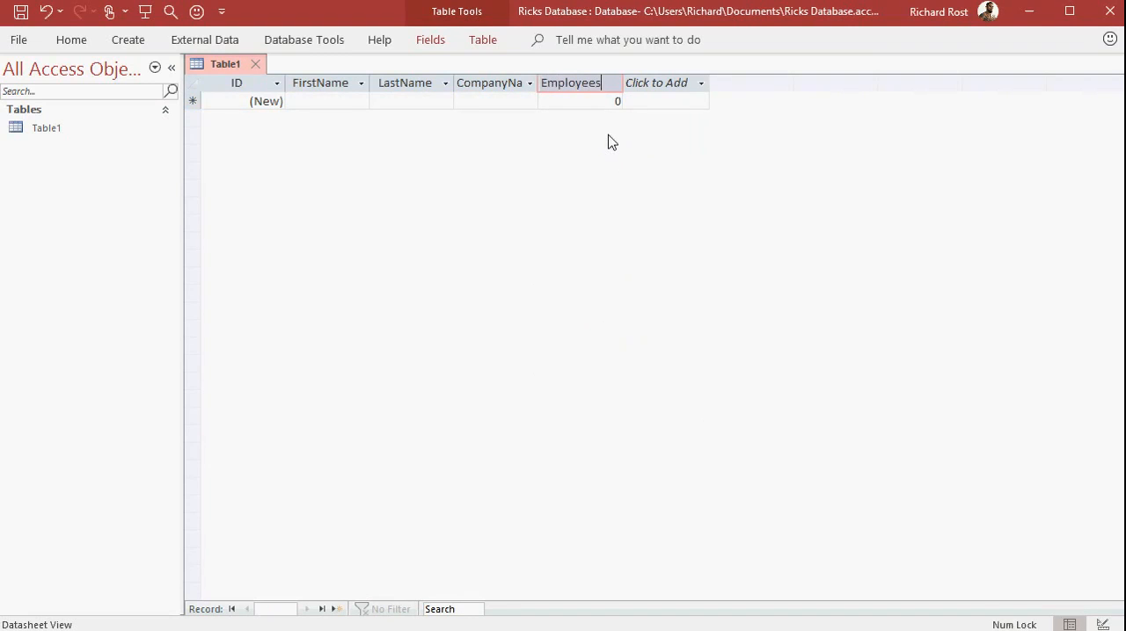
{"action": "key", "text": "Return"}
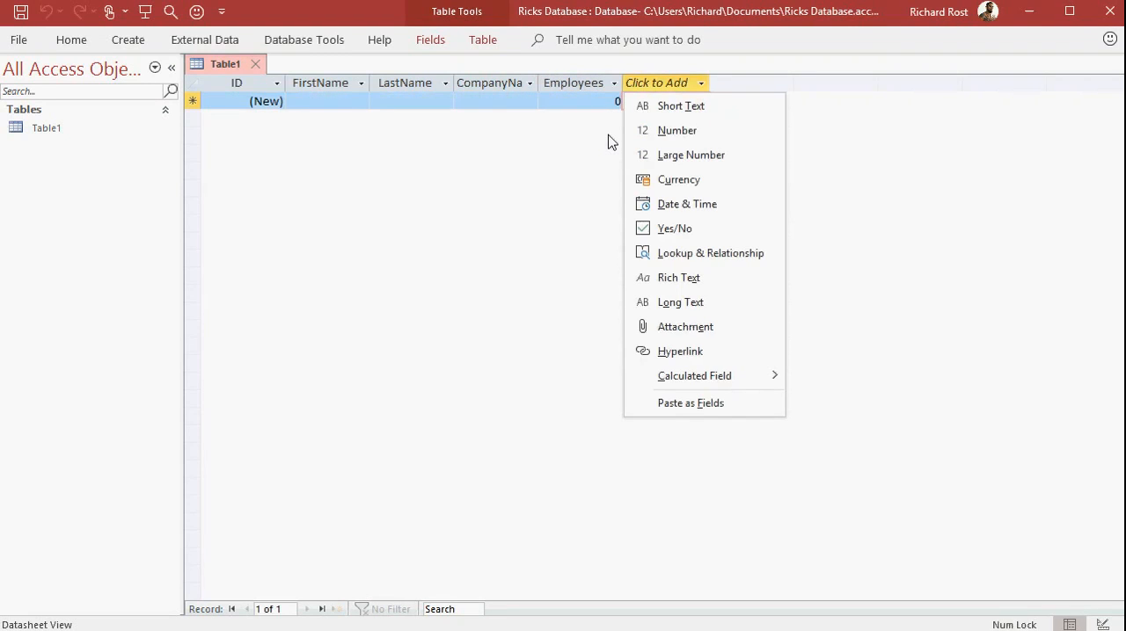
{"action": "left_click", "coordinate": [611, 140]}
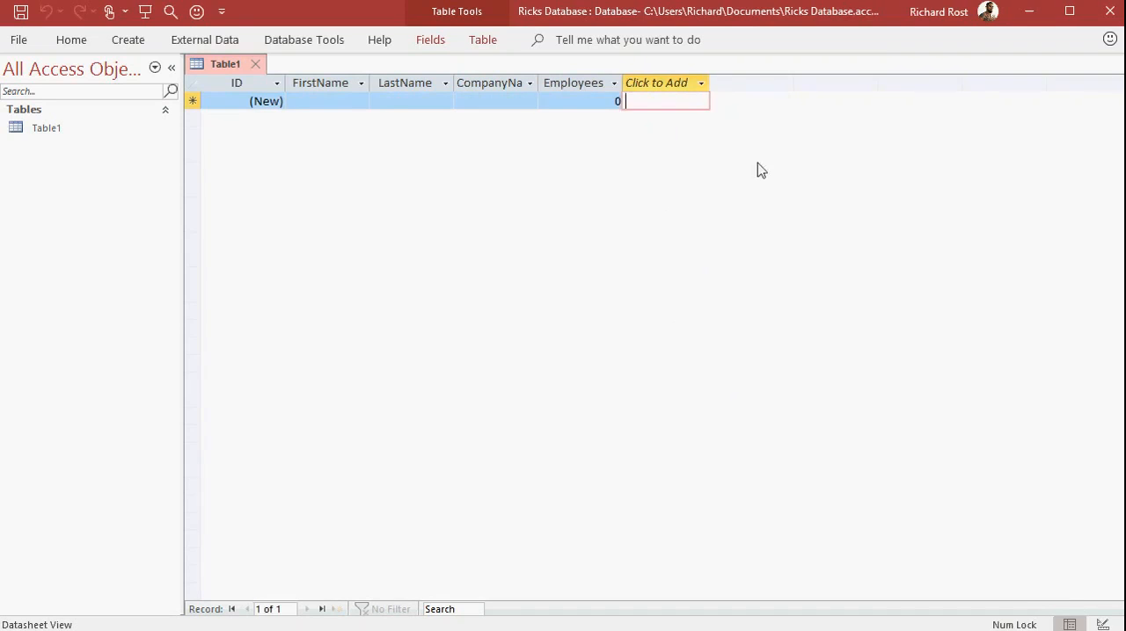
Add a Currency field named CreditLimit after the Employees field.
{"action": "left_click", "coordinate": [700, 85]}
{"action": "left_click", "coordinate": [694, 187]}
{"action": "type", "text": "CreditLimit"}
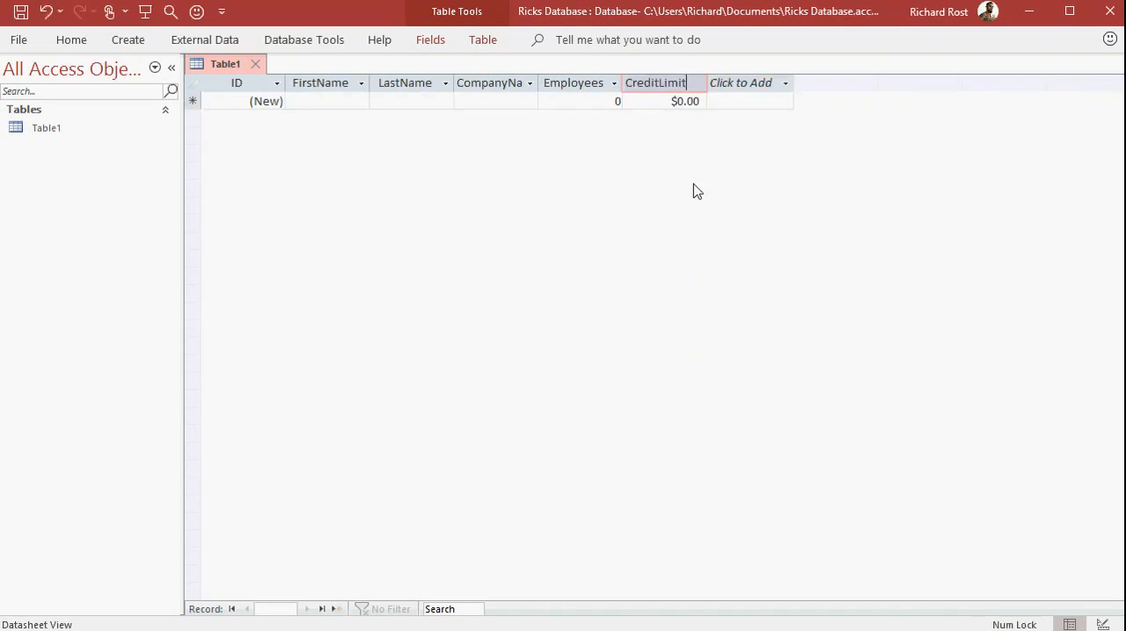
{"action": "key", "text": "Tab"}
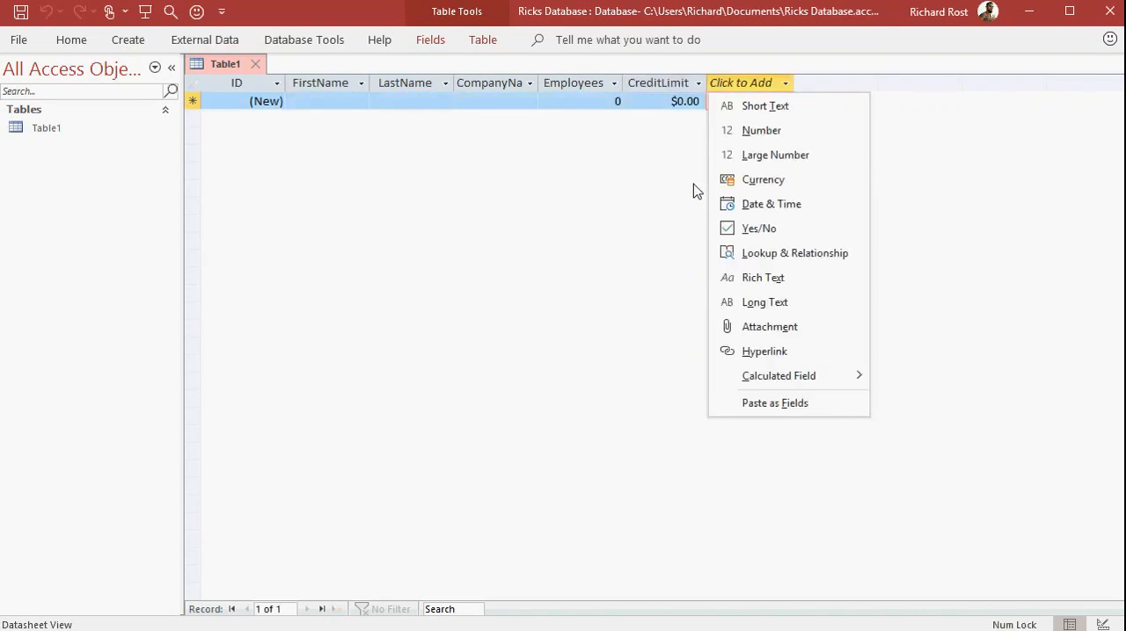
{"action": "left_click", "coordinate": [694, 184]}
Add a Date & Time field named CustomerSince after the CreditLimit field.
{"action": "left_click", "coordinate": [767, 80]}
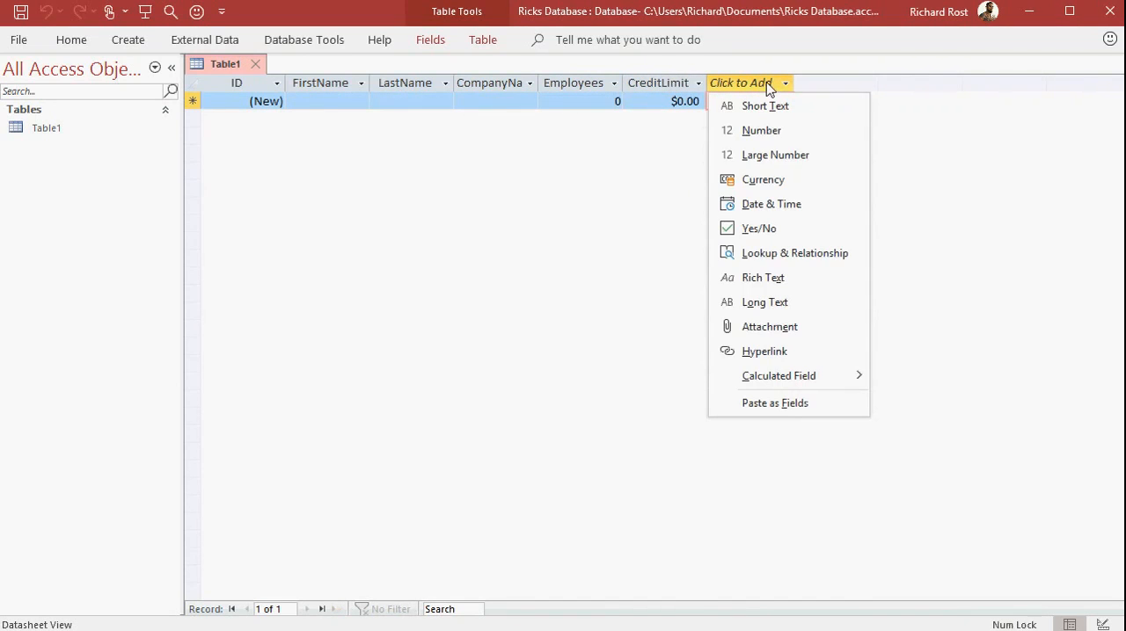
{"action": "left_click", "coordinate": [800, 206]}
{"action": "type", "text": "CustomerSince"}
{"action": "key", "text": "Tab"}
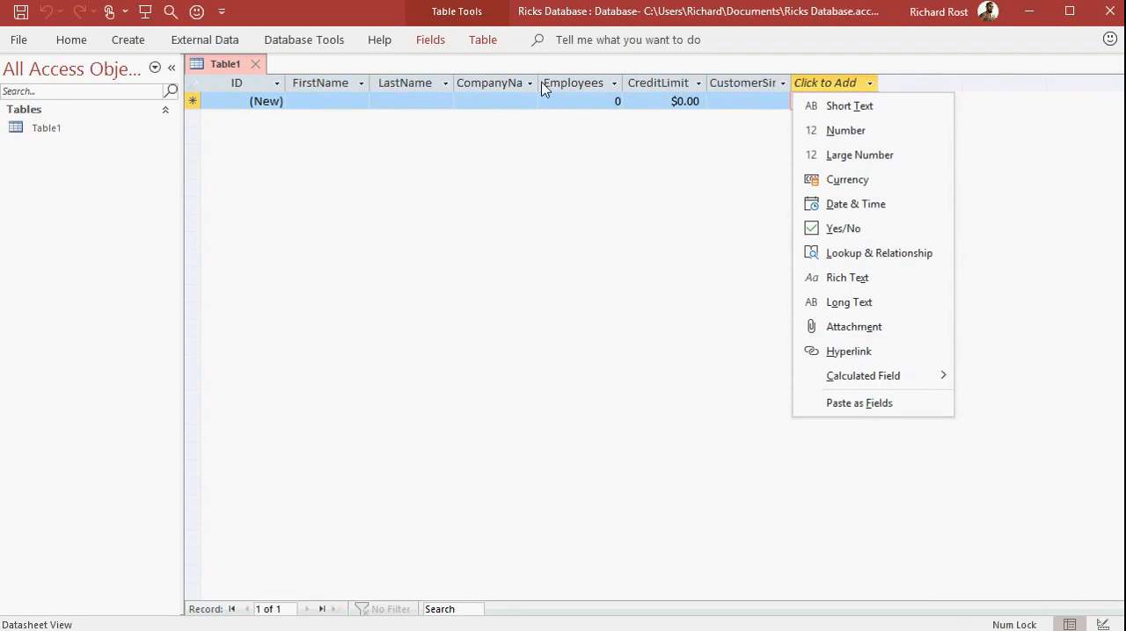
{"action": "left_click", "coordinate": [544, 153]}
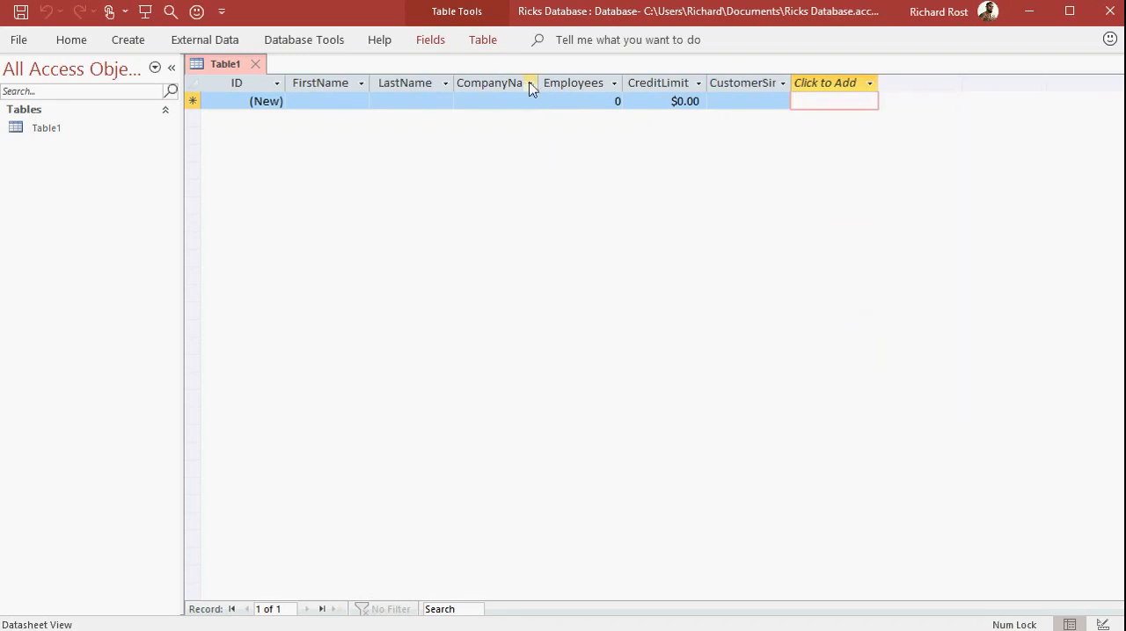
Widen the CompanyName and CustomerSince columns so that their full field names fit in the headers.
{"action": "left_click_drag", "start_coordinate": [537, 81], "coordinate": [565, 78]}
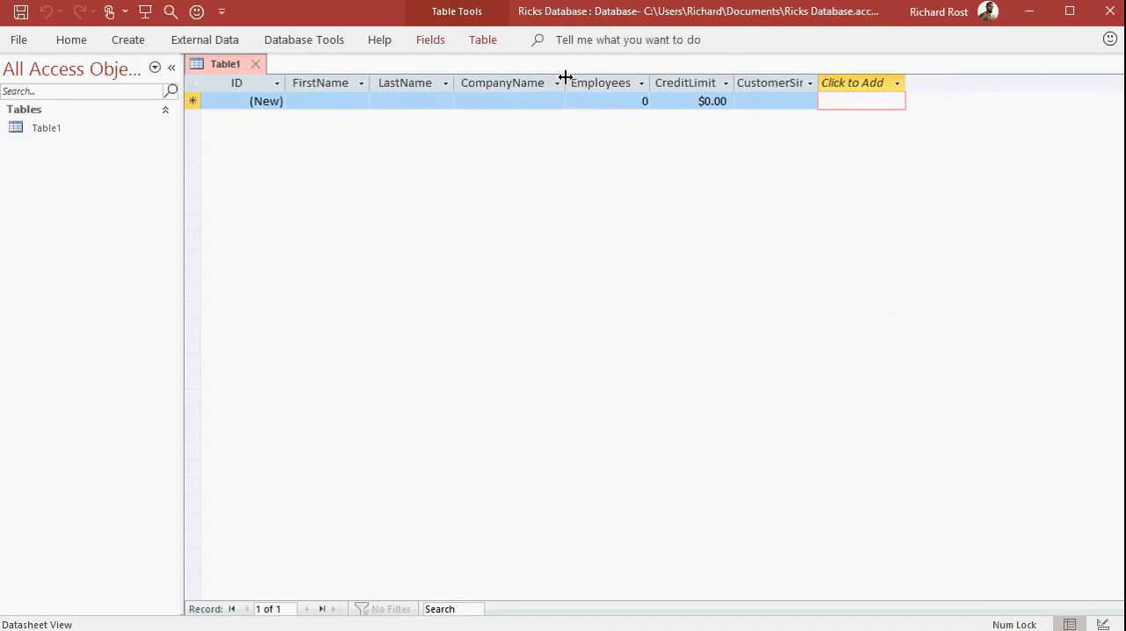
{"action": "left_click_drag", "start_coordinate": [819, 77], "coordinate": [843, 79]}
{"action": "left_click", "coordinate": [852, 83]}
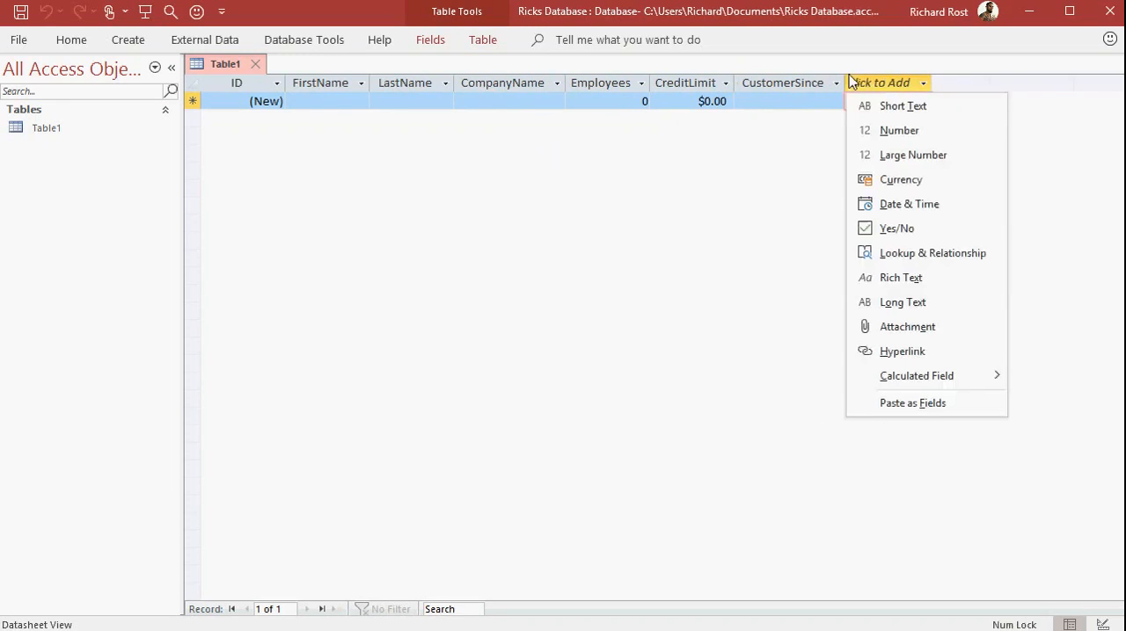
{"action": "left_click", "coordinate": [794, 247]}
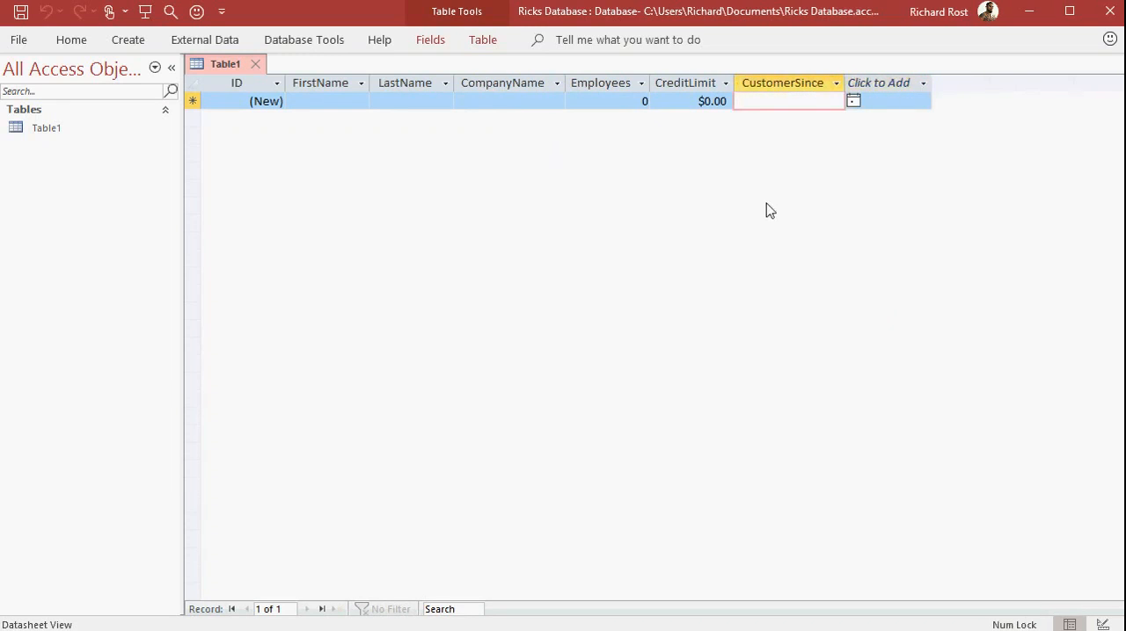
Add a Yes/No field after the CustomerSince field and rename it IsActive.
{"action": "left_click", "coordinate": [924, 85]}
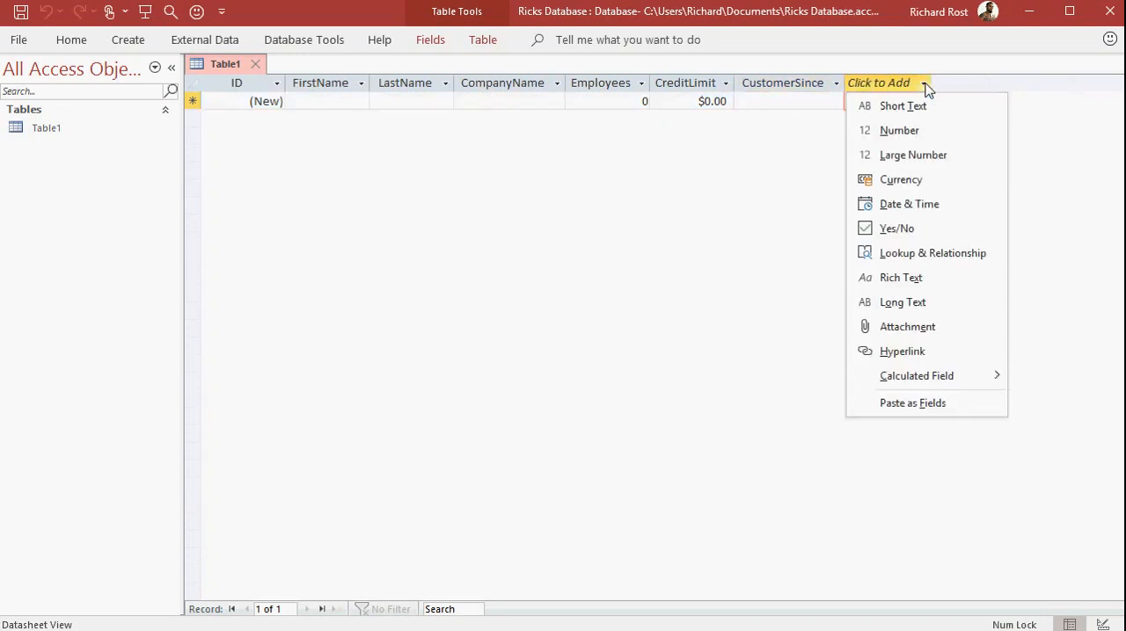
{"action": "left_click", "coordinate": [909, 229]}
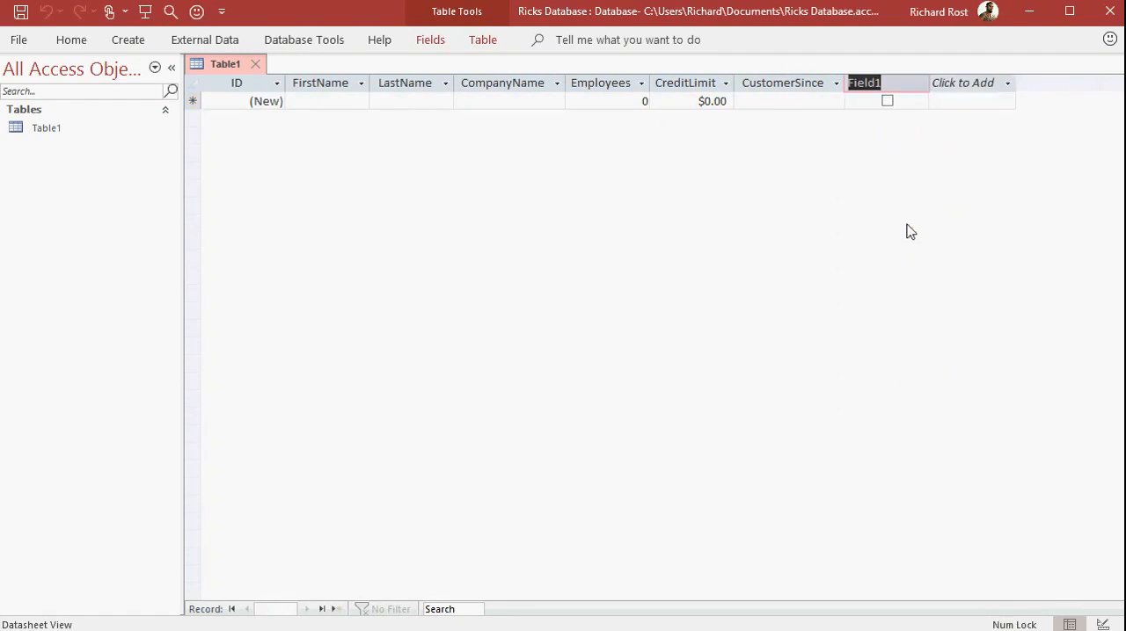
{"action": "left_click", "coordinate": [818, 104]}
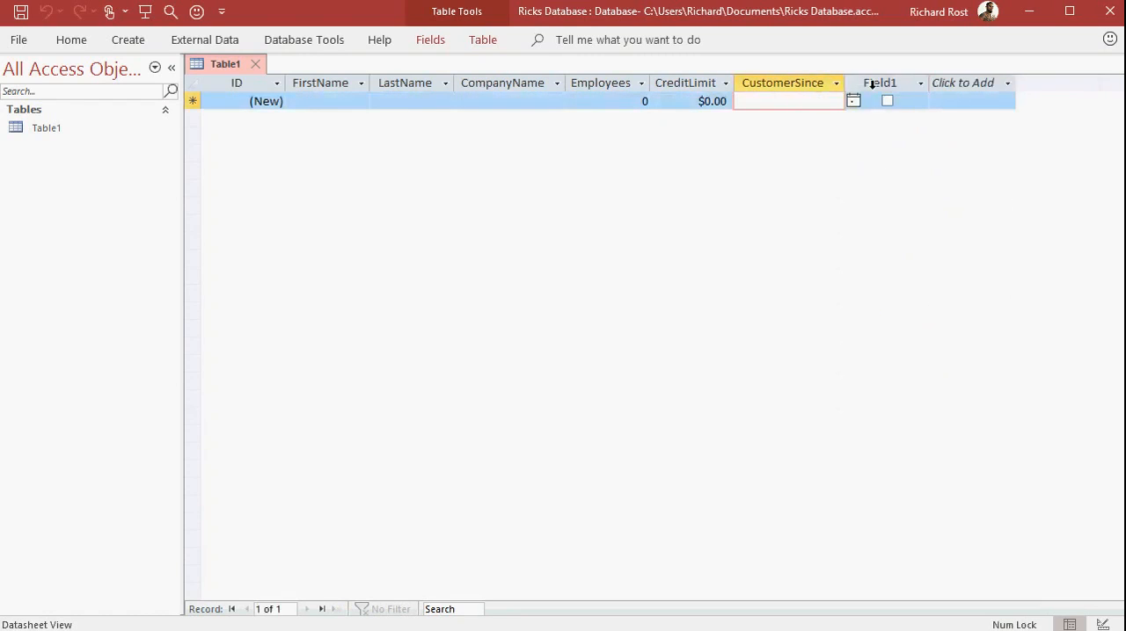
{"action": "left_click", "coordinate": [875, 83]}
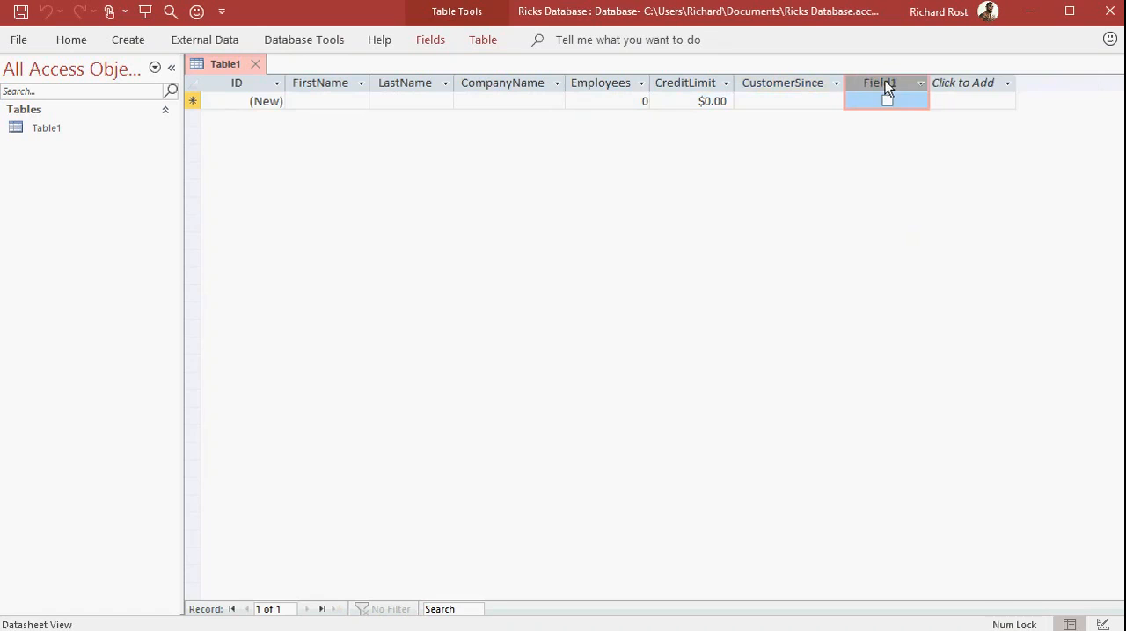
{"action": "right_click", "coordinate": [885, 81]}
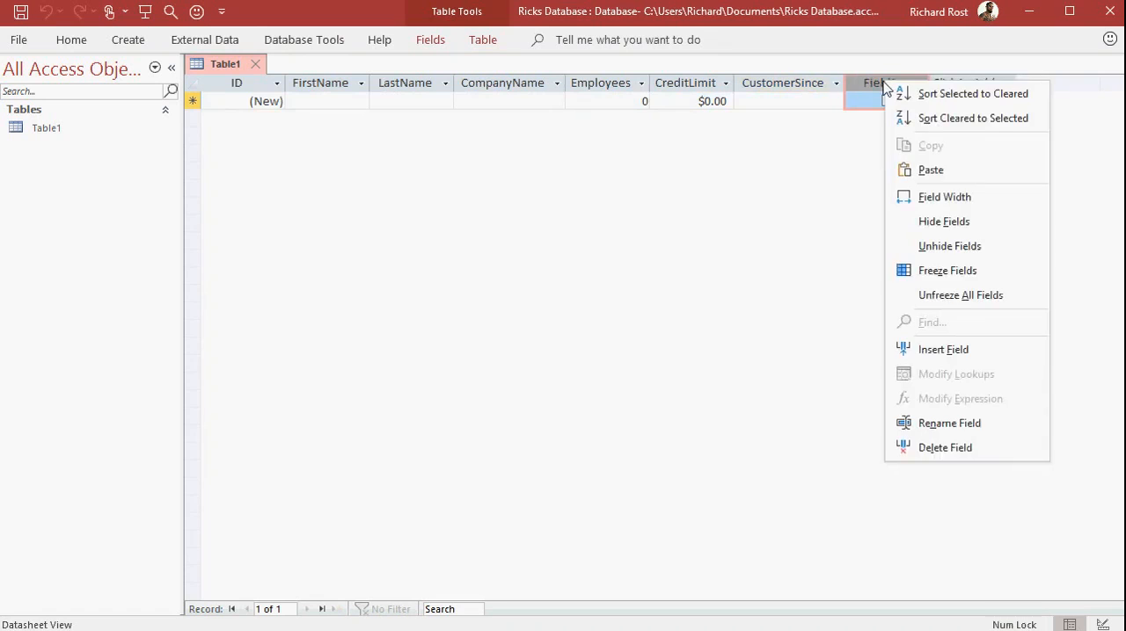
{"action": "left_click", "coordinate": [945, 425]}
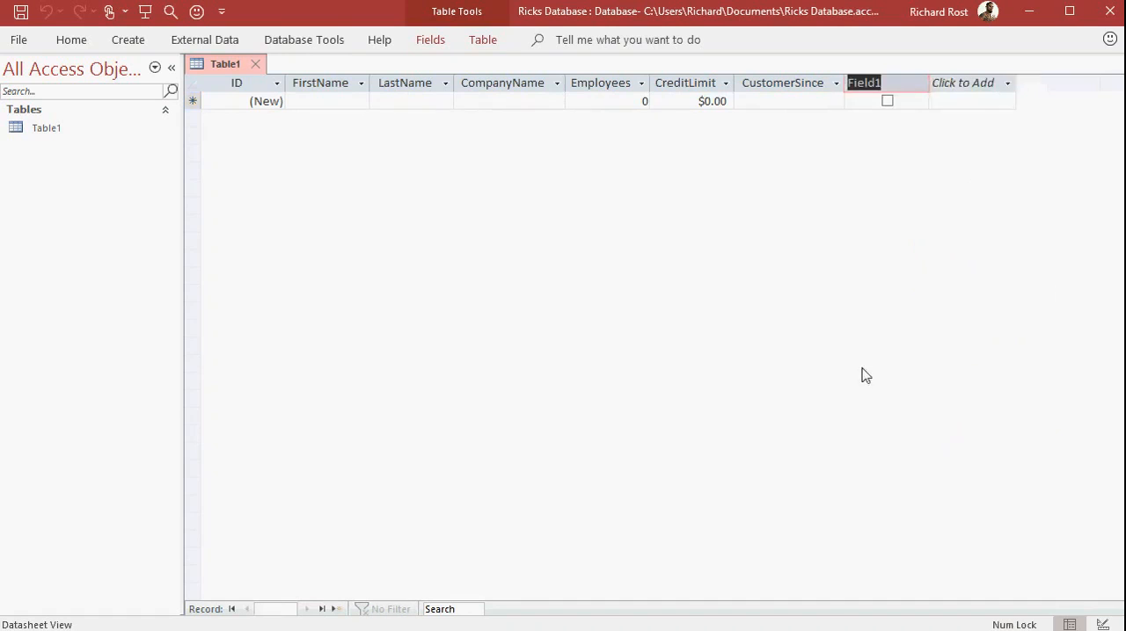
{"action": "type", "text": "IsActive"}
{"action": "key", "text": "Tab"}
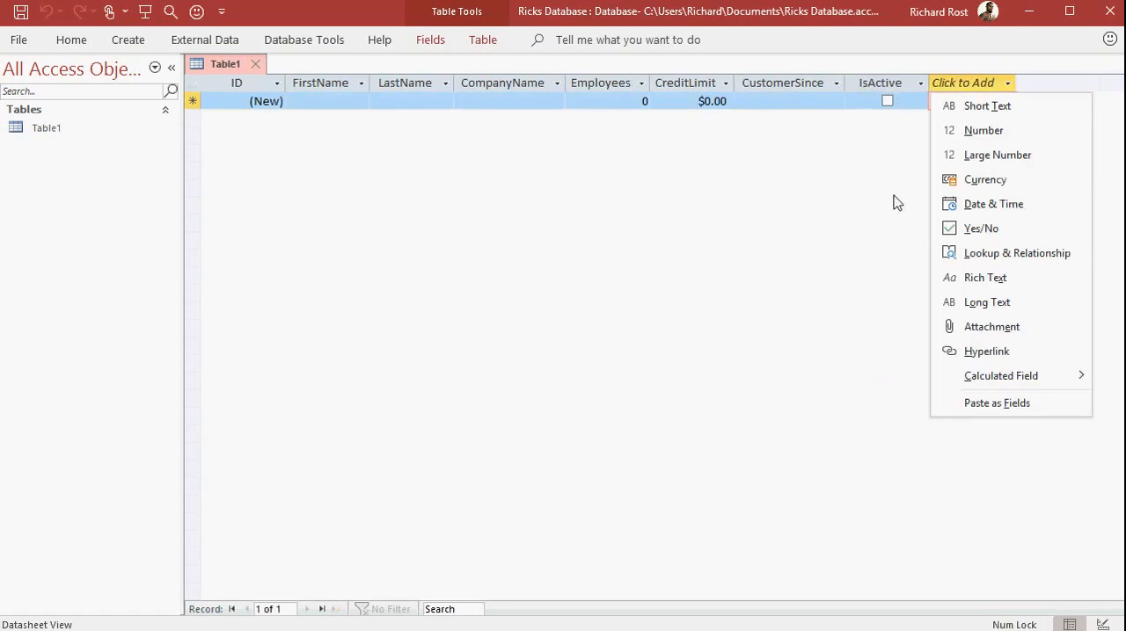
{"action": "left_click", "coordinate": [857, 211]}
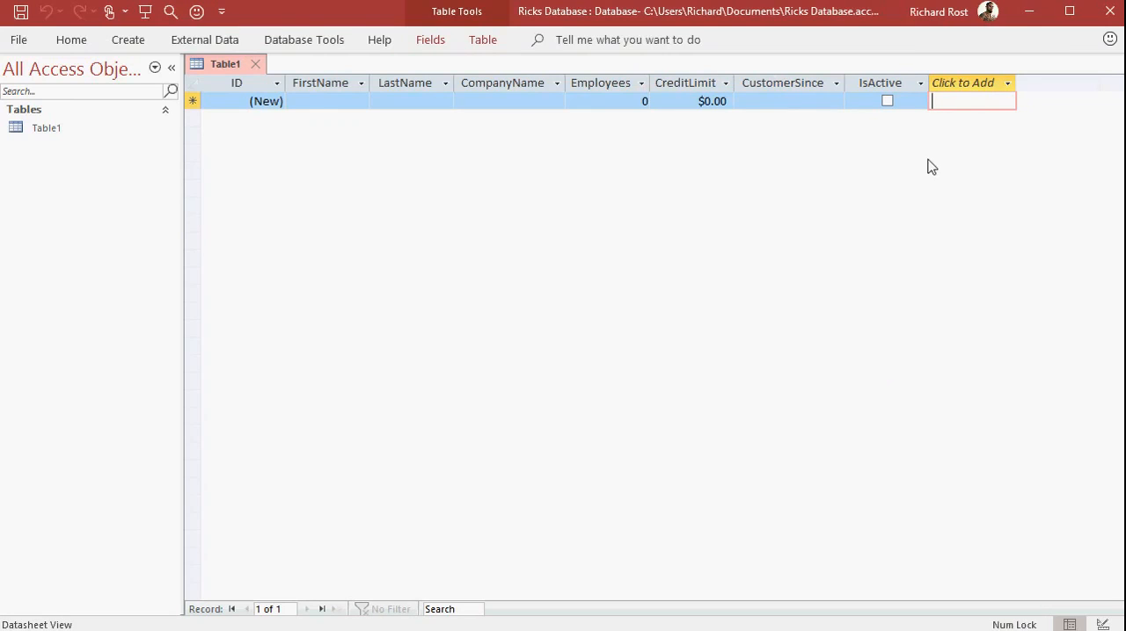
Add a Short Text field named State after the IsActive field.
{"action": "left_click", "coordinate": [1009, 85]}
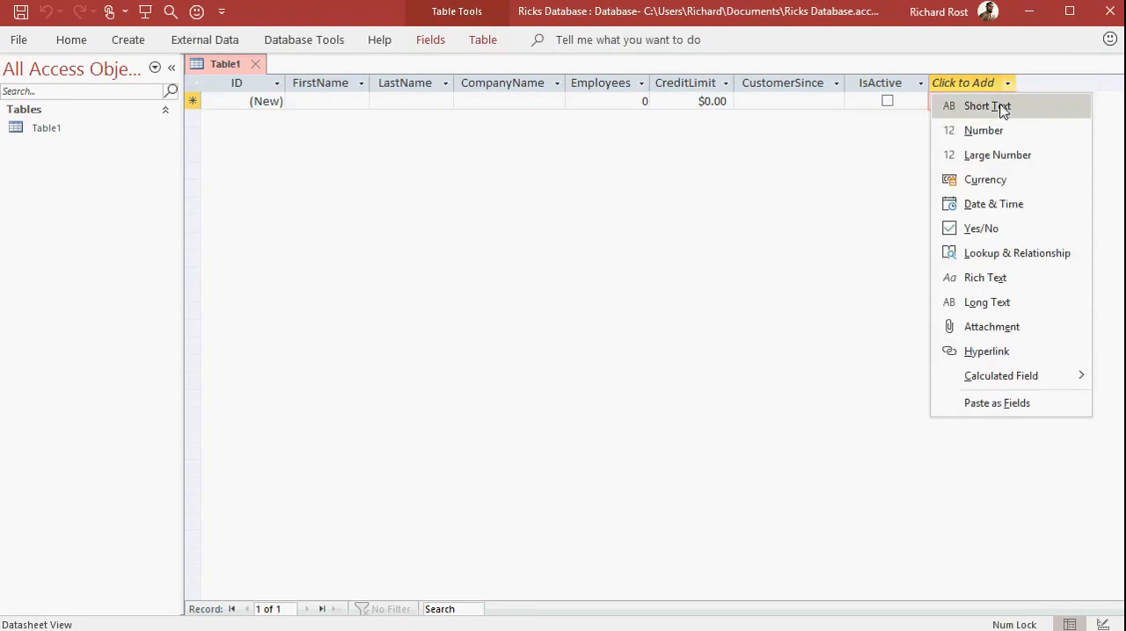
{"action": "left_click", "coordinate": [1000, 106]}
{"action": "type", "text": "State"}
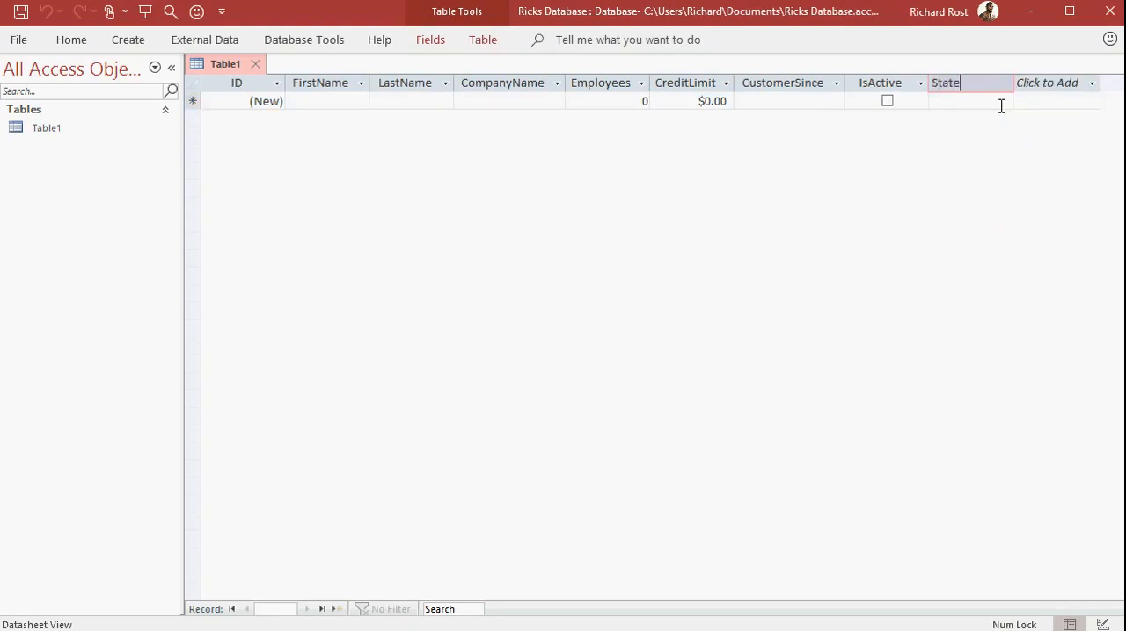
{"action": "key", "text": "Return"}
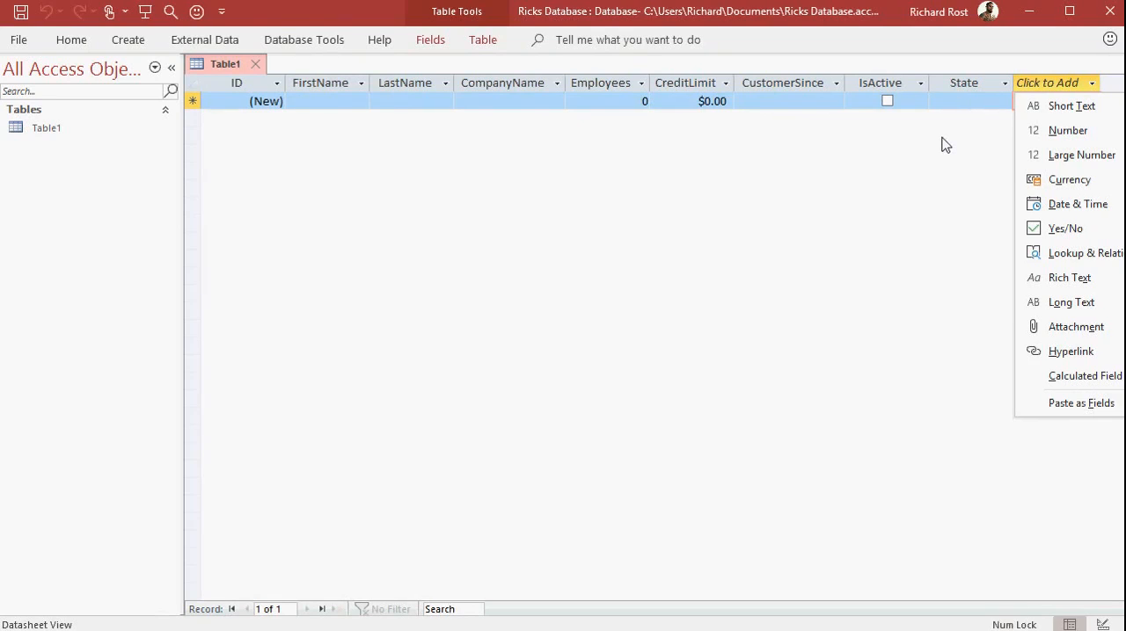
{"action": "left_click", "coordinate": [573, 236]}
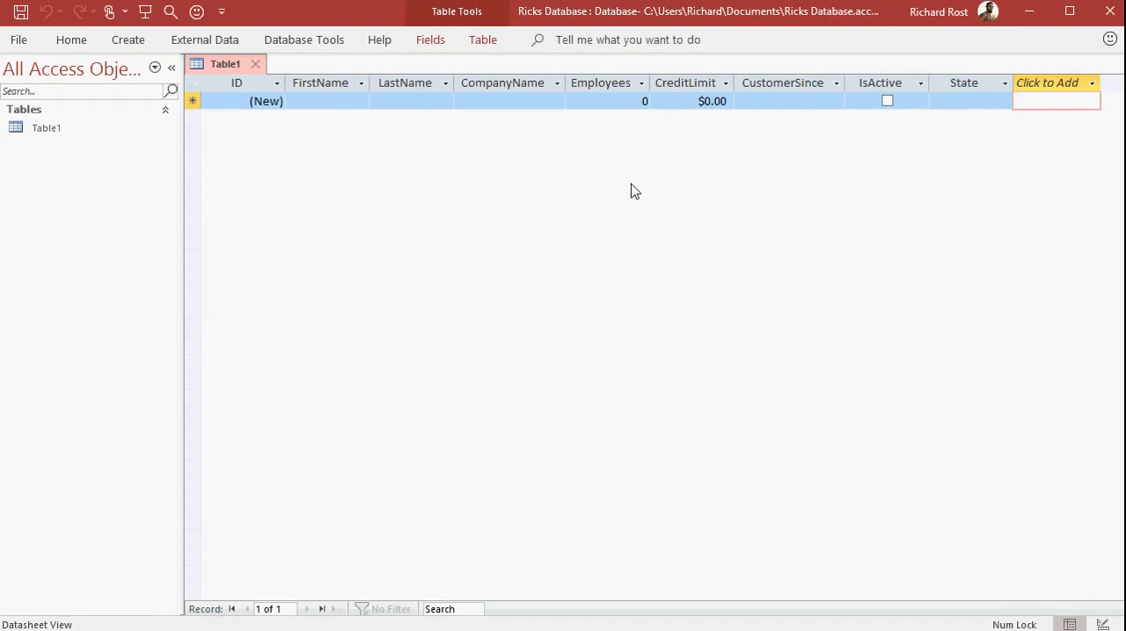
Start the first record with the customer's first and last name, company Amicron, 2 employees and a credit limit of 10000.
{"action": "left_click", "coordinate": [334, 104]}
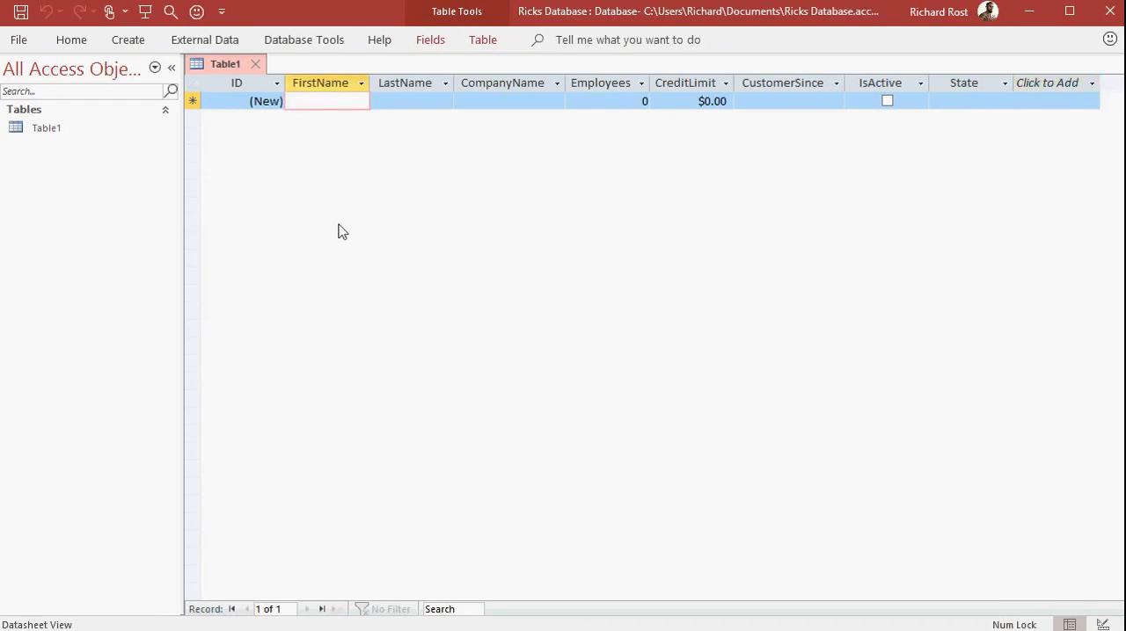
{"action": "type", "text": "Richard"}
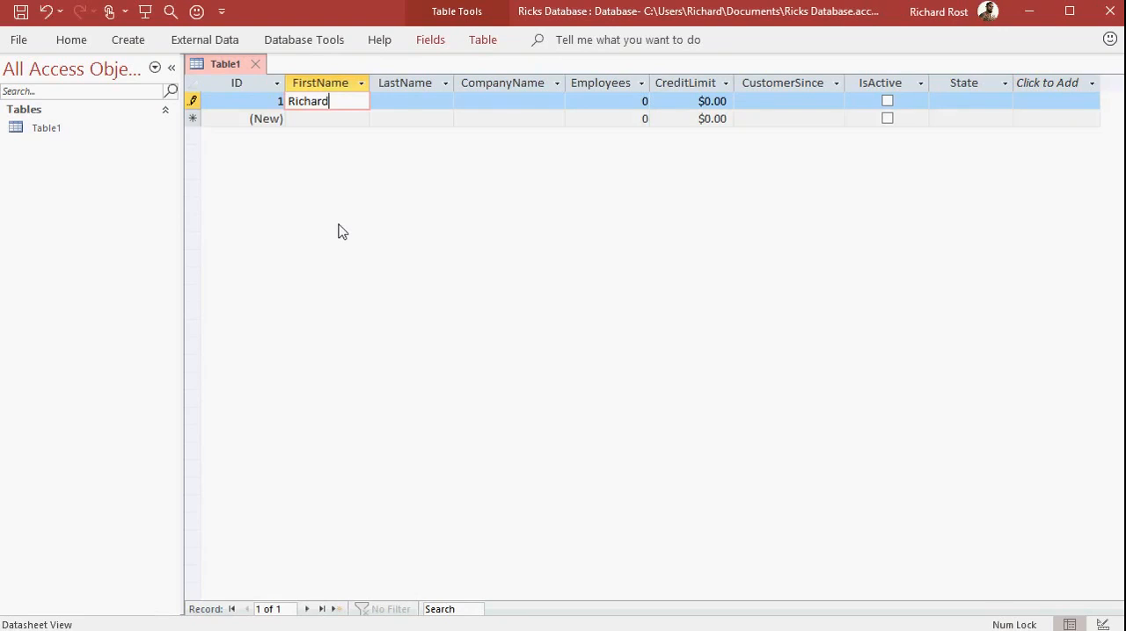
{"action": "key", "text": "Tab"}
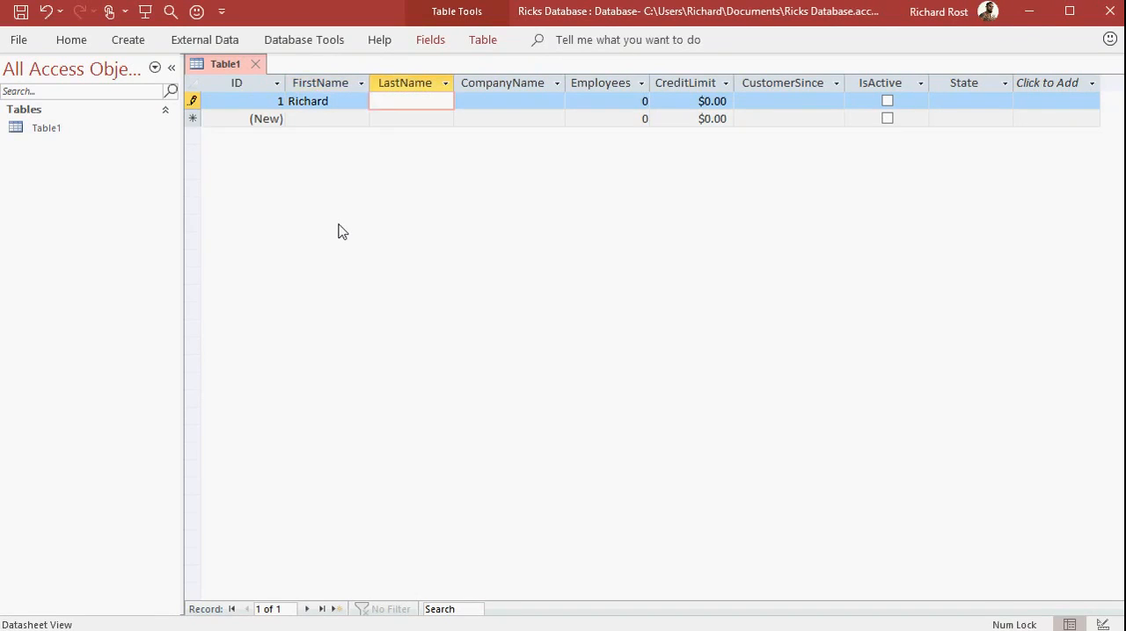
{"action": "type", "text": "Rost"}
{"action": "key", "text": "Tab"}
{"action": "type", "text": "Amicron"}
{"action": "key", "text": "Tab"}
{"action": "type", "text": "2"}
{"action": "key", "text": "Tab"}
{"action": "type", "text": "10,000"}
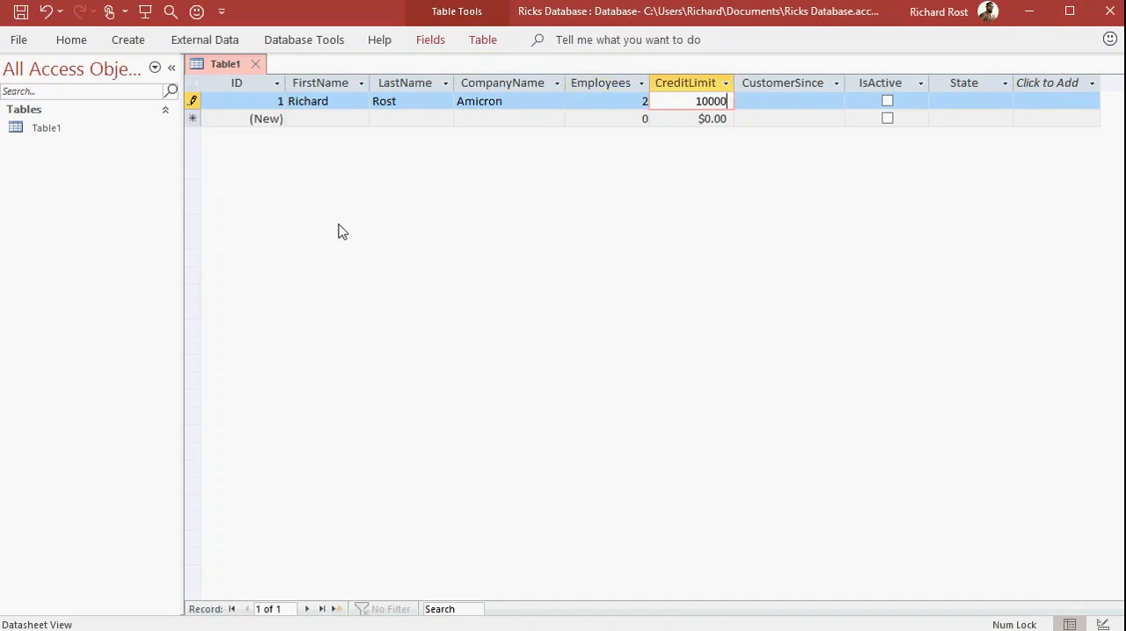
Complete the first record with CustomerSince 1/1/94, IsActive checked and State NY, and go to the new record's first name.
{"action": "key", "text": "Tab"}
{"action": "type", "text": "1/1/94"}
{"action": "key", "text": "Tab"}
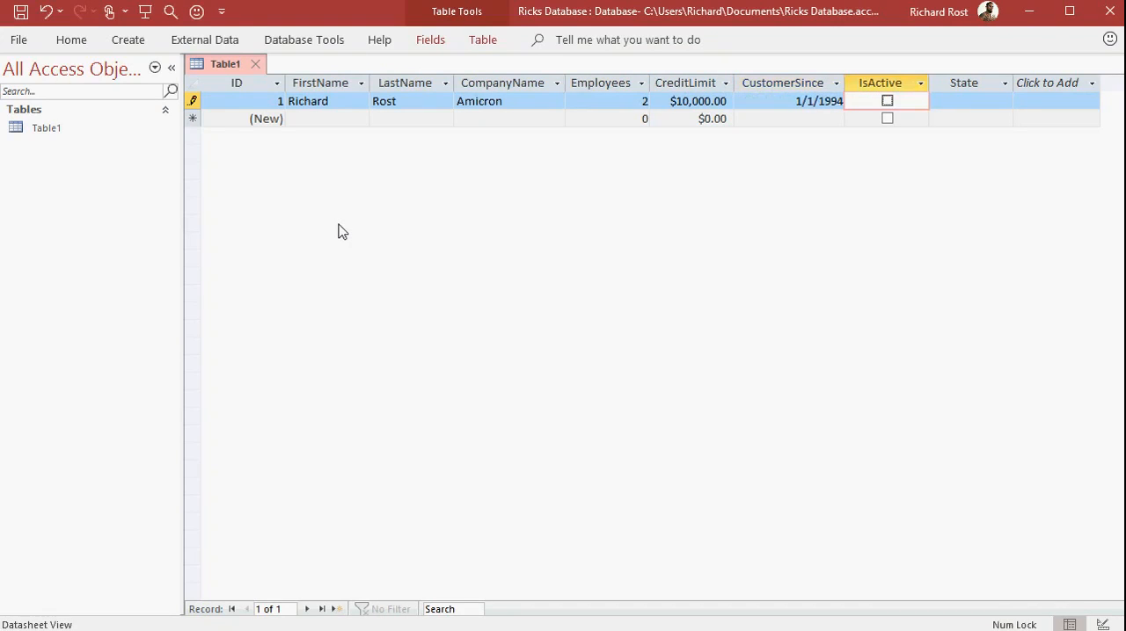
{"action": "key", "text": "space"}
{"action": "key", "text": "space"}
{"action": "key", "text": "space"}
{"action": "left_click", "coordinate": [887, 102]}
{"action": "left_click", "coordinate": [887, 102]}
{"action": "key", "text": "Tab"}
{"action": "type", "text": "NY"}
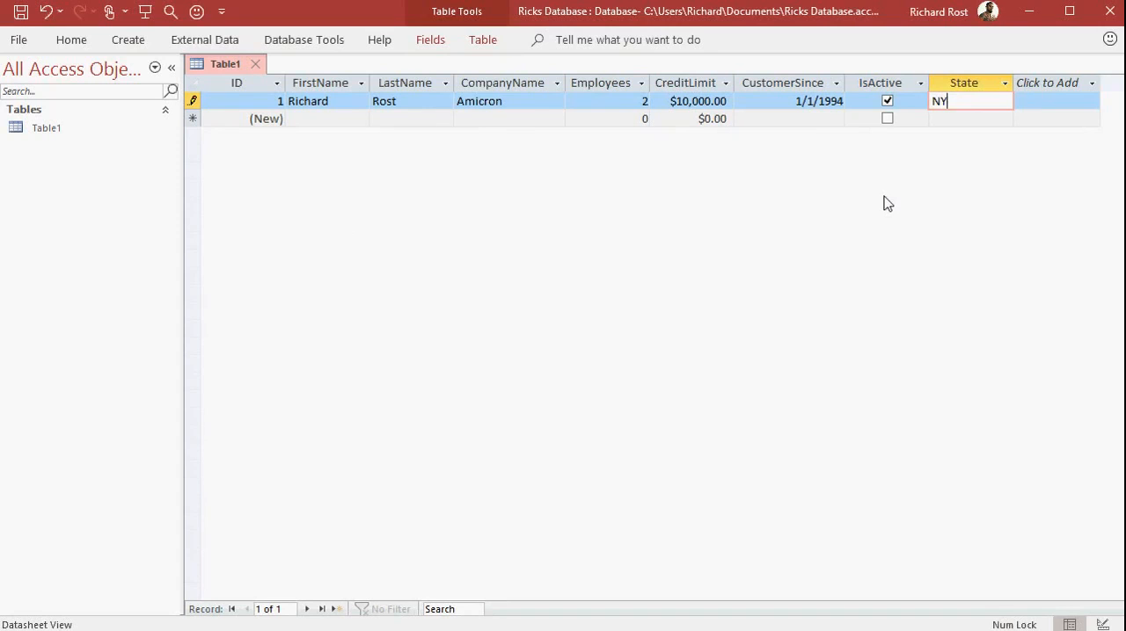
{"action": "key", "text": "Tab"}
{"action": "key", "text": "Tab"}
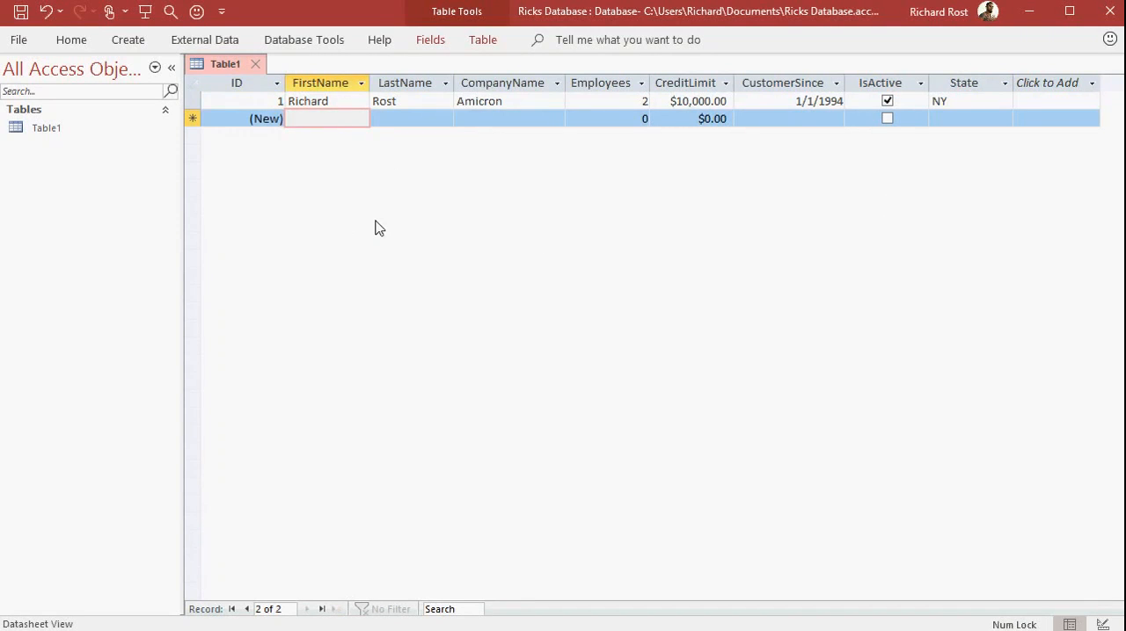
Start the second record with the customer's first and last name and a credit limit of 2000, leaving company and employees unfilled.
{"action": "type", "text": "Joe"}
{"action": "key", "text": "Tab"}
{"action": "type", "text": "Smith"}
{"action": "key", "text": "Tab"}
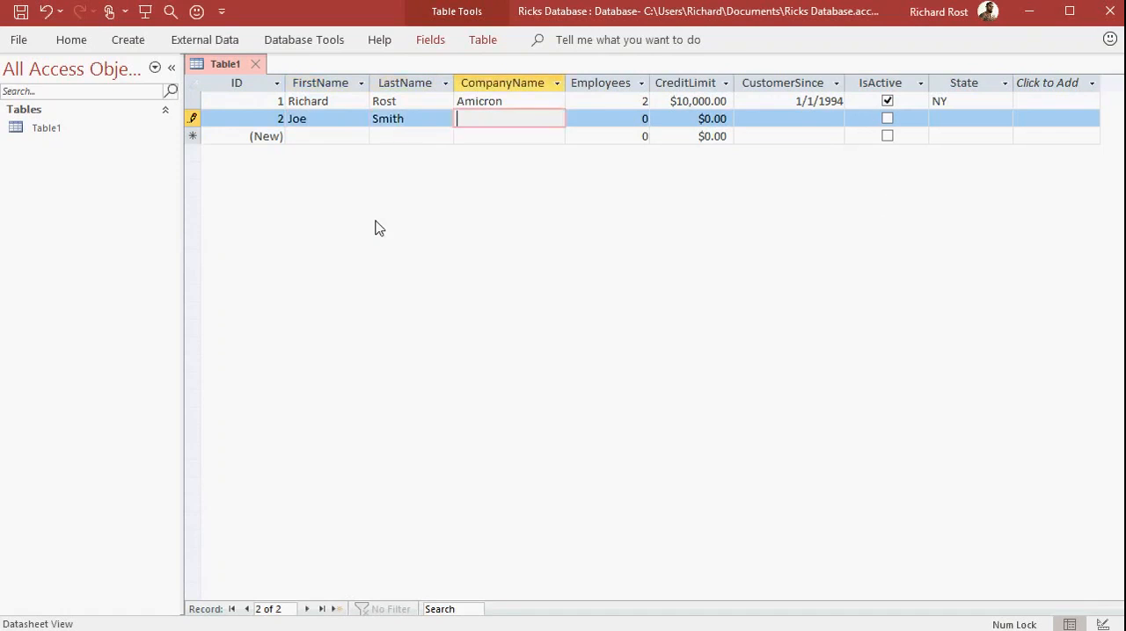
{"action": "key", "text": "Tab"}
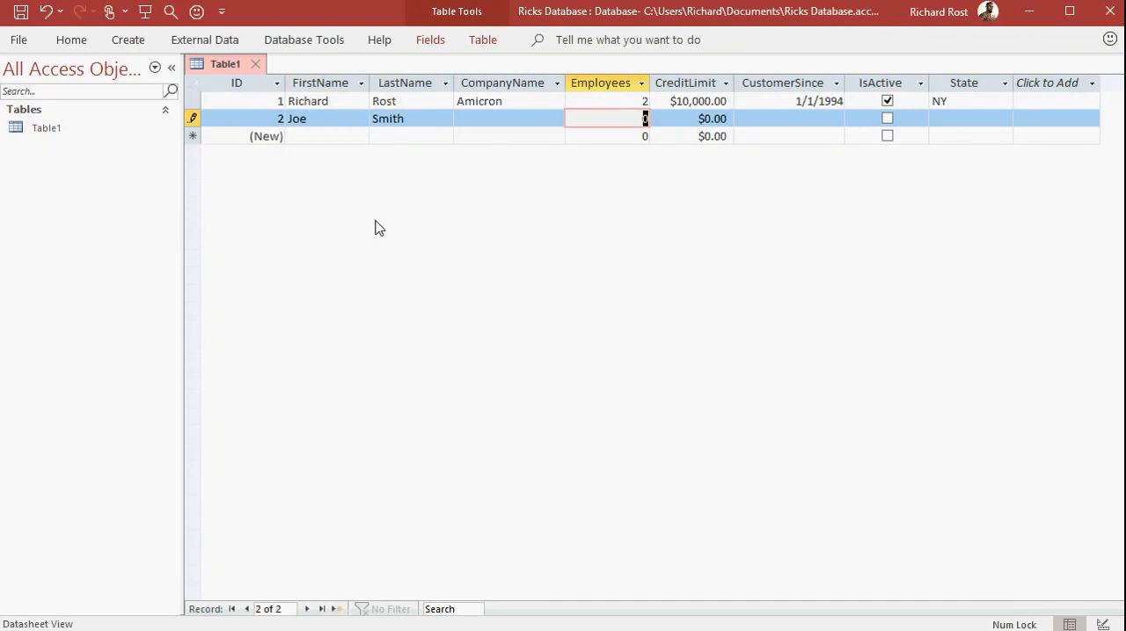
{"action": "key", "text": "Tab"}
{"action": "type", "text": "2000"}
{"action": "key", "text": "Tab"}
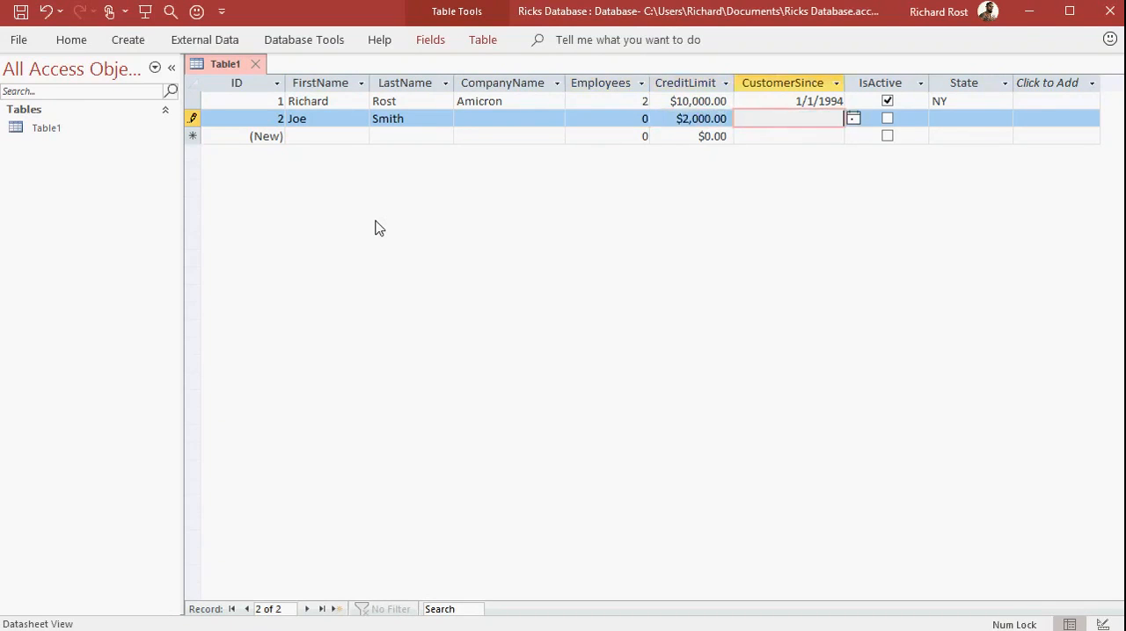
Complete the second record with CustomerSince 1/1/2010, IsActive checked and State PA.
{"action": "type", "text": "1/1/2010"}
{"action": "key", "text": "Tab"}
{"action": "key", "text": "space"}
{"action": "key", "text": "Tab"}
{"action": "type", "text": "PA"}
{"action": "key", "text": "Tab"}
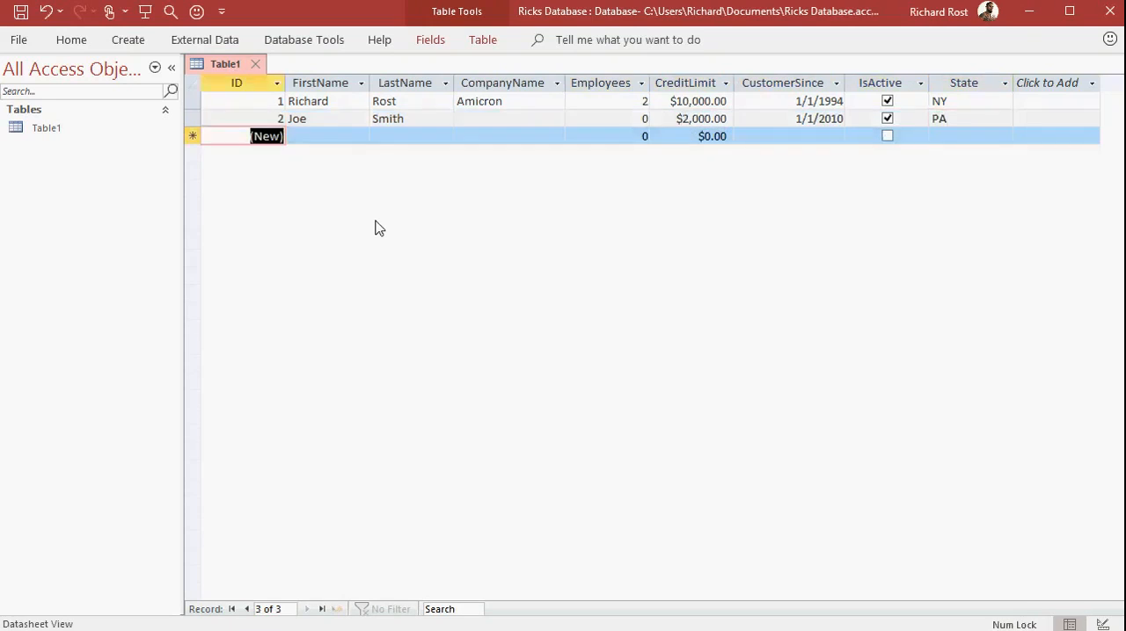
Start the third record with the customer's first and last name, company XYZ Corp., 15 employees and a credit limit of 15,000.
{"action": "key", "text": "Tab"}
{"action": "type", "text": "Sue"}
{"action": "key", "text": "Tab"}
{"action": "type", "text": "Jones"}
{"action": "key", "text": "Tab"}
{"action": "type", "text": "XY"}
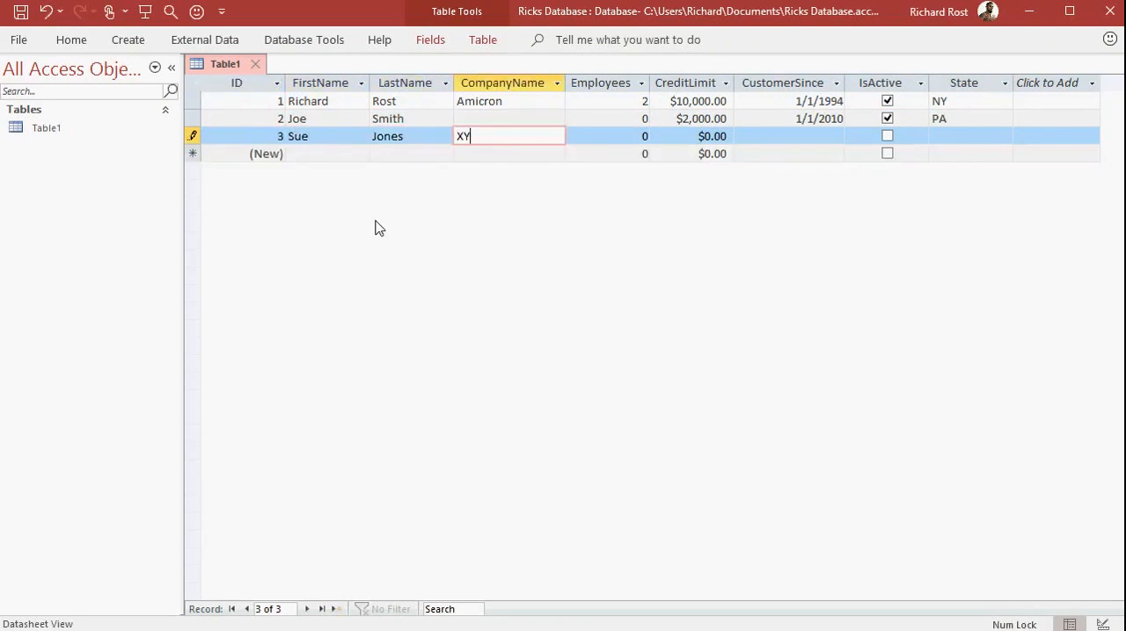
{"action": "type", "text": "Z Corp."}
{"action": "key", "text": "Tab"}
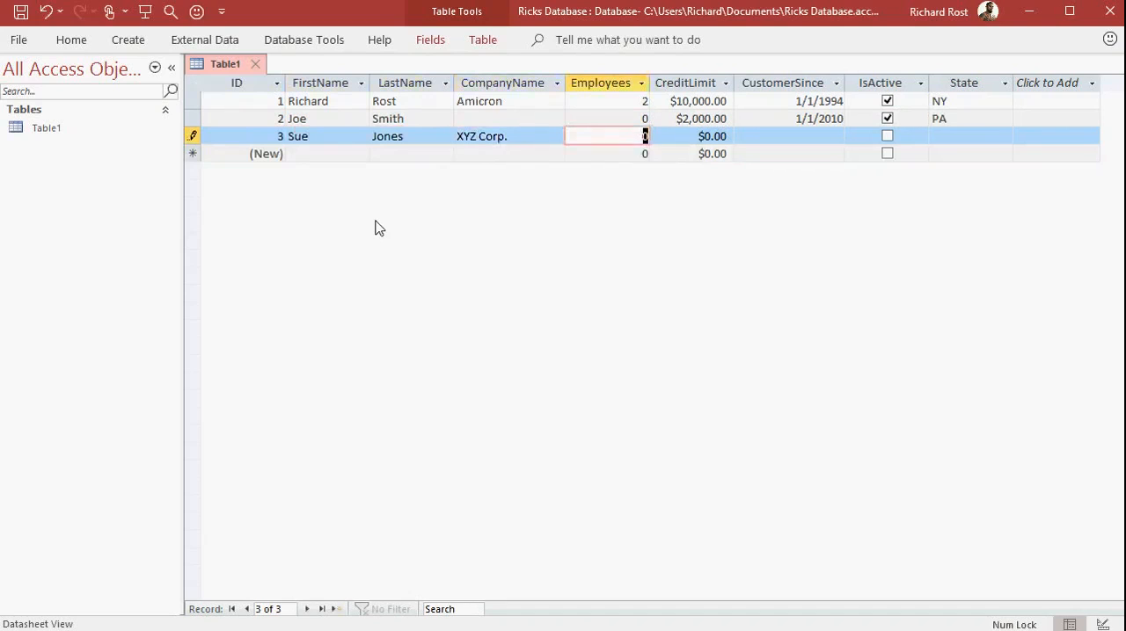
{"action": "type", "text": "15"}
{"action": "key", "text": "Tab"}
{"action": "type", "text": "15,000"}
{"action": "key", "text": "Tab"}
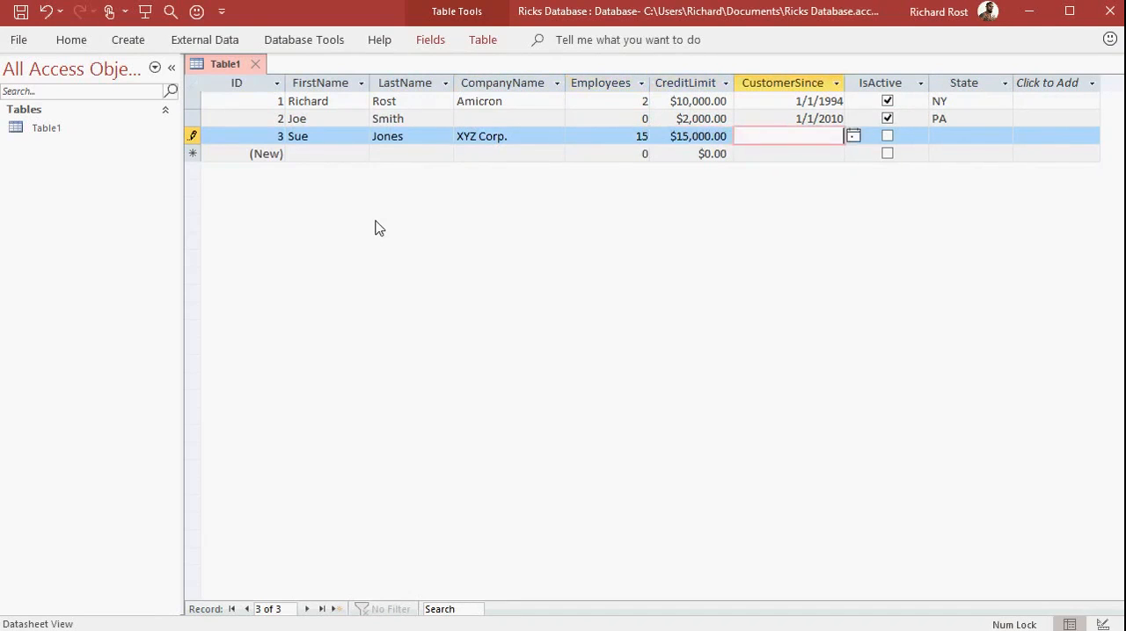
Complete the third record with CustomerSince 1/1/2018, IsActive left unchecked and State TX.
{"action": "type", "text": "1/1/2018"}
{"action": "key", "text": "Tab"}
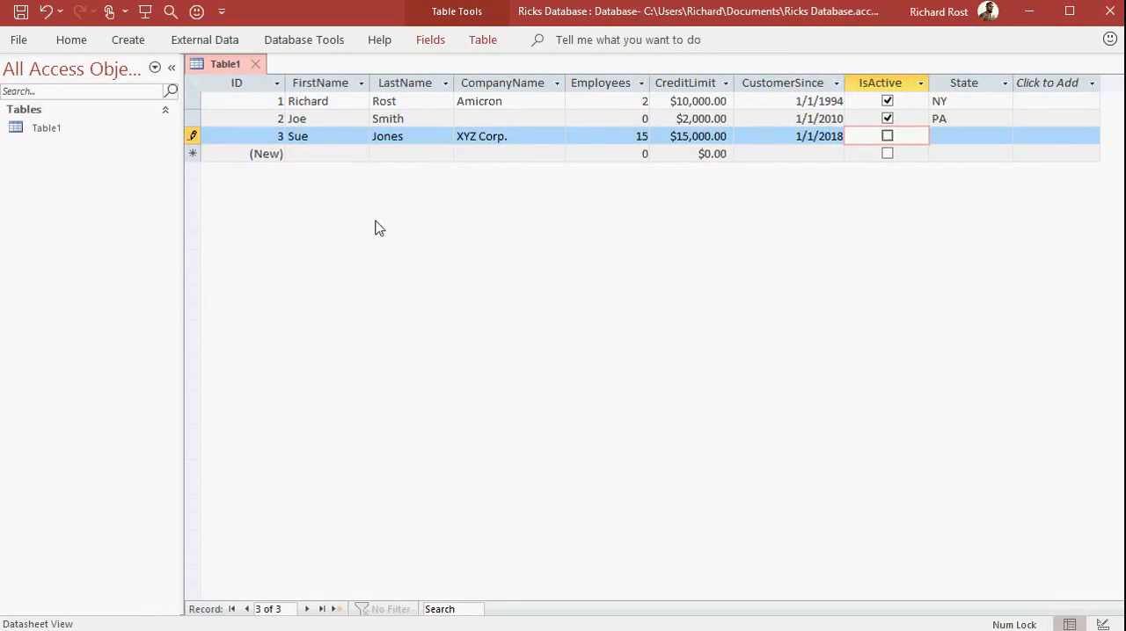
{"action": "key", "text": "Tab"}
{"action": "type", "text": "TX"}
{"action": "key", "text": "Tab"}
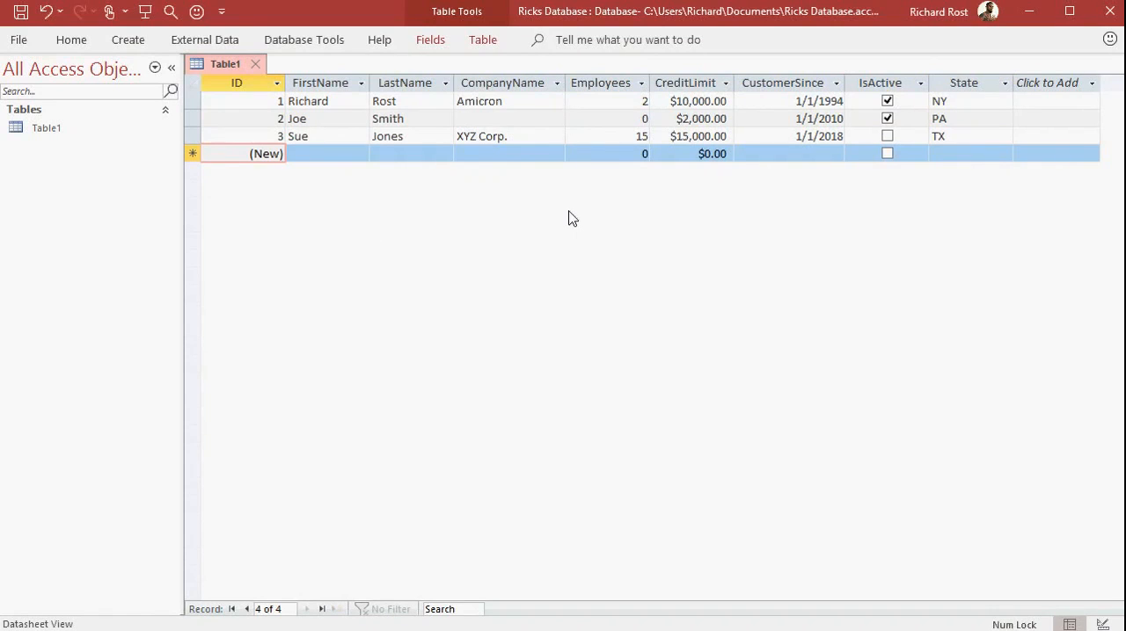
Change the first name in the third record to its longer form and commit the edit by moving to another record.
{"action": "left_click", "coordinate": [343, 137]}
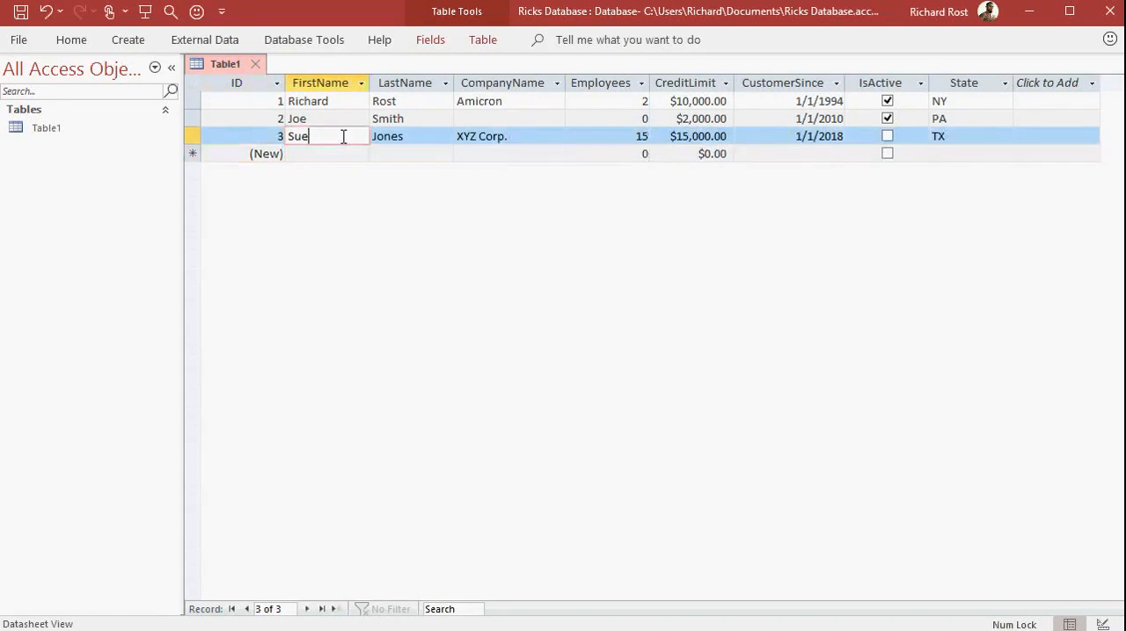
{"action": "key", "text": "BackSpace"}
{"action": "type", "text": "san"}
{"action": "left_click", "coordinate": [343, 115]}
{"action": "left_click", "coordinate": [339, 133]}
{"action": "left_click", "coordinate": [333, 154]}
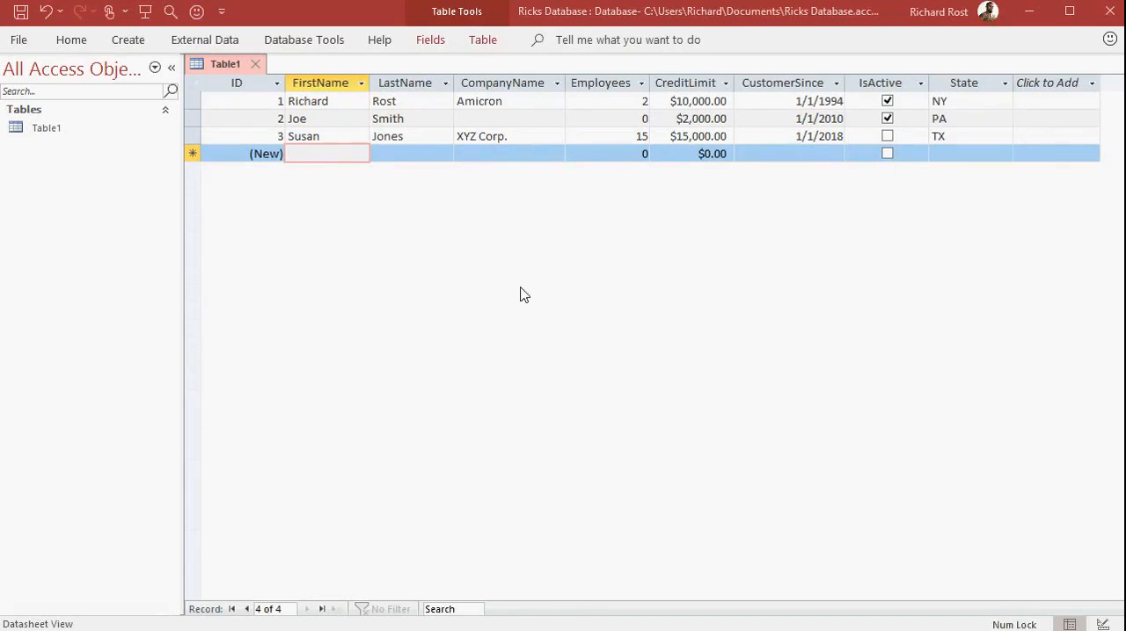
Save the table under the name CustomerT.
{"action": "left_click", "coordinate": [20, 13]}
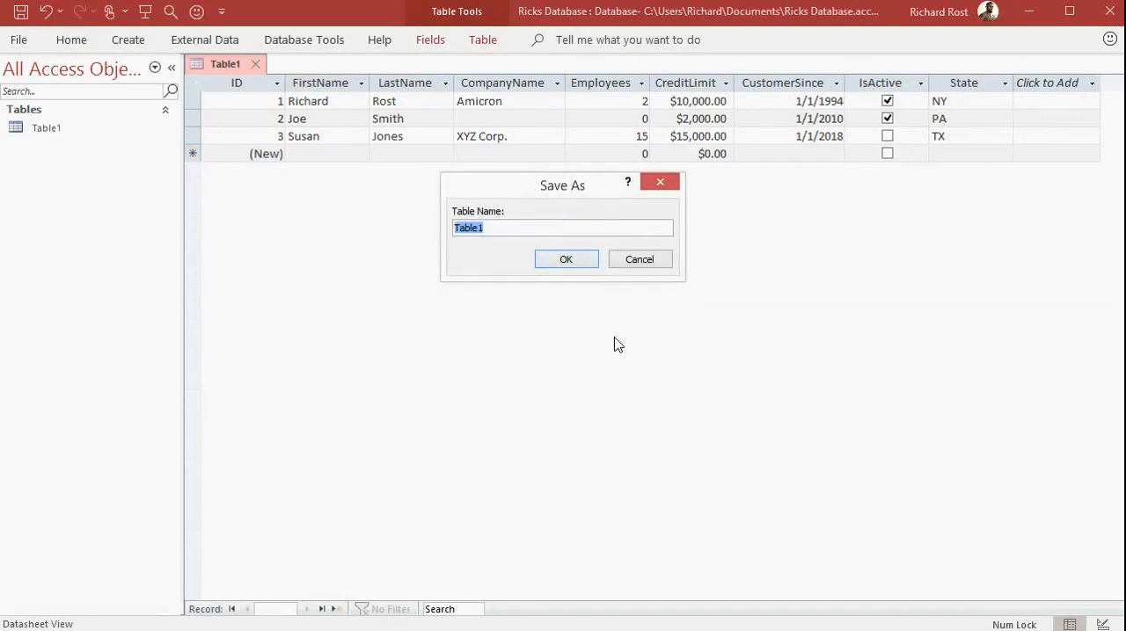
{"action": "type", "text": "CustomerT"}
{"action": "left_click", "coordinate": [582, 266]}
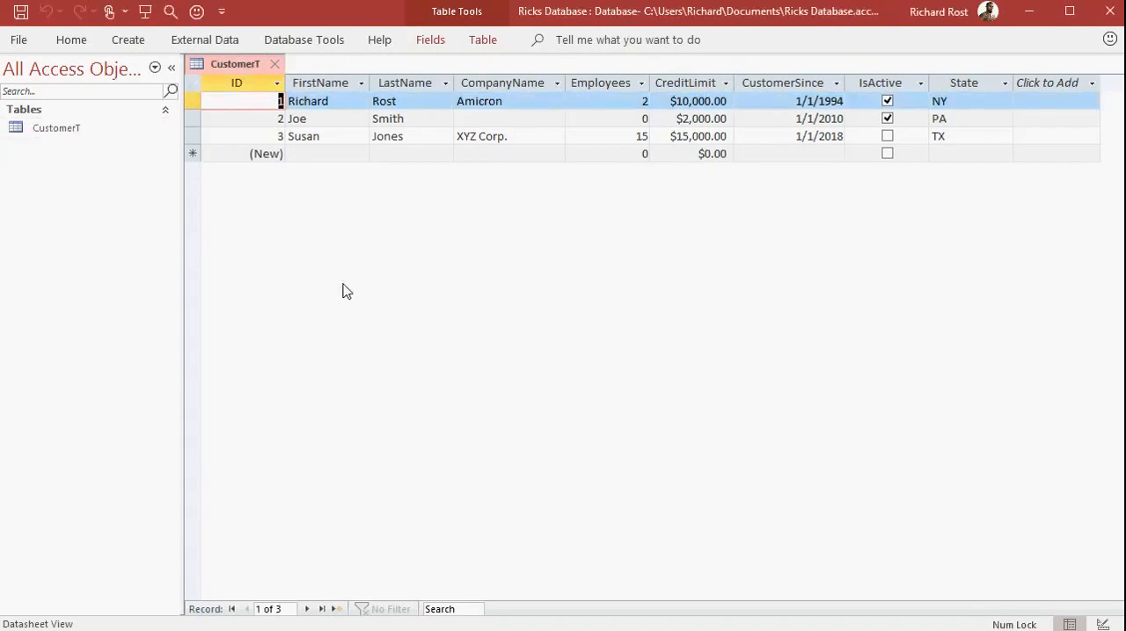
Go to a new blank record, close the CustomerT table and reopen it in Datasheet view.
{"action": "key", "text": "ctrl+plus"}
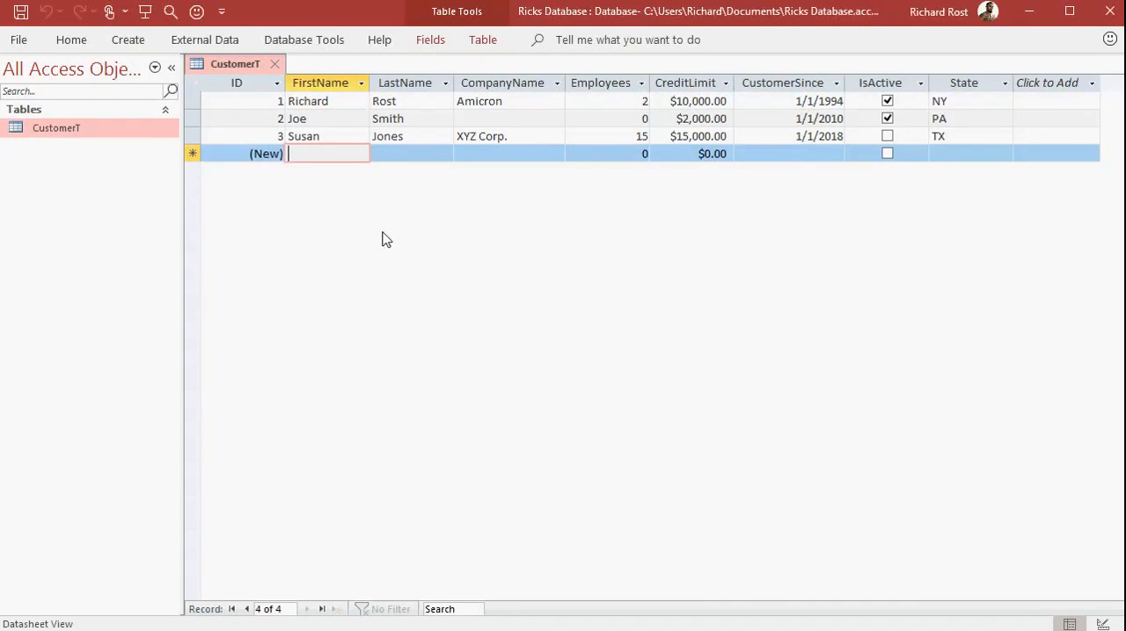
{"action": "left_click", "coordinate": [278, 68]}
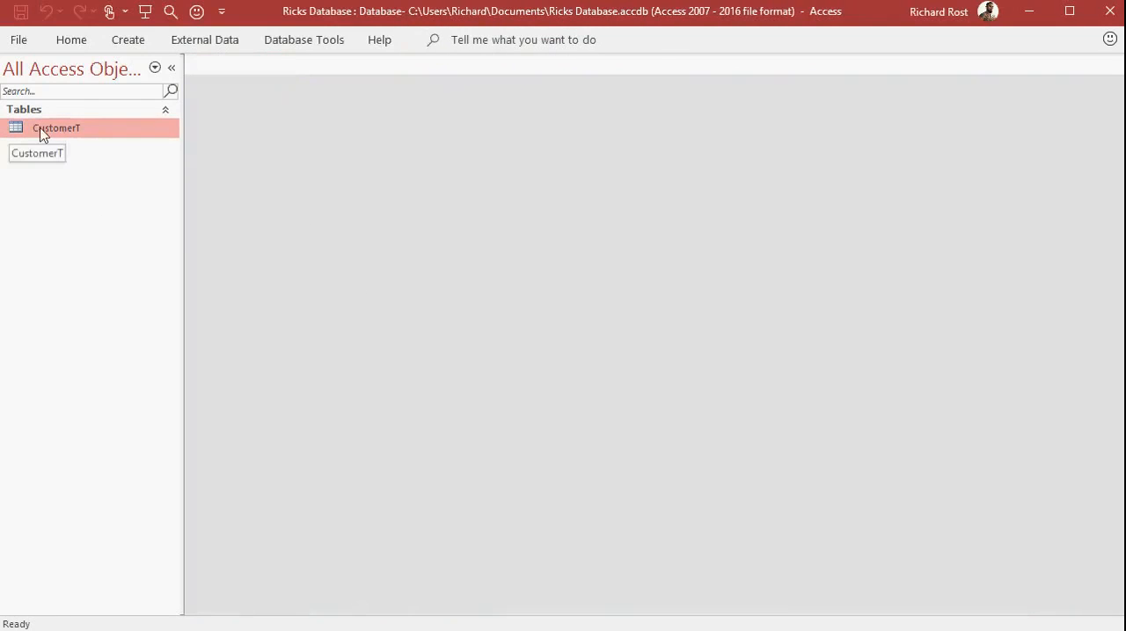
{"action": "double_click", "coordinate": [78, 131]}
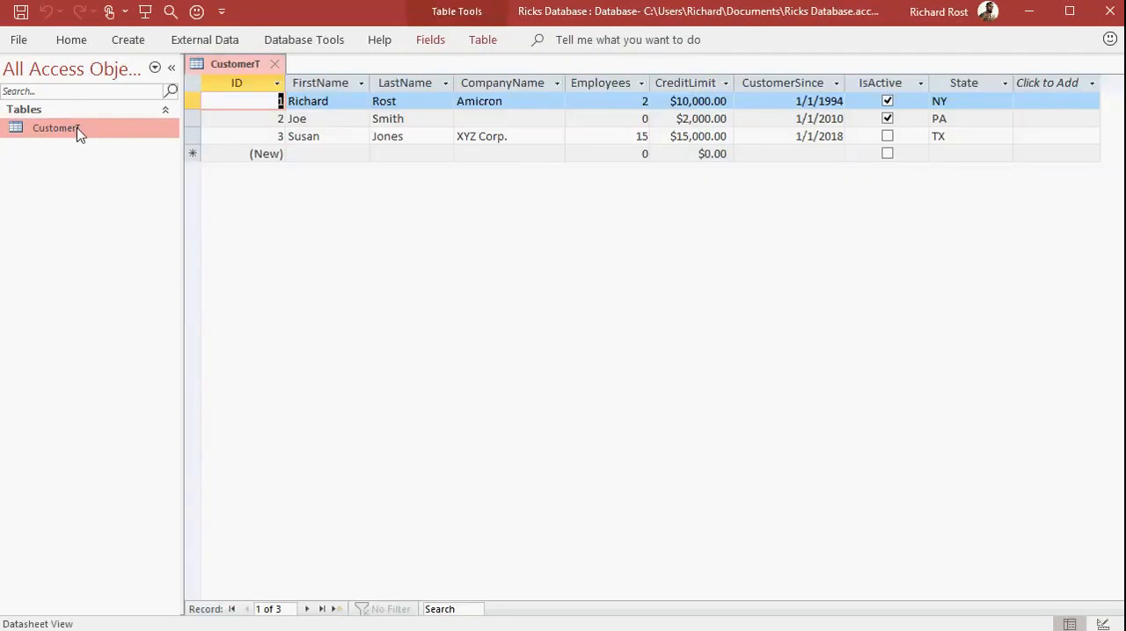
Collapse the Navigation Pane and expand it again.
{"action": "left_click", "coordinate": [136, 205]}
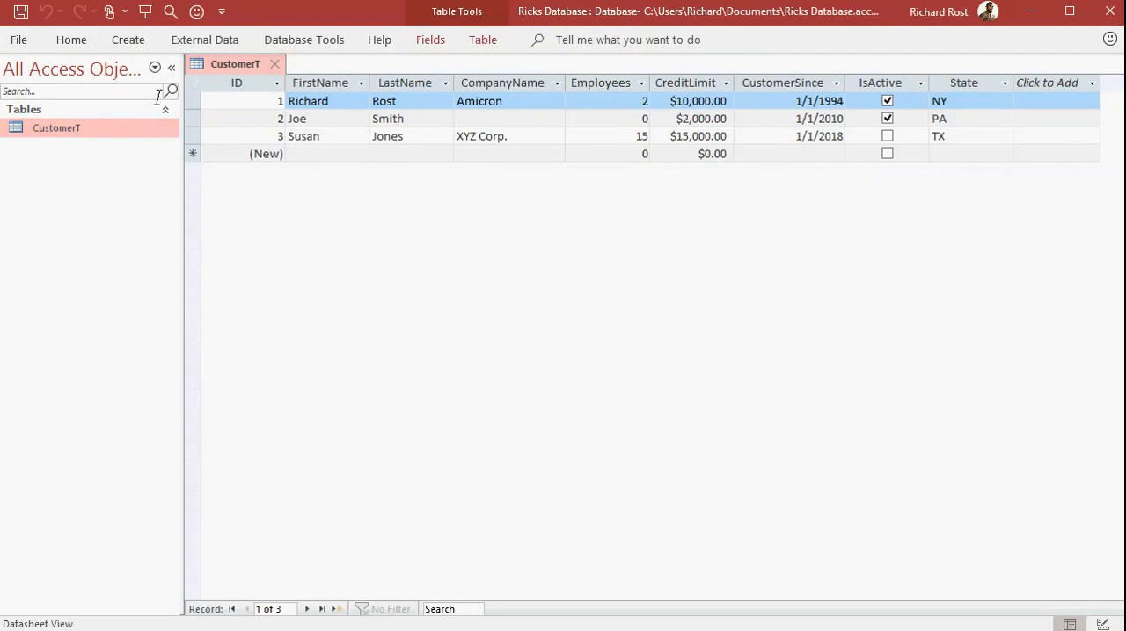
{"action": "left_click", "coordinate": [171, 68]}
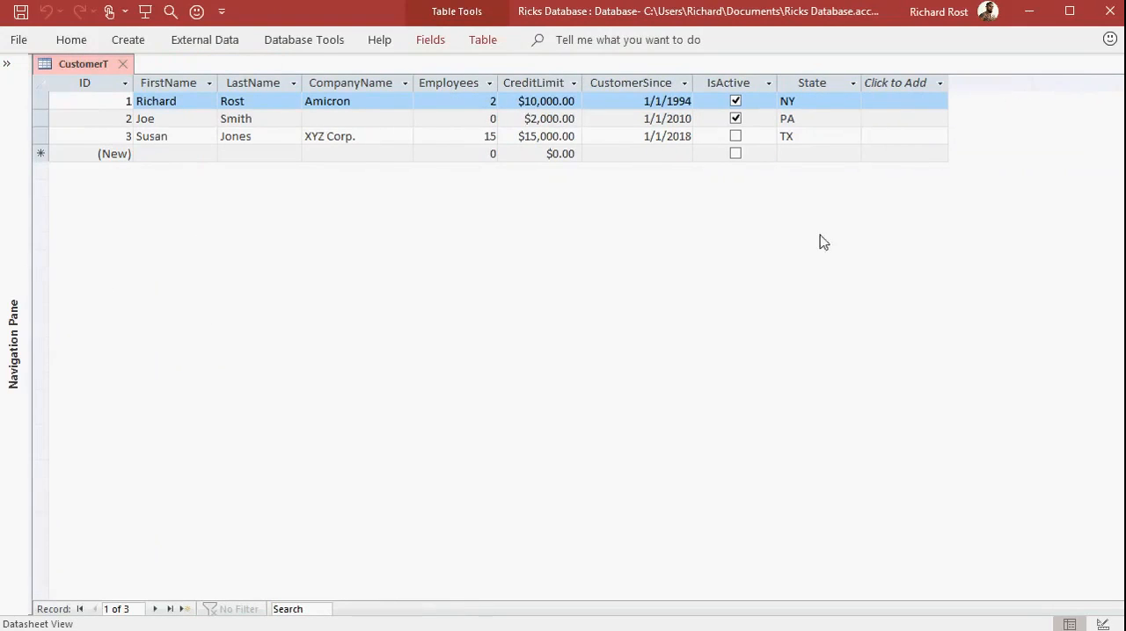
{"action": "left_click", "coordinate": [7, 64]}
{"action": "left_click", "coordinate": [172, 70]}
{"action": "left_click", "coordinate": [10, 65]}
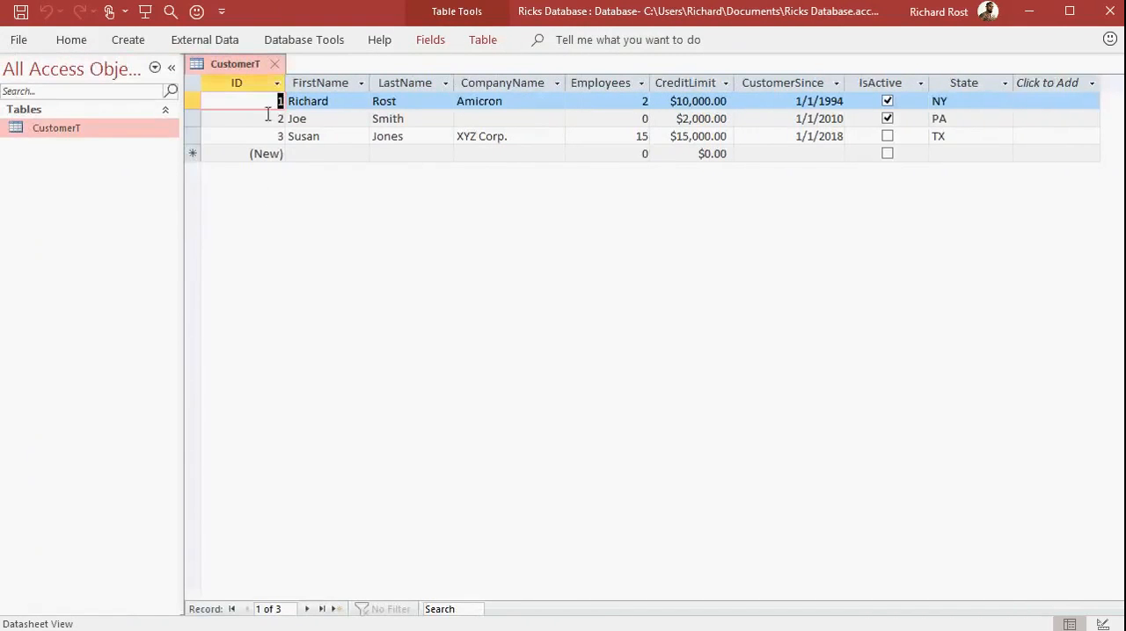
Close the CustomerT table and create a new blank table in Design view.
{"action": "left_click", "coordinate": [274, 64]}
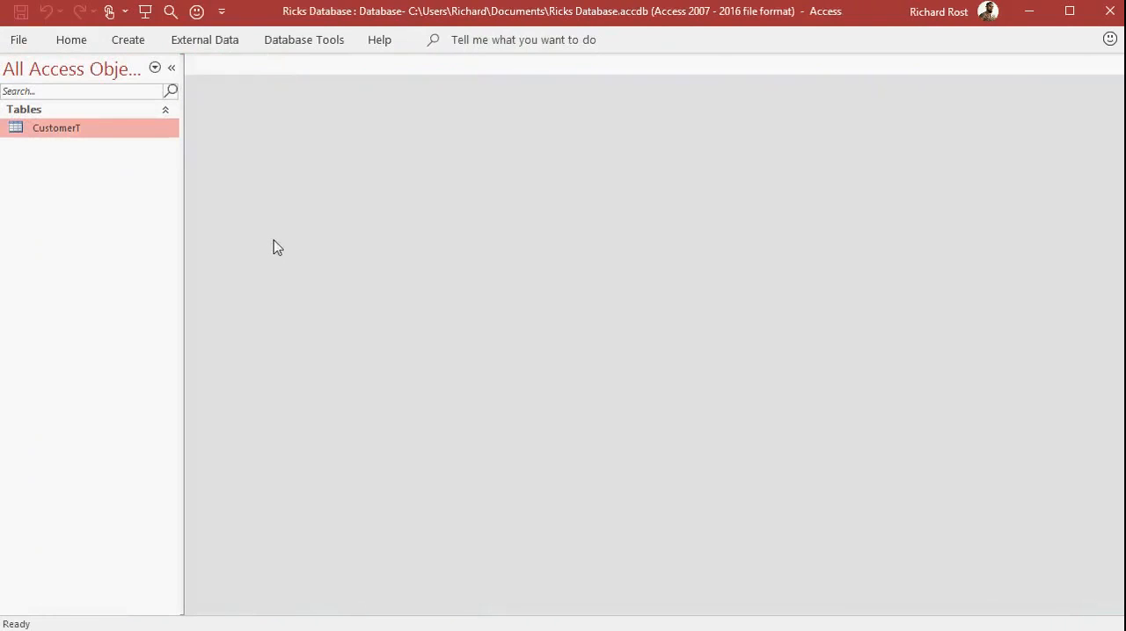
{"action": "left_click", "coordinate": [132, 44]}
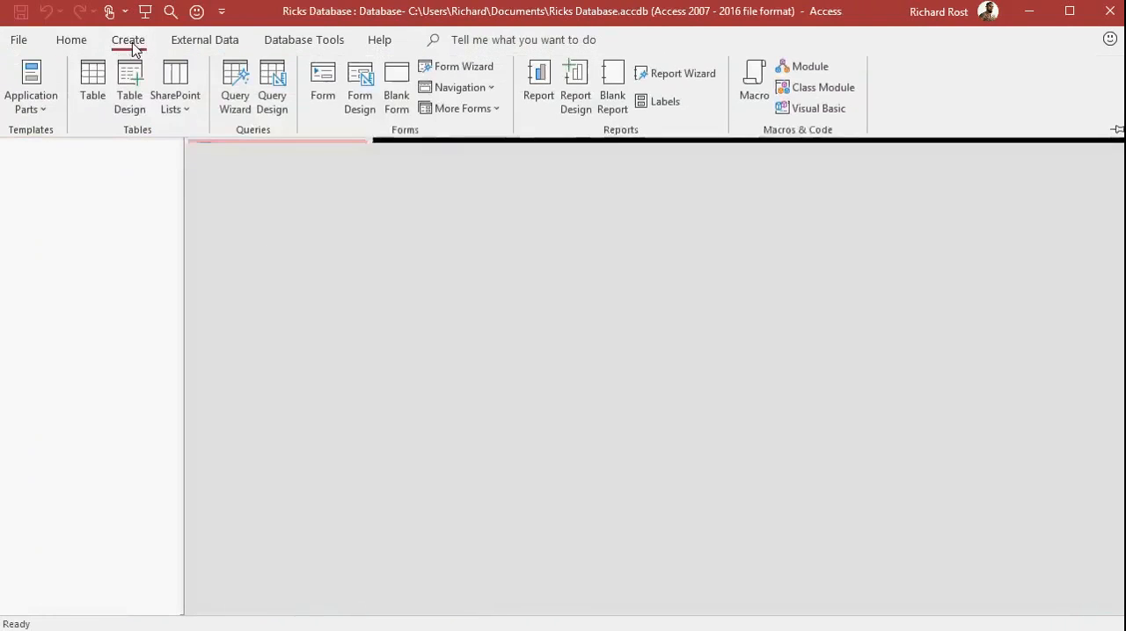
{"action": "left_click", "coordinate": [137, 106]}
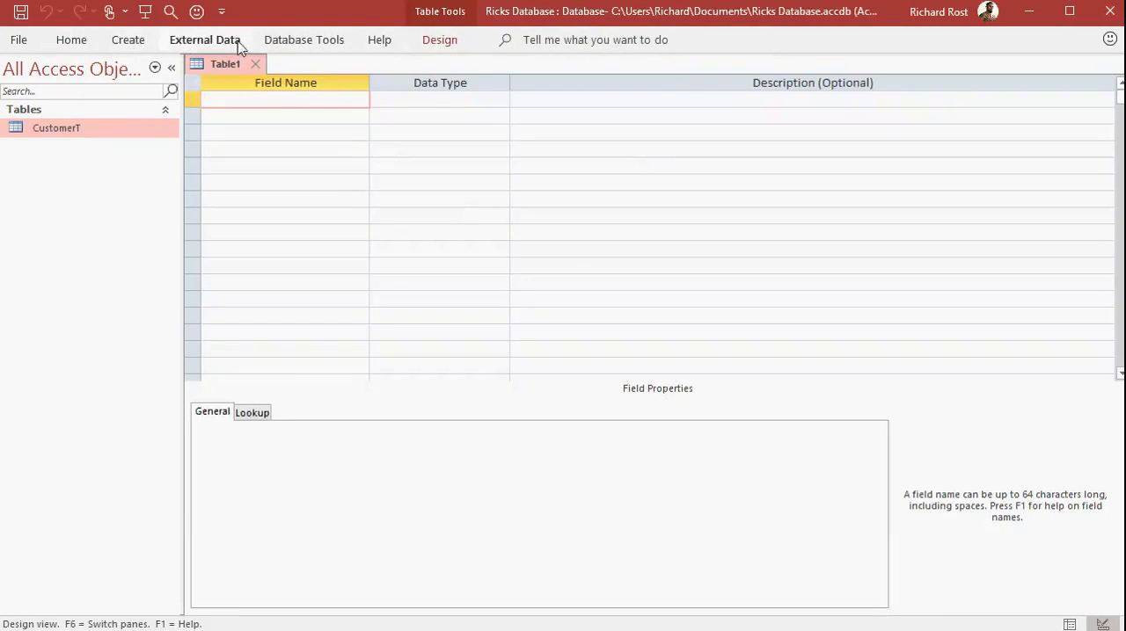
{"action": "left_click", "coordinate": [126, 42]}
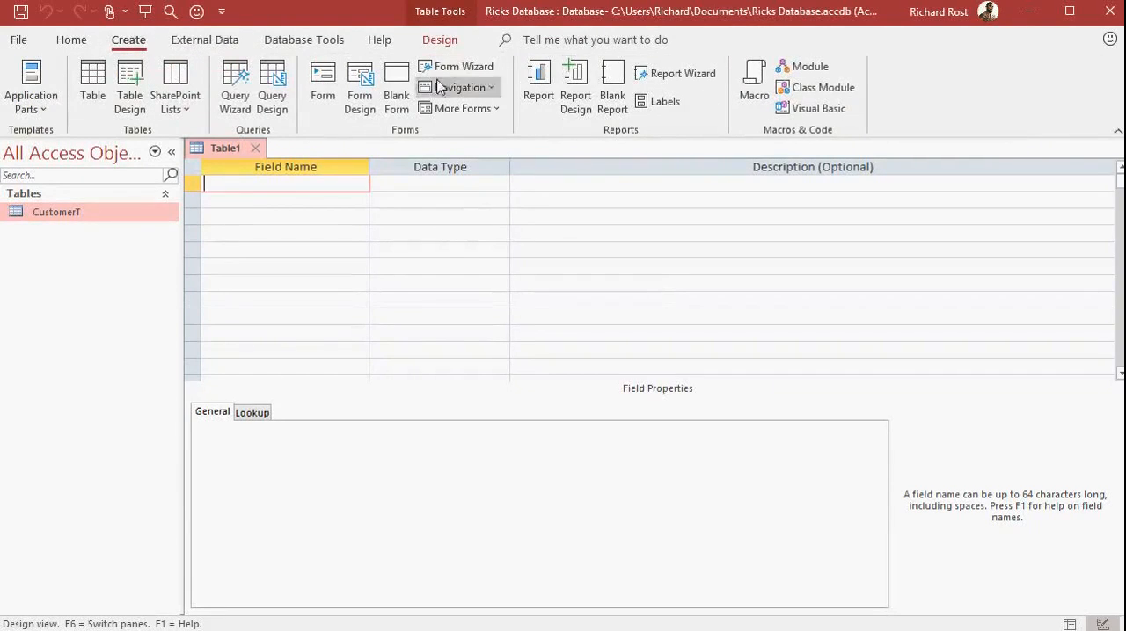
{"action": "double_click", "coordinate": [125, 40]}
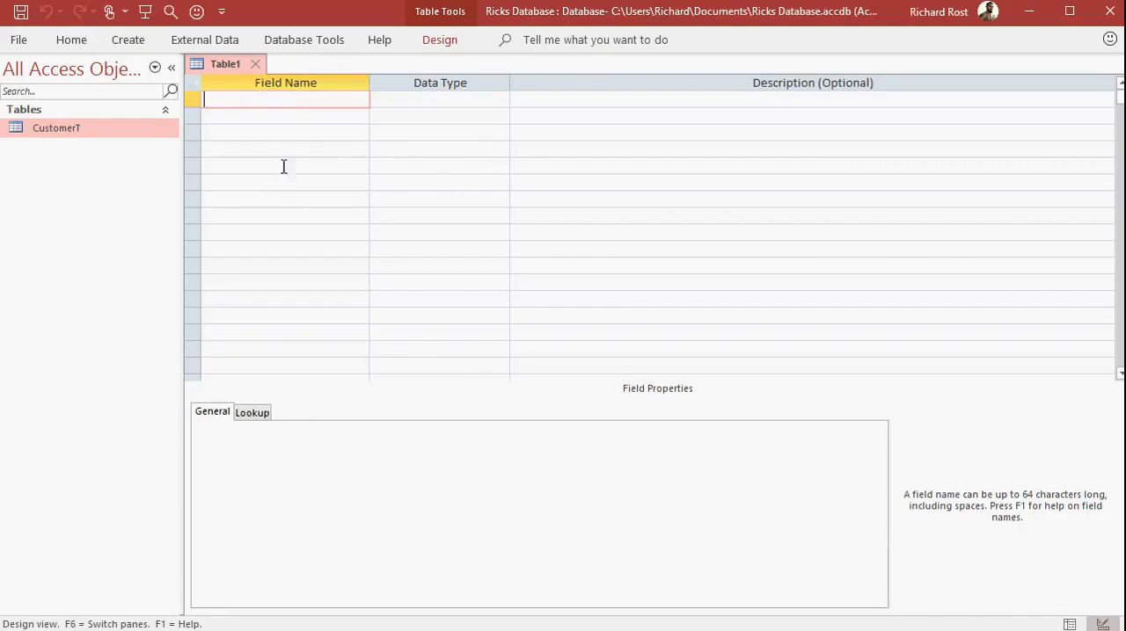
Add a ProductID field with the AutoNumber data type as the table's first field.
{"action": "type", "text": "ProductID"}
{"action": "key", "text": "Tab"}
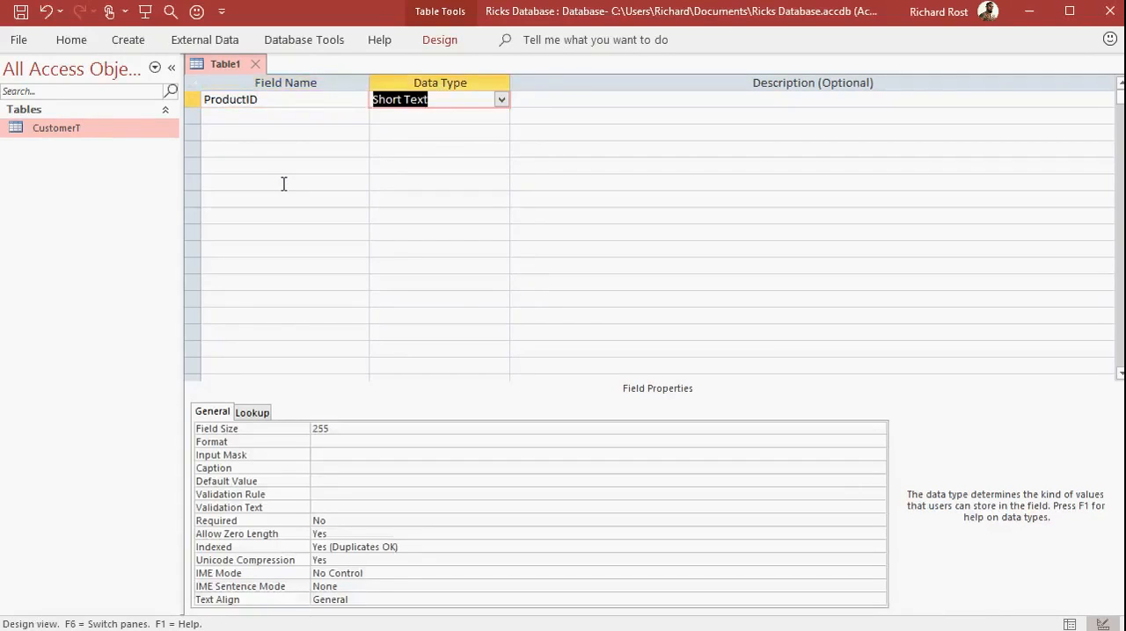
{"action": "left_click", "coordinate": [501, 99]}
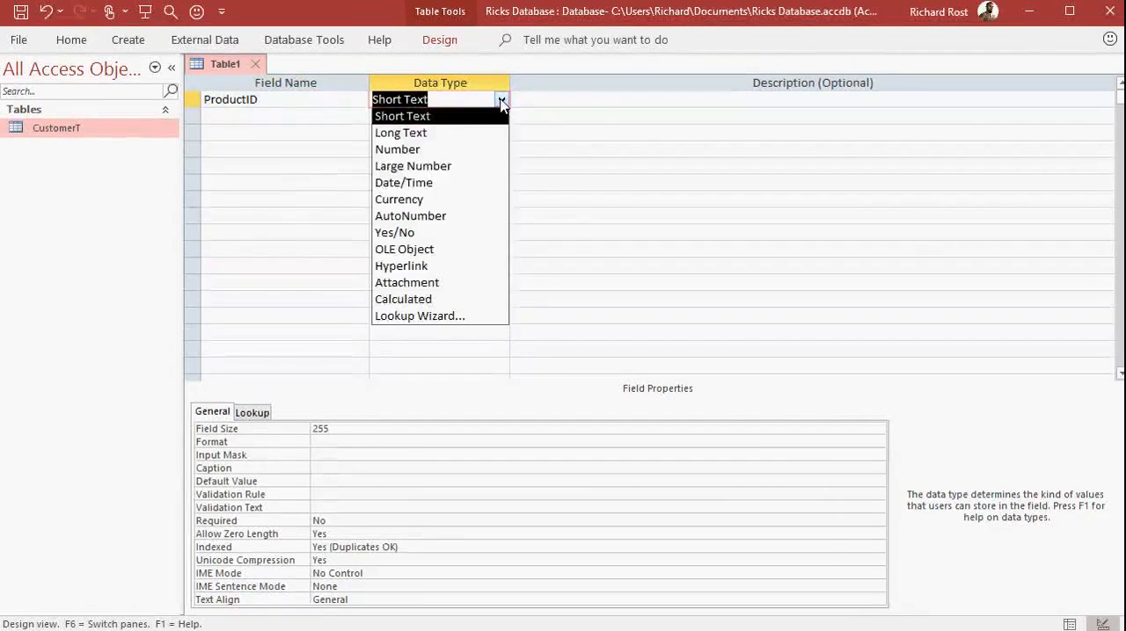
{"action": "left_click", "coordinate": [455, 215]}
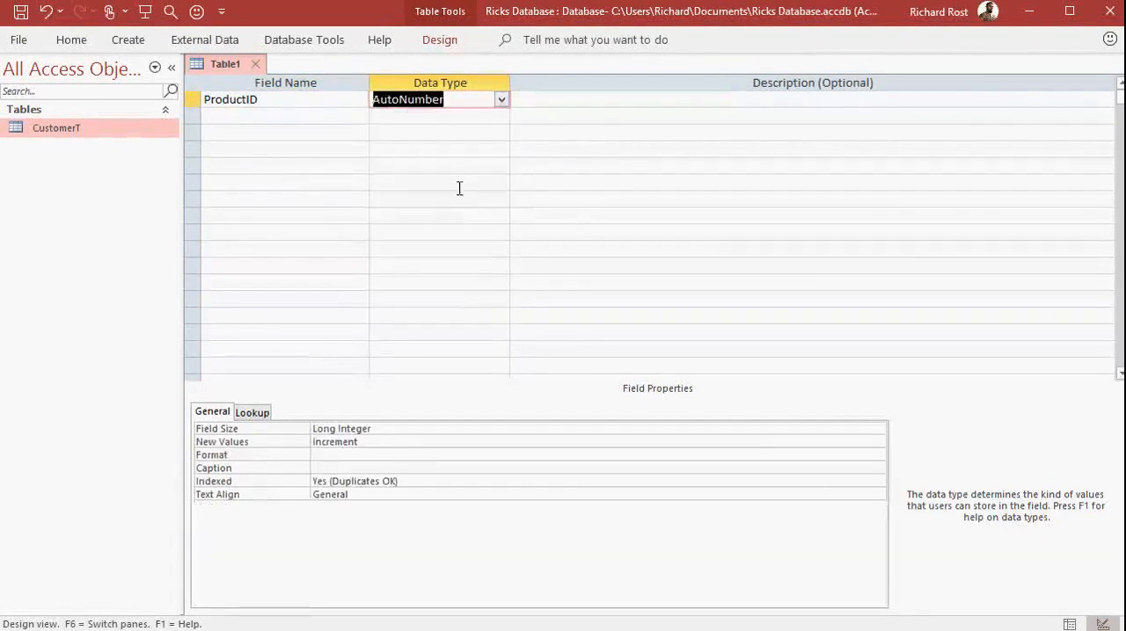
{"action": "key", "text": "Tab"}
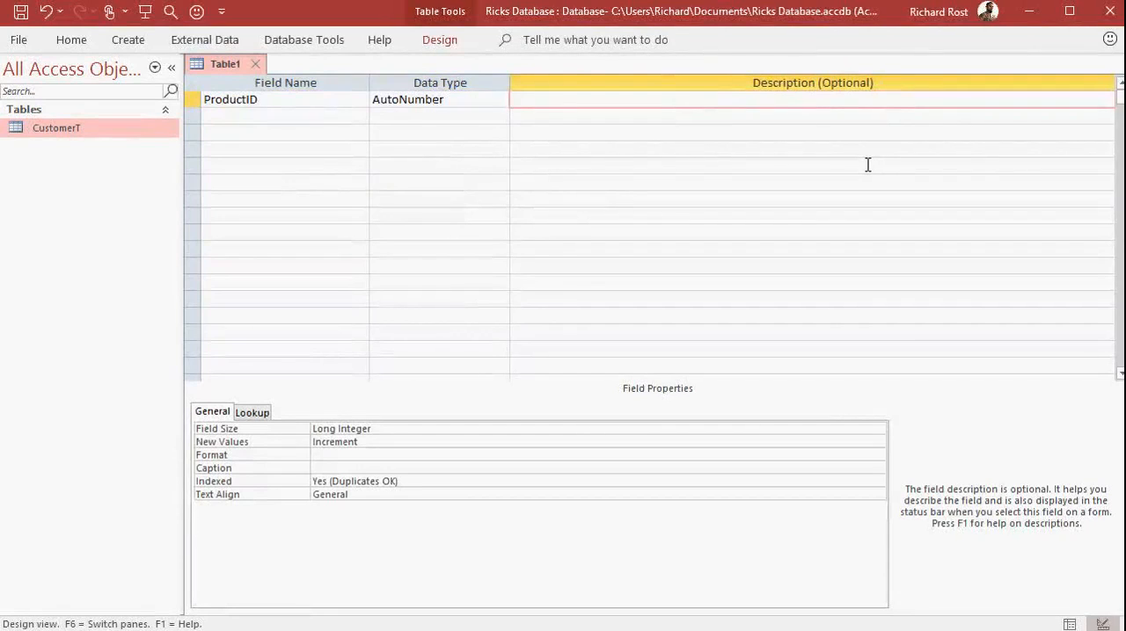
{"action": "key", "text": "Tab"}
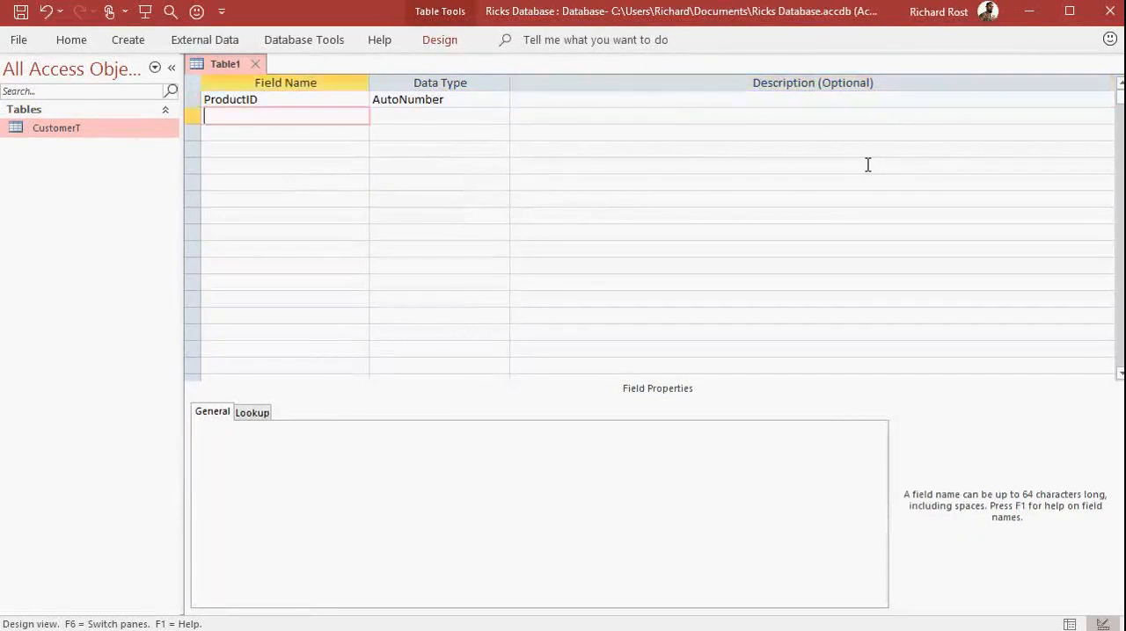
Add a ProductName field below ProductID with the Short Text data type.
{"action": "type", "text": "ProductName"}
{"action": "key", "text": "Tab"}
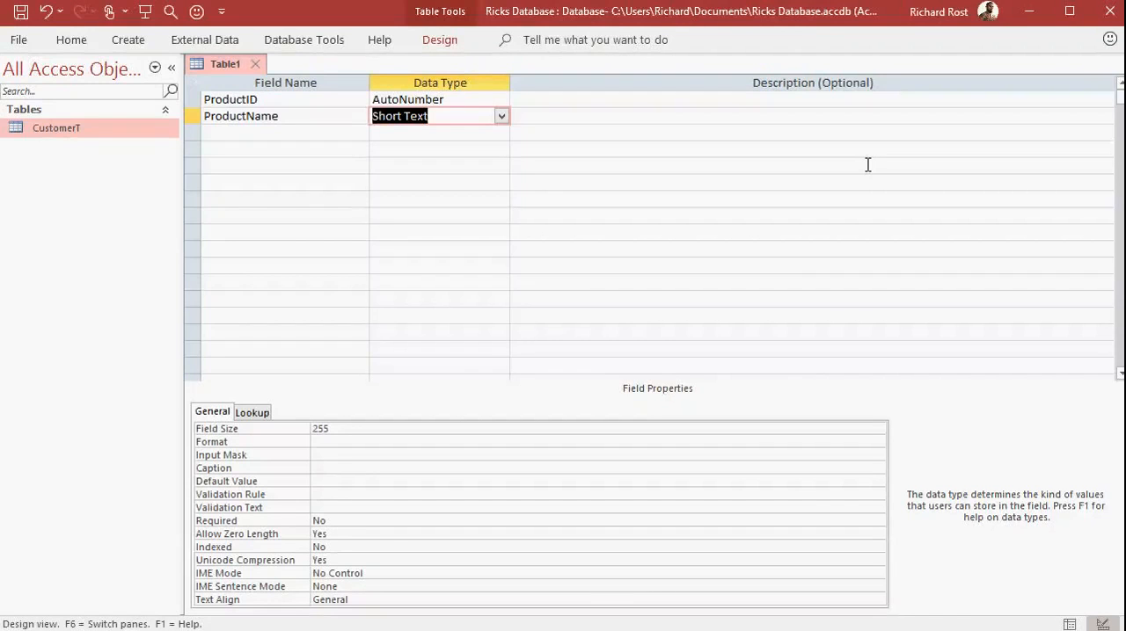
{"action": "key", "text": "Tab"}
{"action": "key", "text": "Tab"}
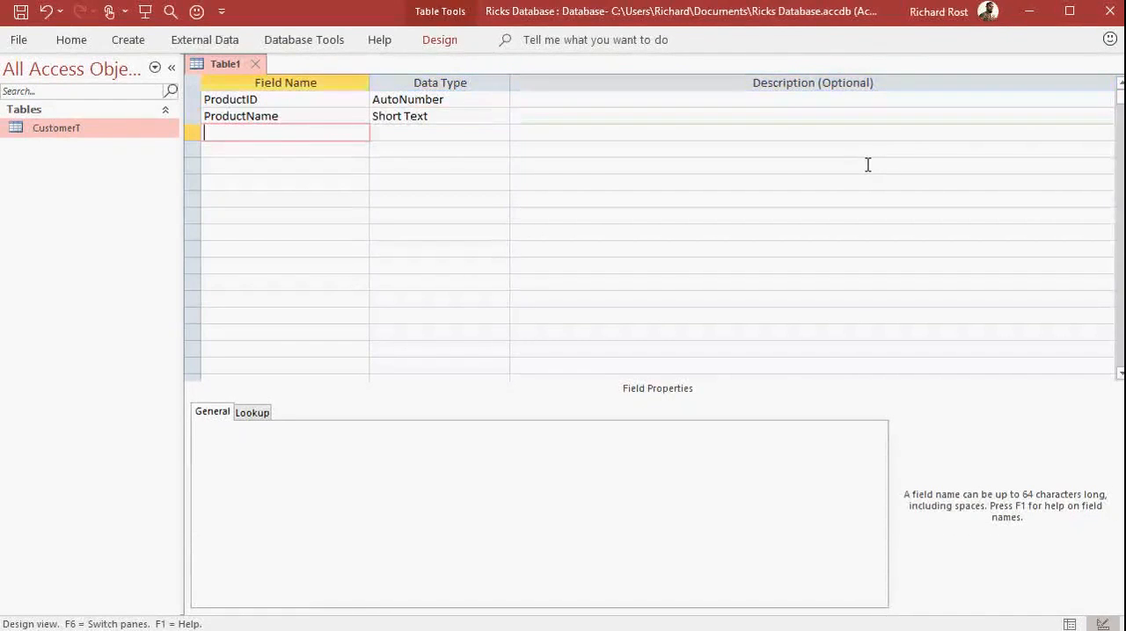
Add a UnitCost field below ProductName with the Currency data type.
{"action": "type", "text": "UnitCost"}
{"action": "key", "text": "Tab"}
{"action": "type", "text": "c"}
{"action": "key", "text": "Tab"}
{"action": "key", "text": "Tab"}
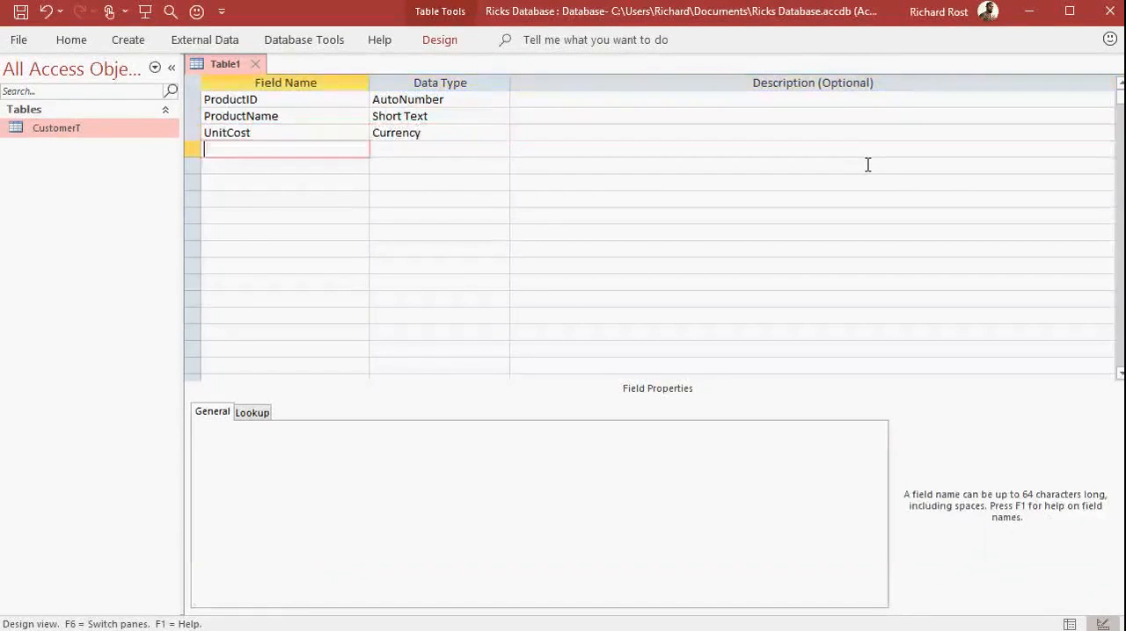
Add a QtyInStock field below UnitCost with the Number data type.
{"action": "type", "text": "QtyInStock"}
{"action": "key", "text": "Tab"}
{"action": "type", "text": "n"}
{"action": "key", "text": "Tab"}
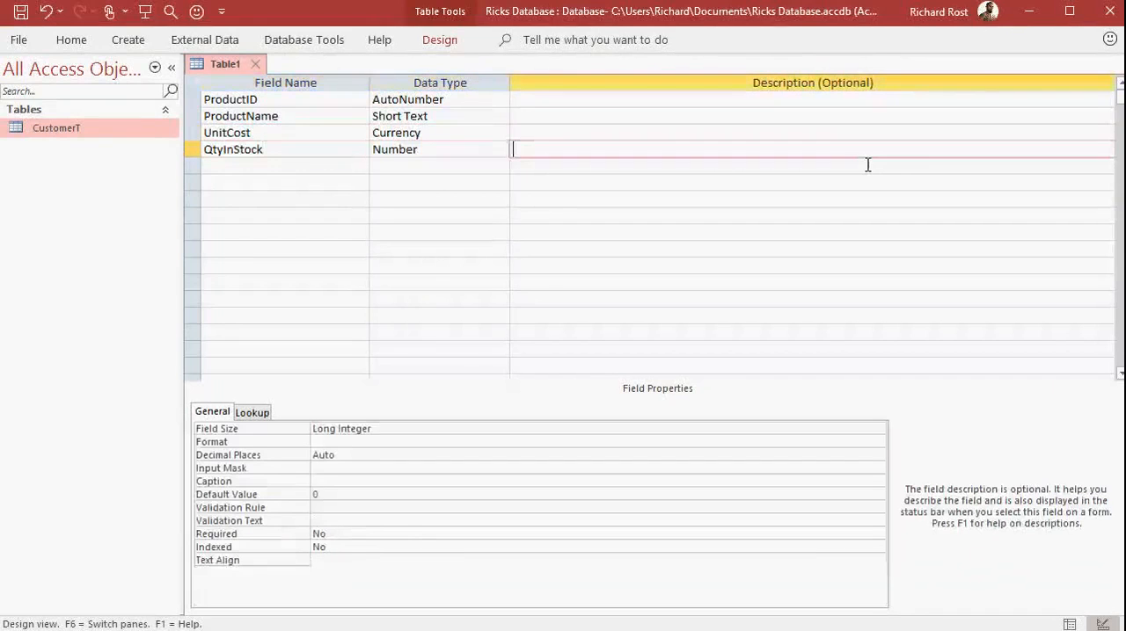
Review the available Field Size options for the QtyInStock field and choose Long Integer.
{"action": "left_click", "coordinate": [422, 428]}
{"action": "left_click", "coordinate": [877, 430]}
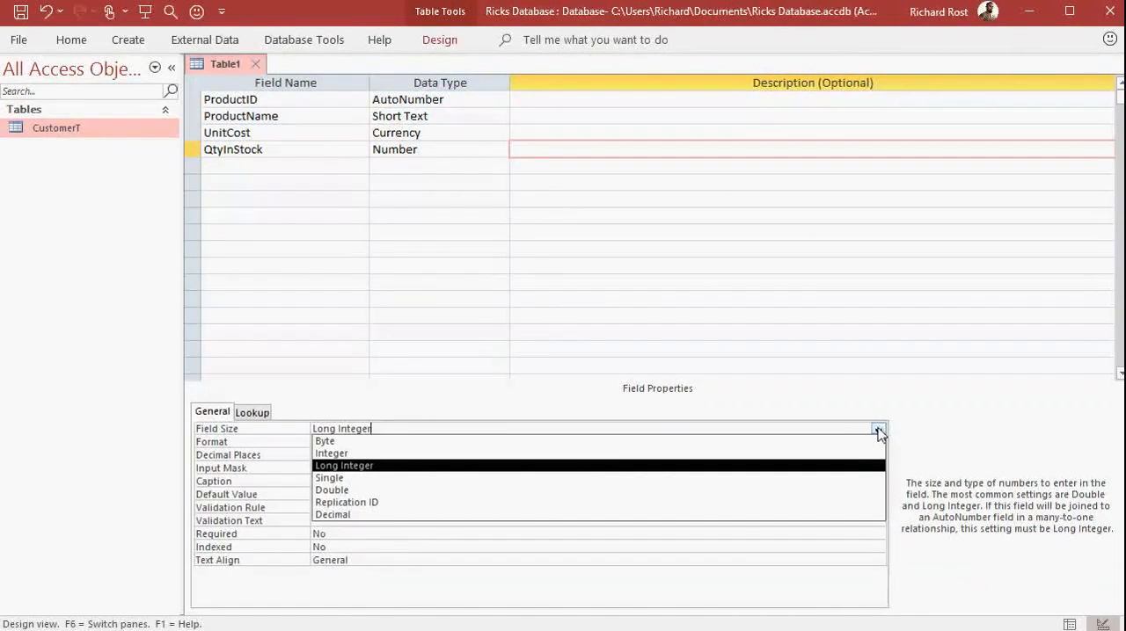
{"action": "left_click", "coordinate": [877, 430]}
{"action": "left_click", "coordinate": [258, 166]}
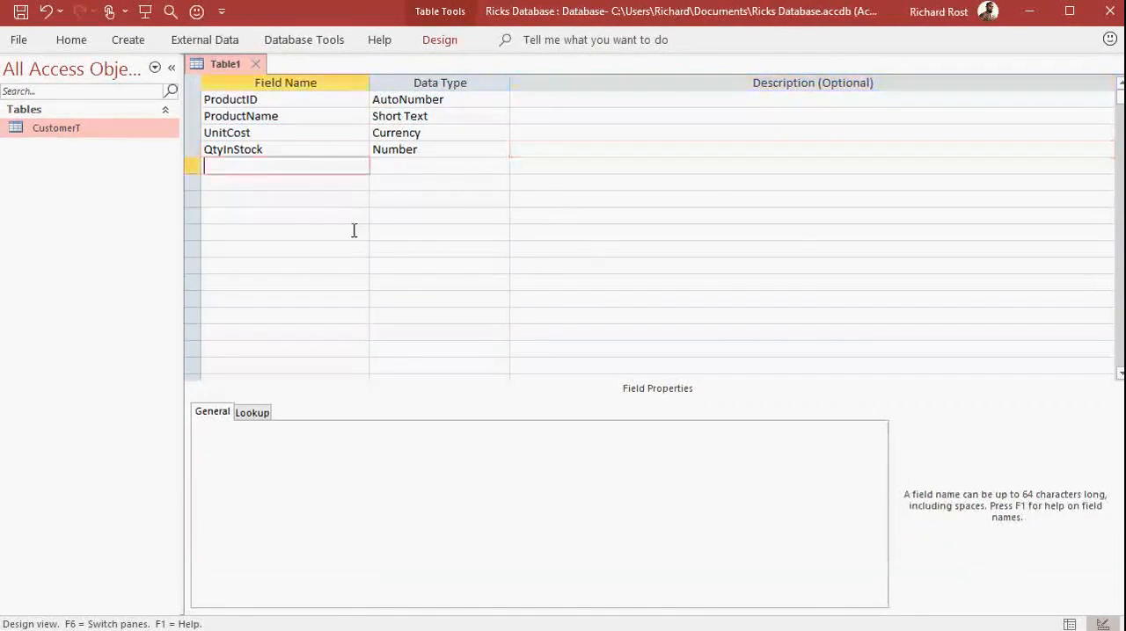
{"action": "left_click", "coordinate": [422, 148]}
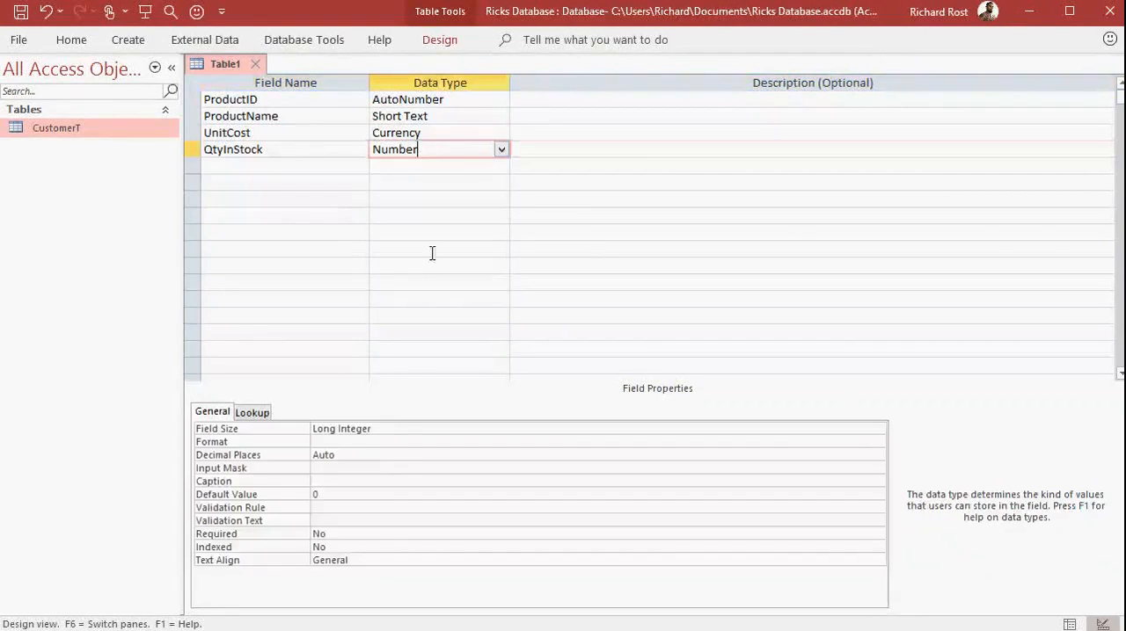
{"action": "left_click", "coordinate": [383, 429]}
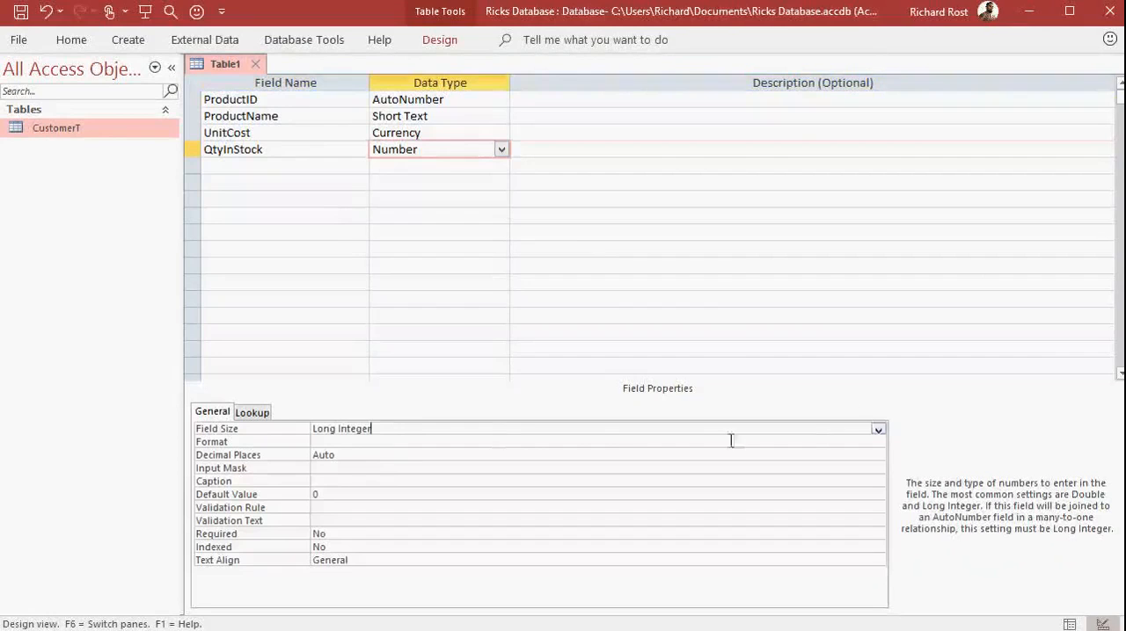
{"action": "left_click", "coordinate": [877, 430]}
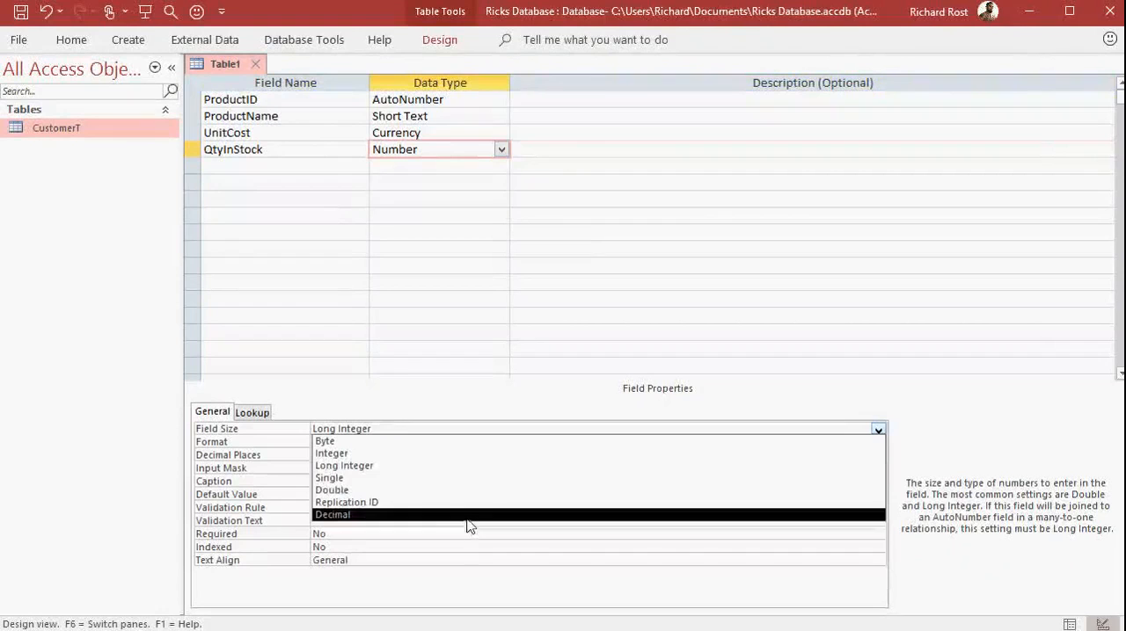
{"action": "left_click", "coordinate": [467, 473]}
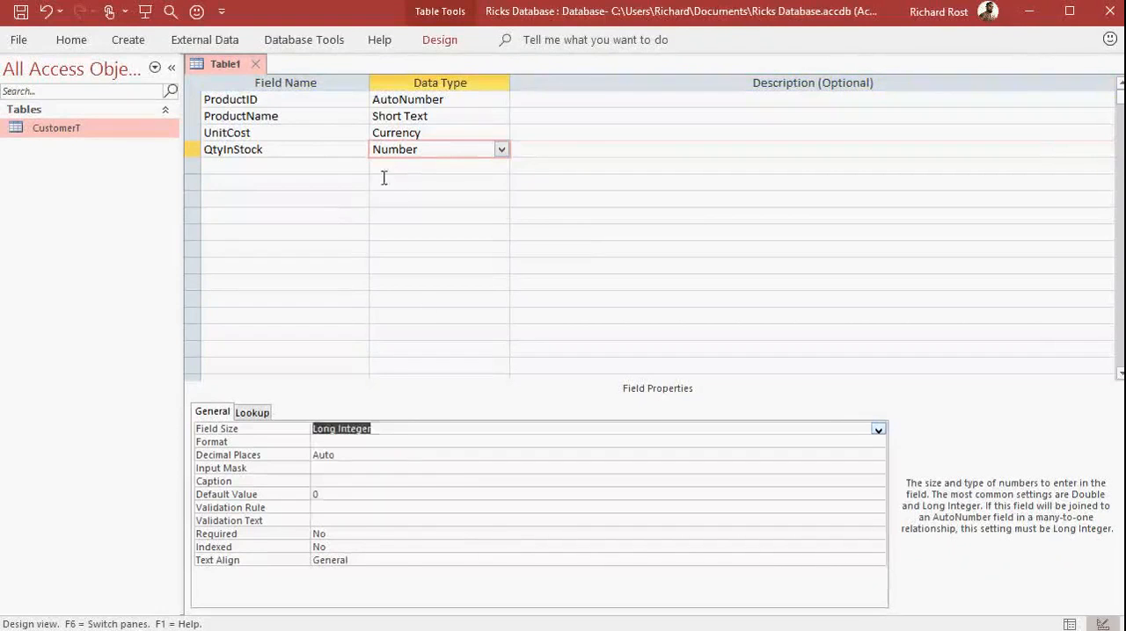
Add a Notes field below QtyInStock with the Long Text data type.
{"action": "left_click", "coordinate": [332, 167]}
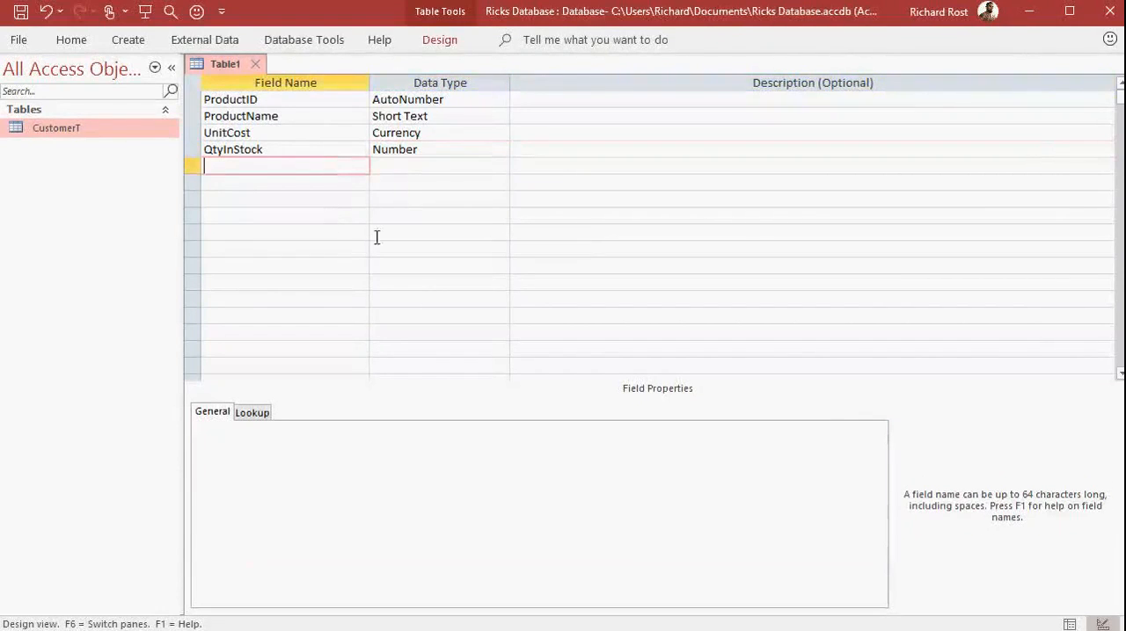
{"action": "type", "text": "Notes"}
{"action": "key", "text": "Tab"}
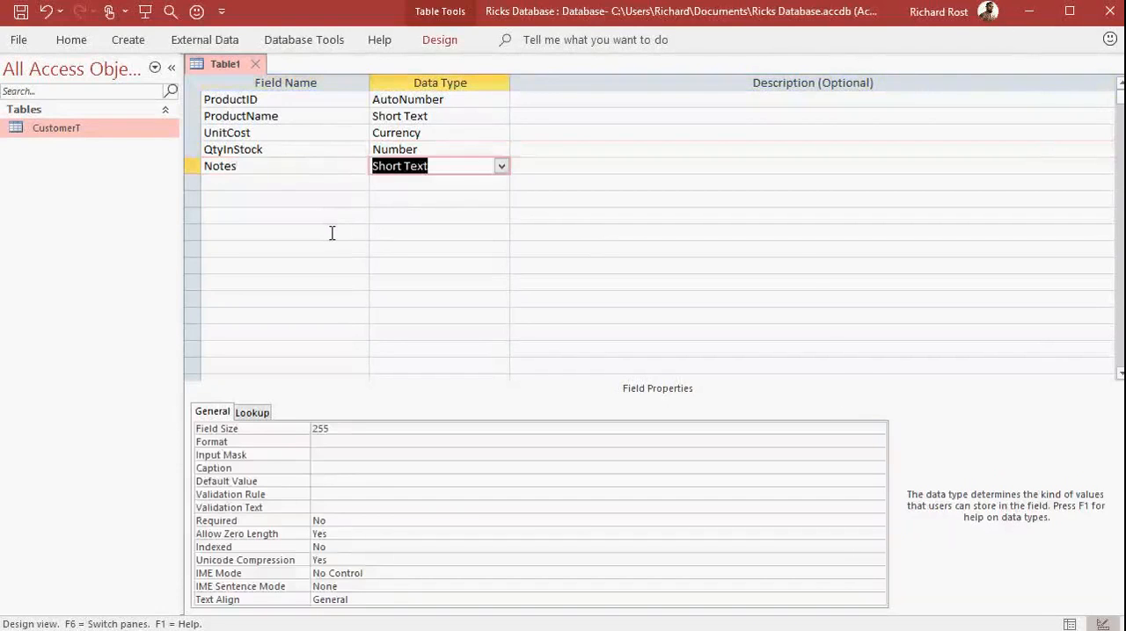
{"action": "left_click", "coordinate": [501, 167]}
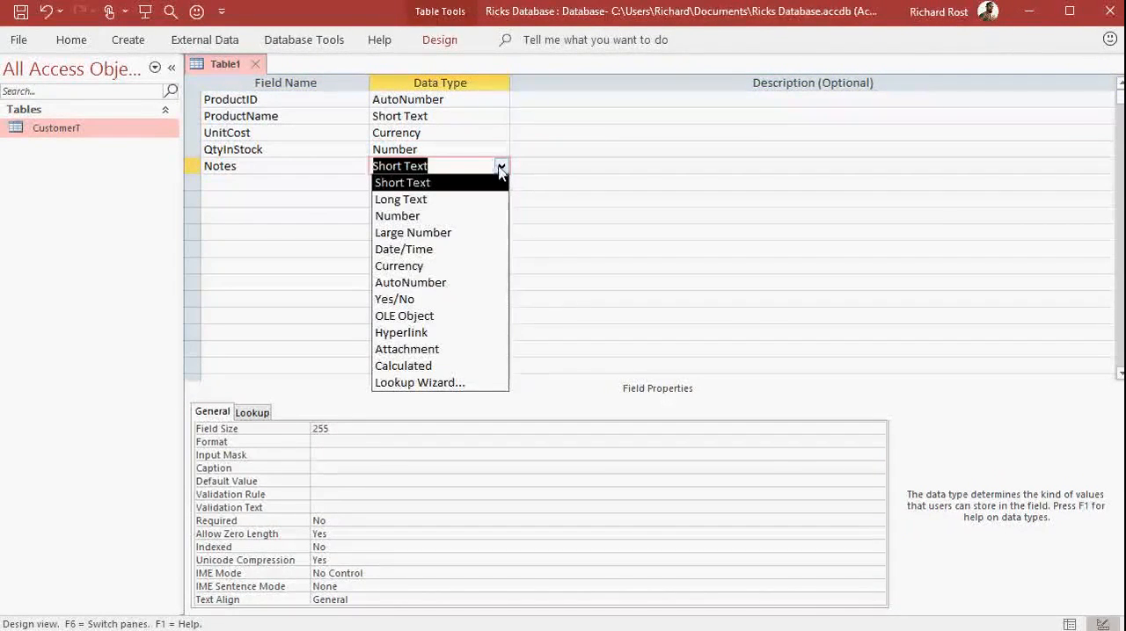
{"action": "left_click", "coordinate": [456, 197]}
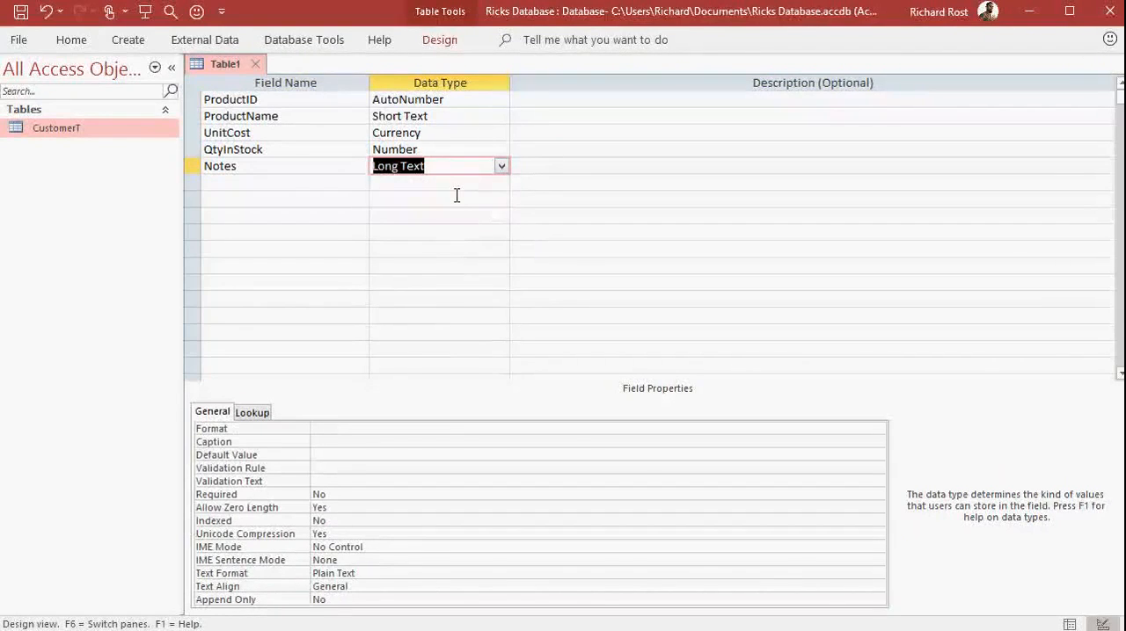
{"action": "left_click", "coordinate": [269, 183]}
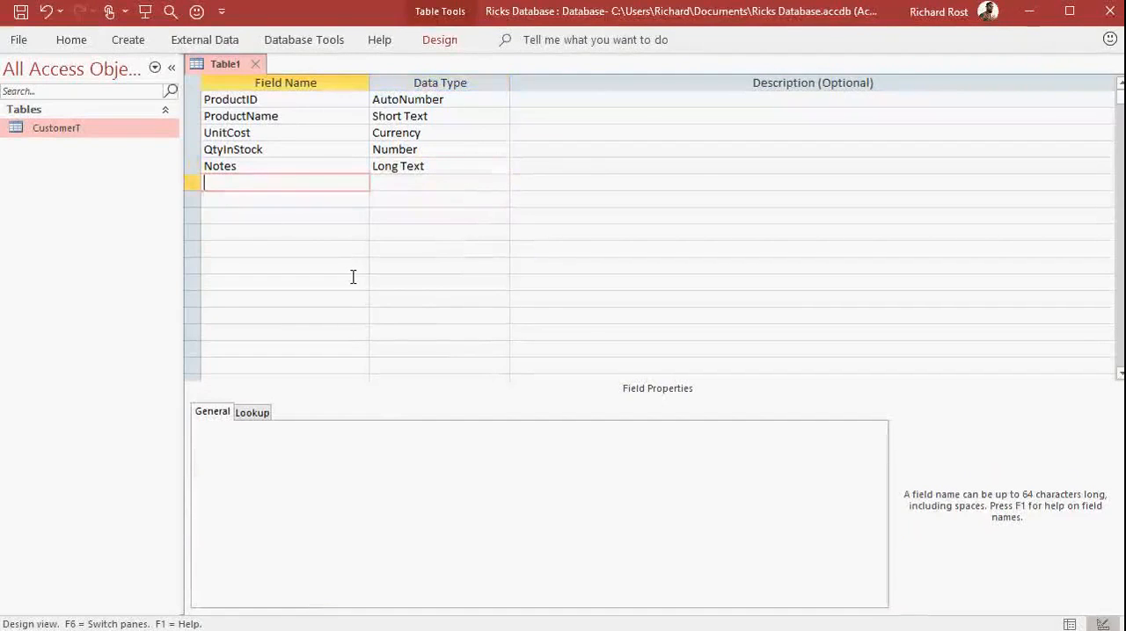
Save the table under the name ProductT and let Access create a primary key for it.
{"action": "key", "text": "ctrl+s"}
{"action": "type", "text": "ProductT"}
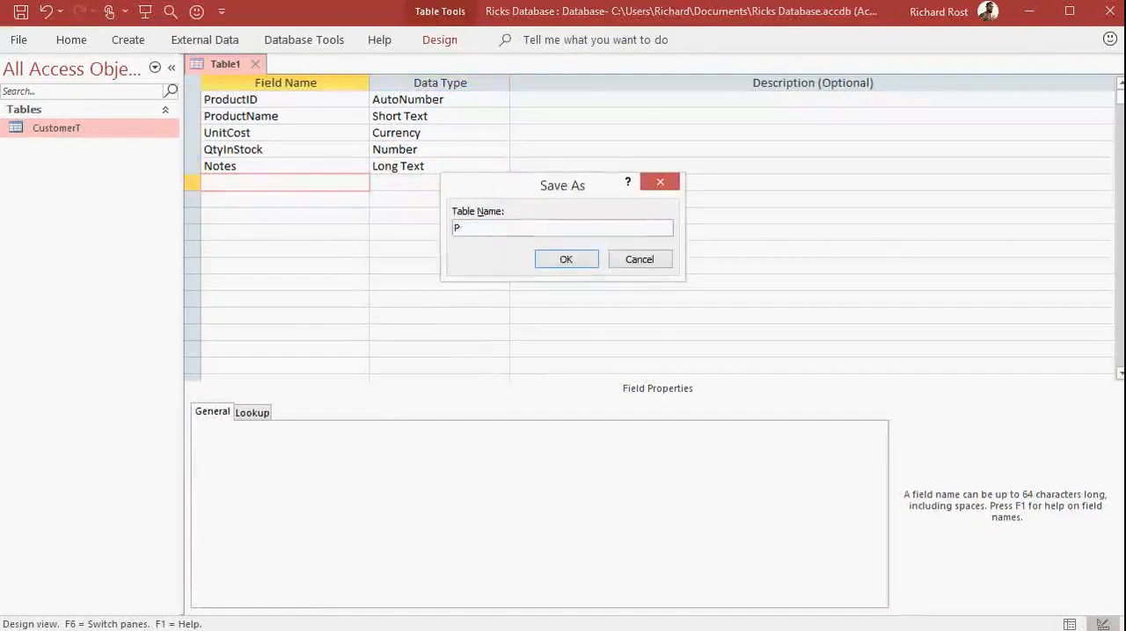
{"action": "key", "text": "Return"}
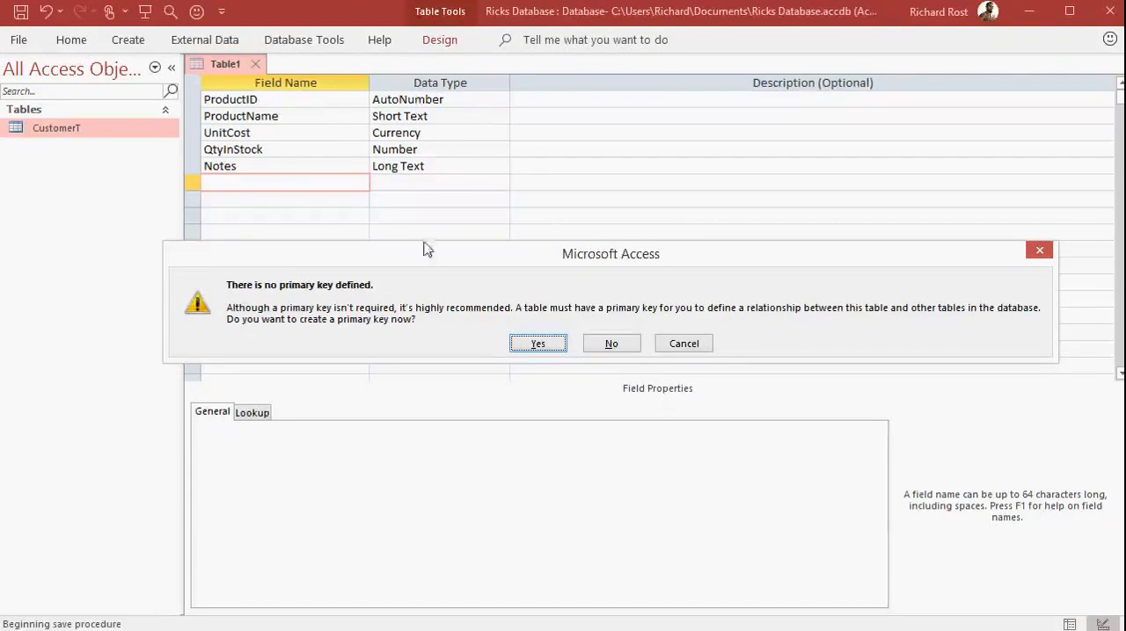
{"action": "left_click", "coordinate": [538, 344]}
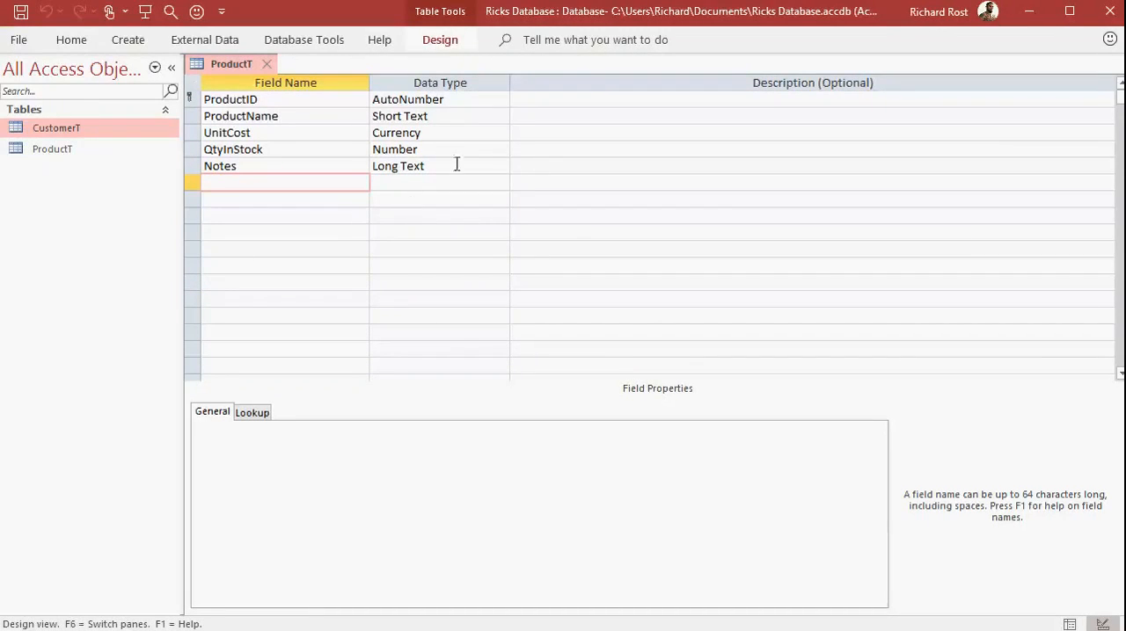
{"action": "left_click", "coordinate": [445, 46]}
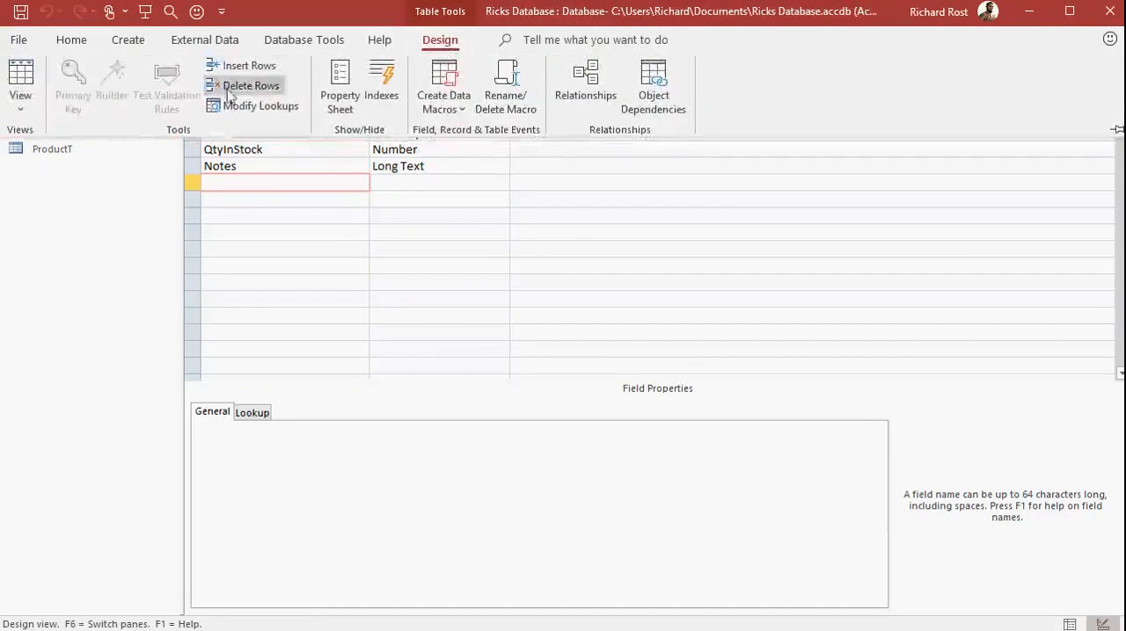
{"action": "left_click", "coordinate": [21, 102]}
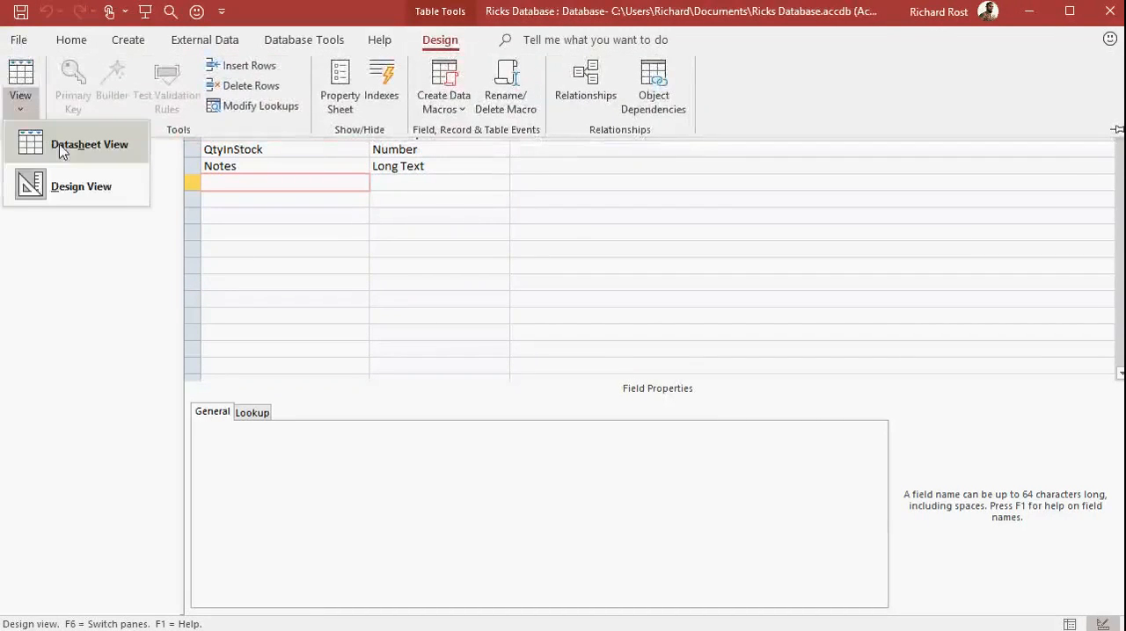
{"action": "key", "text": "Escape"}
{"action": "key", "text": "Escape"}
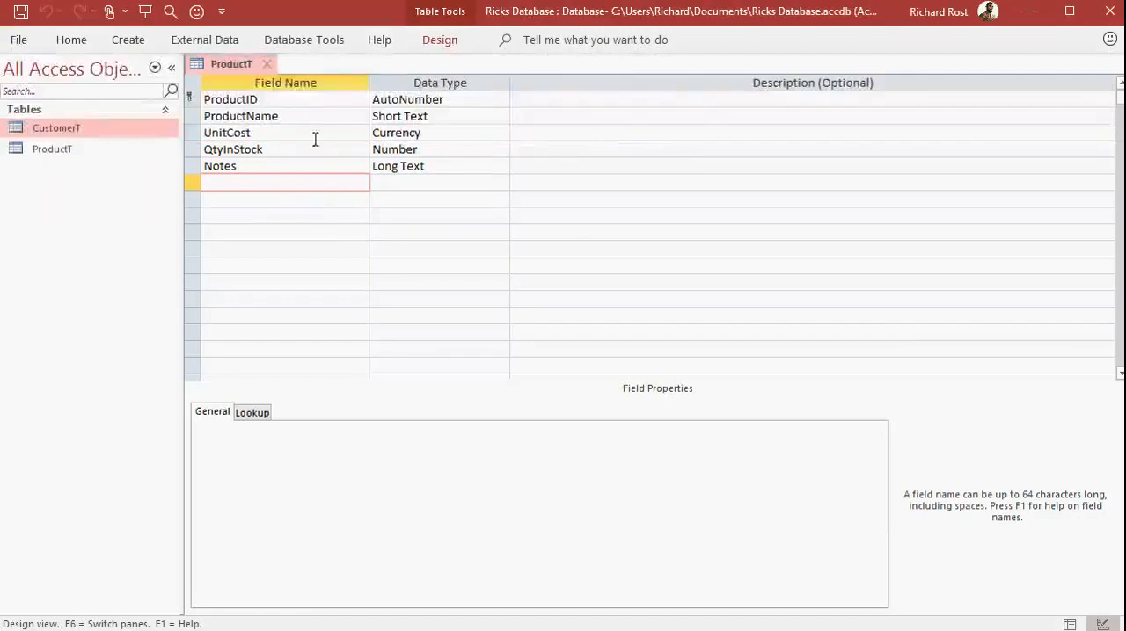
Switch the ProductT table to Datasheet view and fit the ProductName column's width to its heading.
{"action": "right_click", "coordinate": [234, 70]}
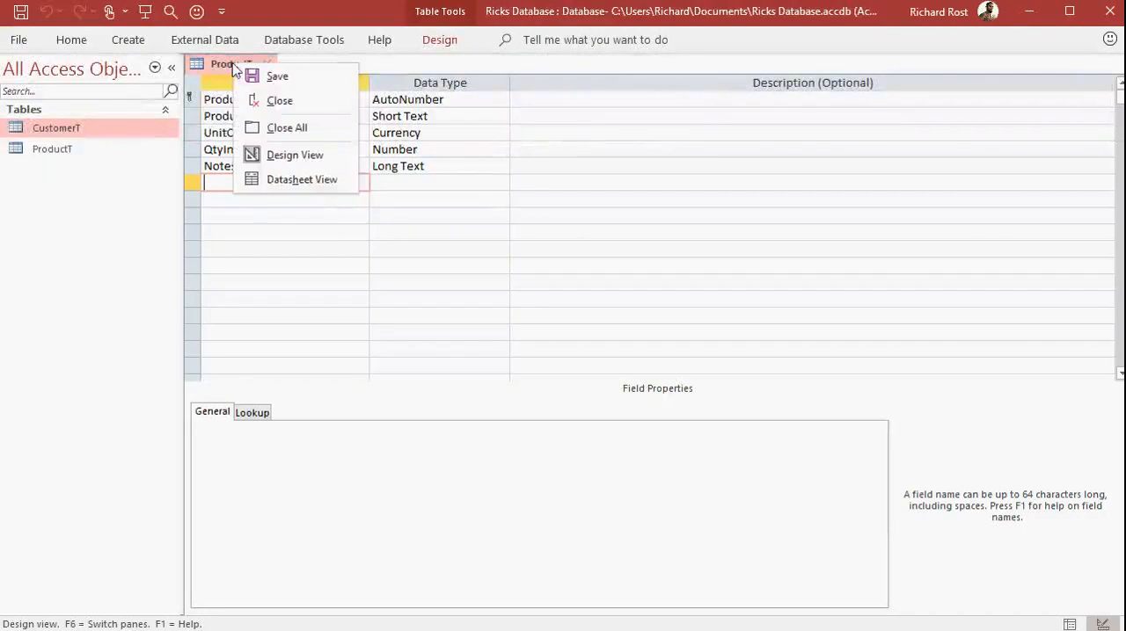
{"action": "left_click", "coordinate": [298, 181]}
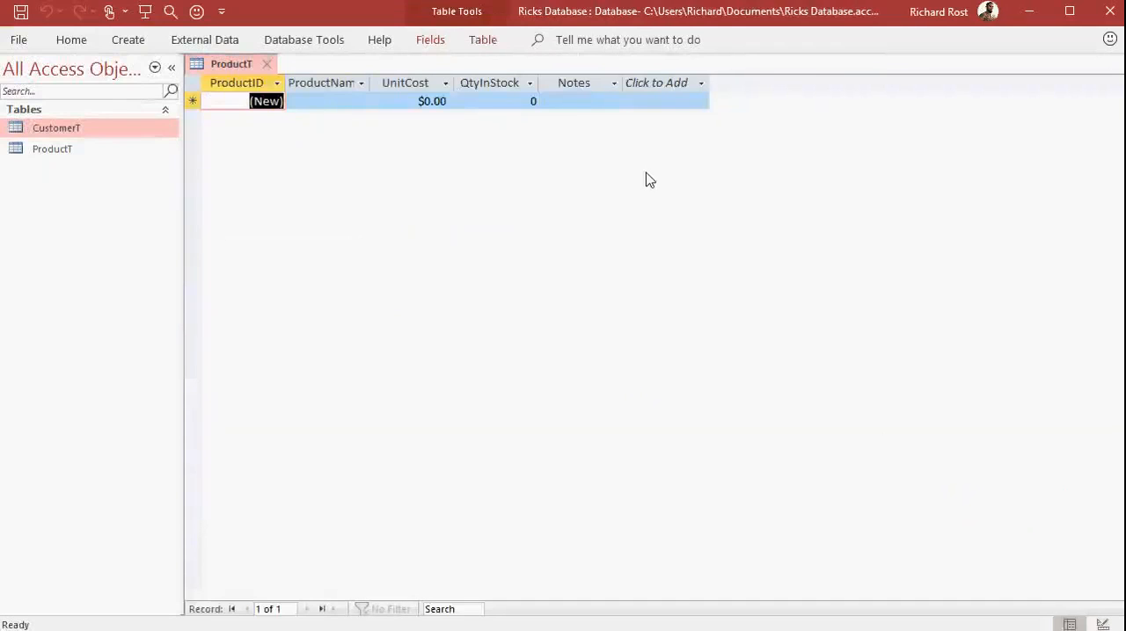
{"action": "double_click", "coordinate": [373, 83]}
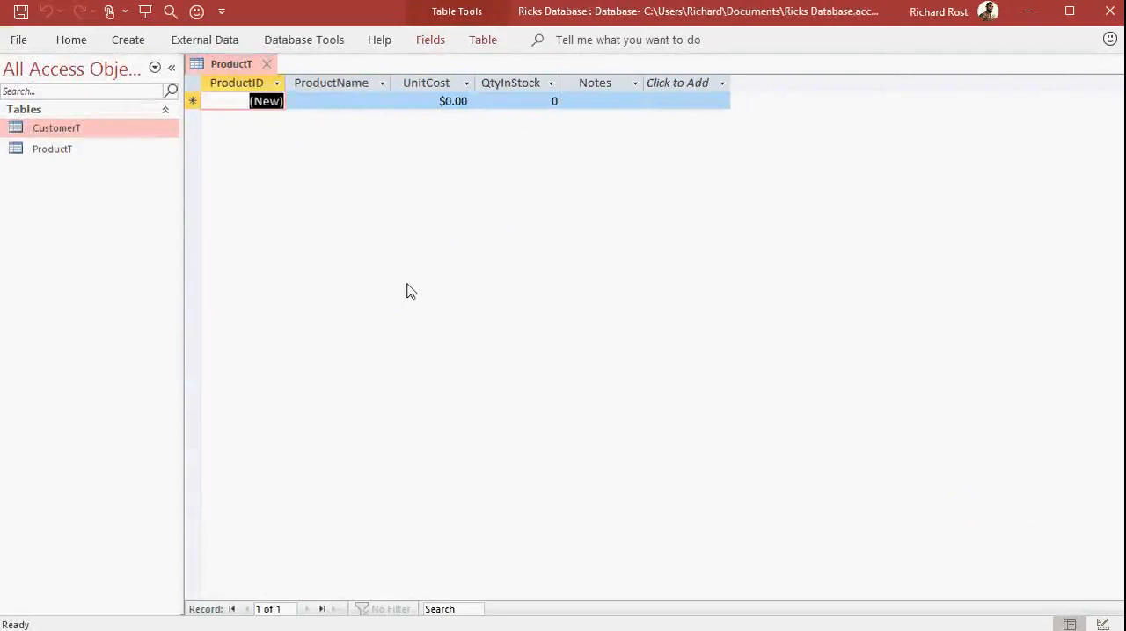
Enter the first product record: Keyboard with a unit cost of 10 and a quantity in stock of 6, leaving the notes empty.
{"action": "key", "text": "Tab"}
{"action": "type", "text": "Keybor"}
{"action": "key", "text": "BackSpace"}
{"action": "key", "text": "BackSpace"}
{"action": "type", "text": "oard"}
{"action": "key", "text": "Tab"}
{"action": "type", "text": "10"}
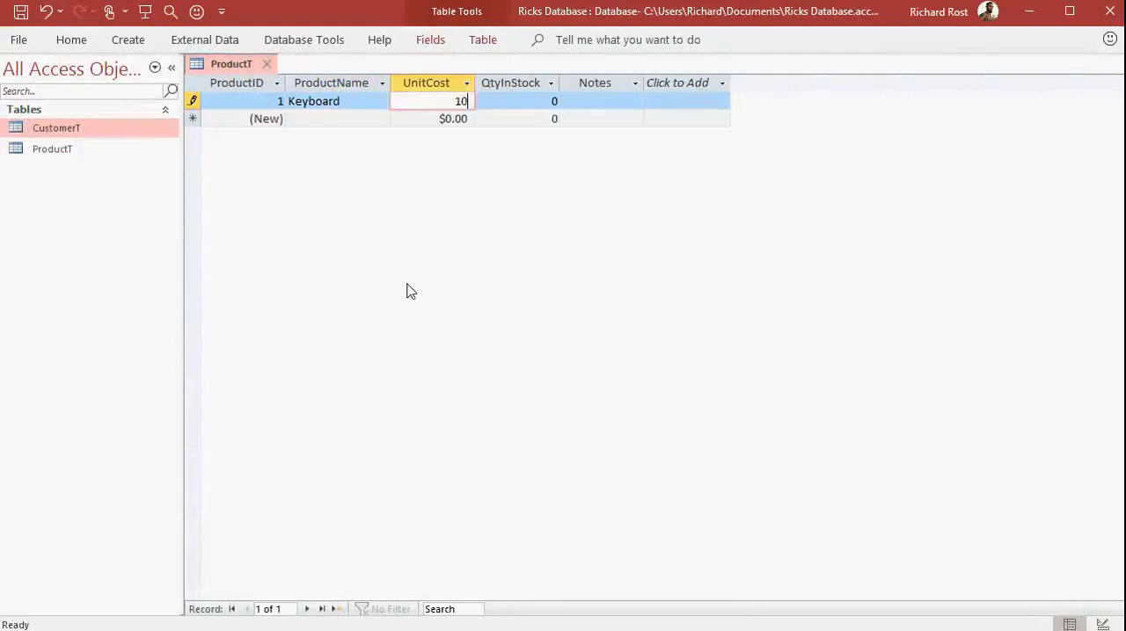
{"action": "key", "text": "Tab"}
{"action": "type", "text": "6"}
{"action": "key", "text": "Tab"}
Enter a second product record: Hard Drive, 2 TB with unit cost 200 and quantity in stock 4, leaving the notes empty.
{"action": "key", "text": "Tab"}
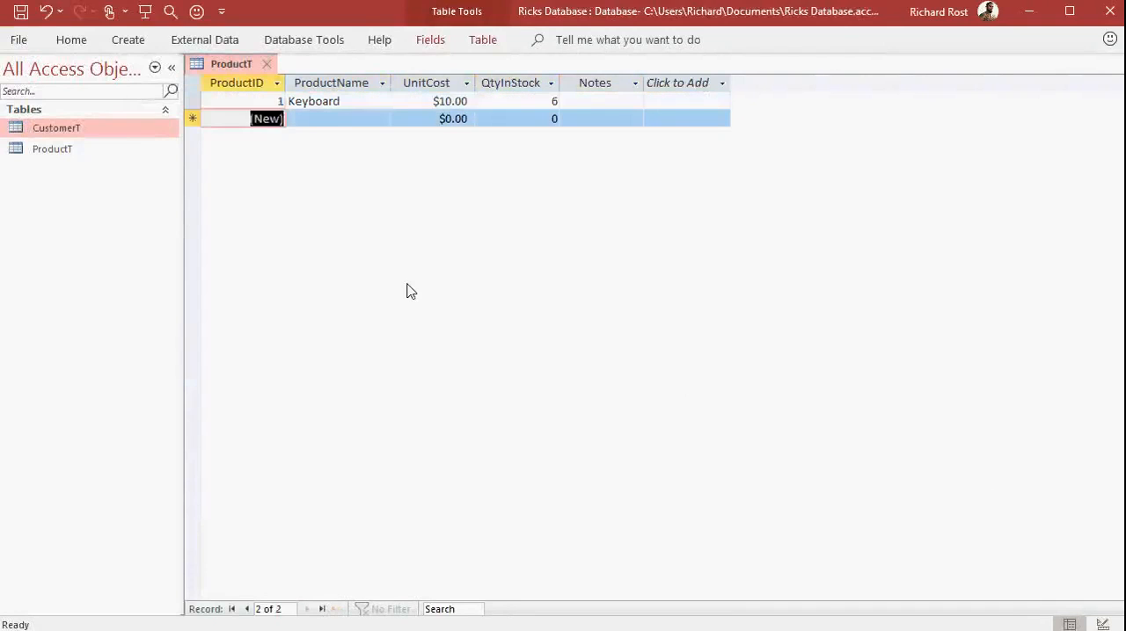
{"action": "key", "text": "Tab"}
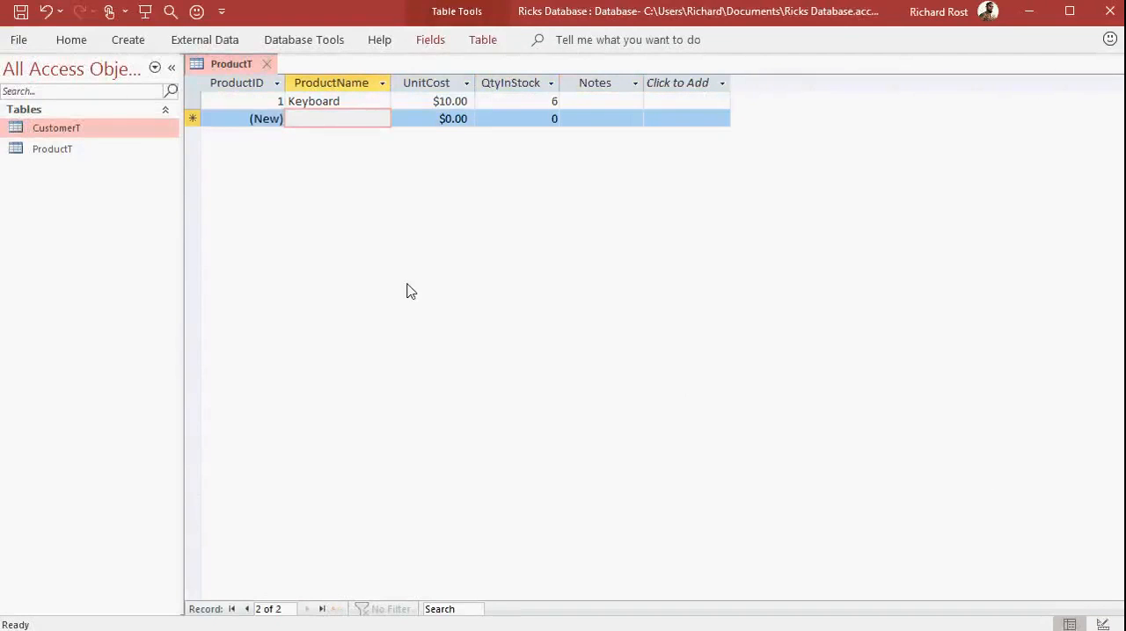
{"action": "type", "text": "Hard Drive,"}
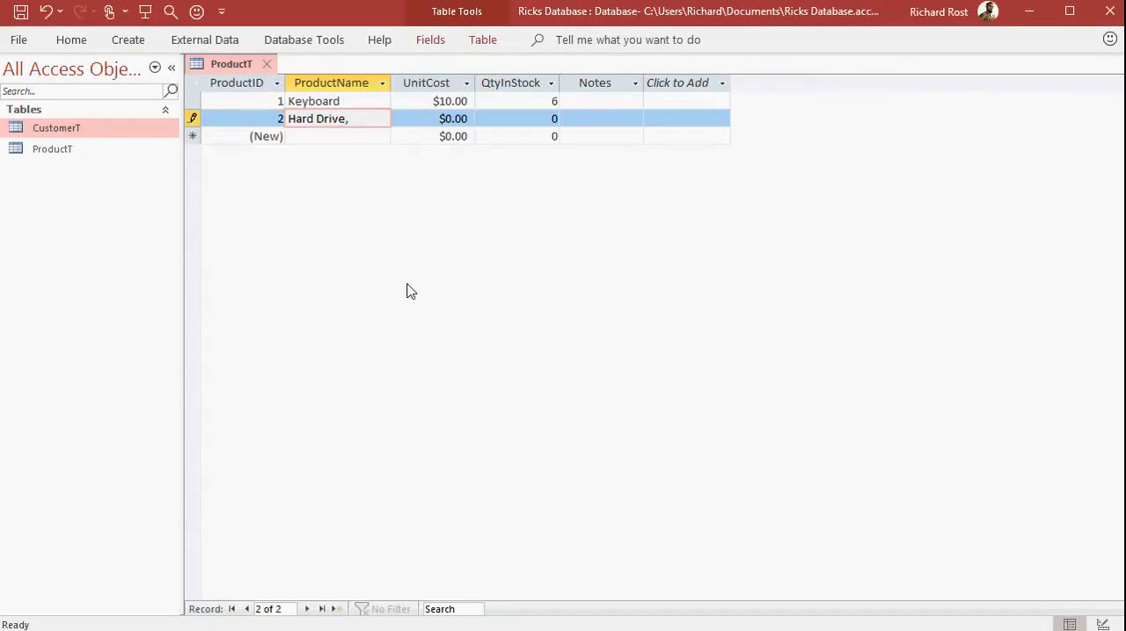
{"action": "type", "text": "TB"}
{"action": "key", "text": "Tab"}
{"action": "type", "text": "200"}
{"action": "key", "text": "Tab"}
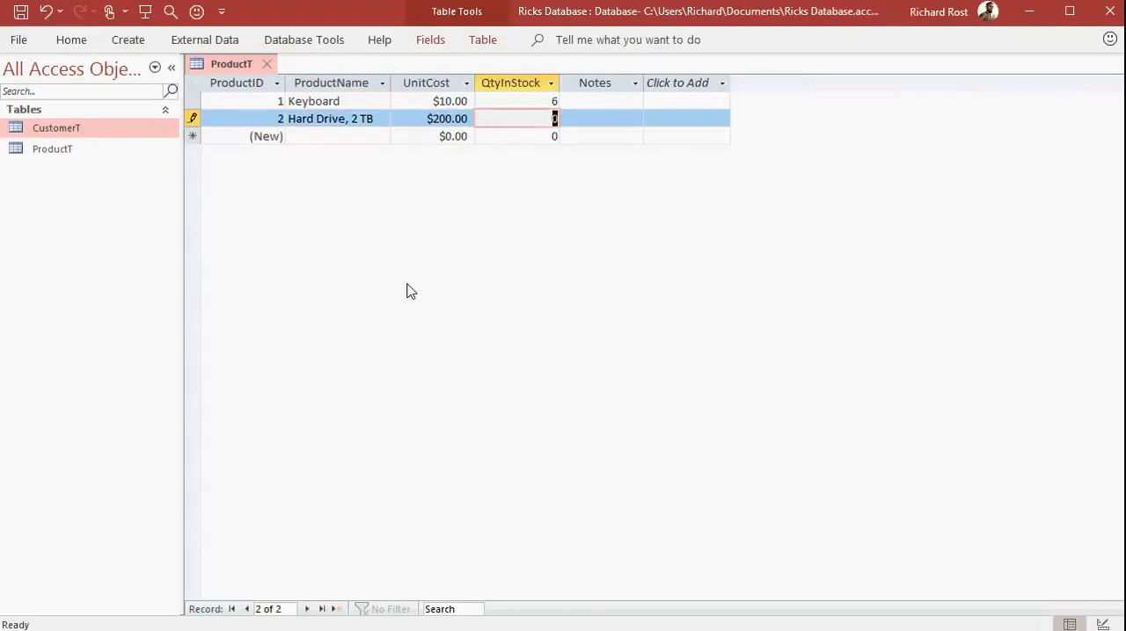
{"action": "type", "text": "4"}
{"action": "key", "text": "Tab"}
{"action": "key", "text": "Tab"}
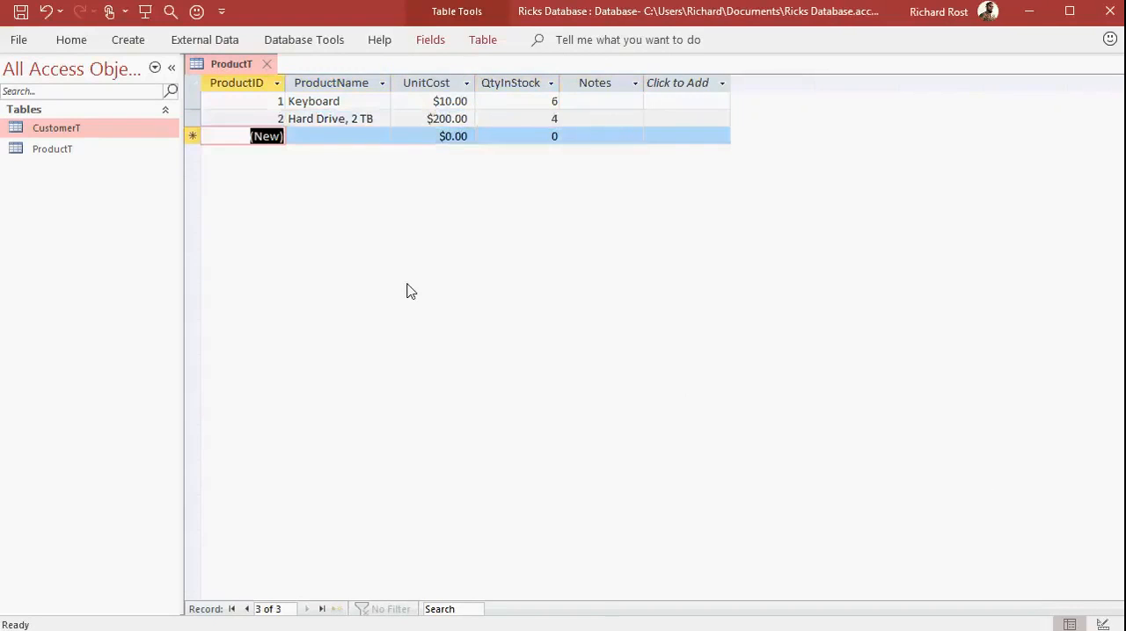
Close the ProductT table and save the changes to its layout.
{"action": "left_click", "coordinate": [266, 63]}
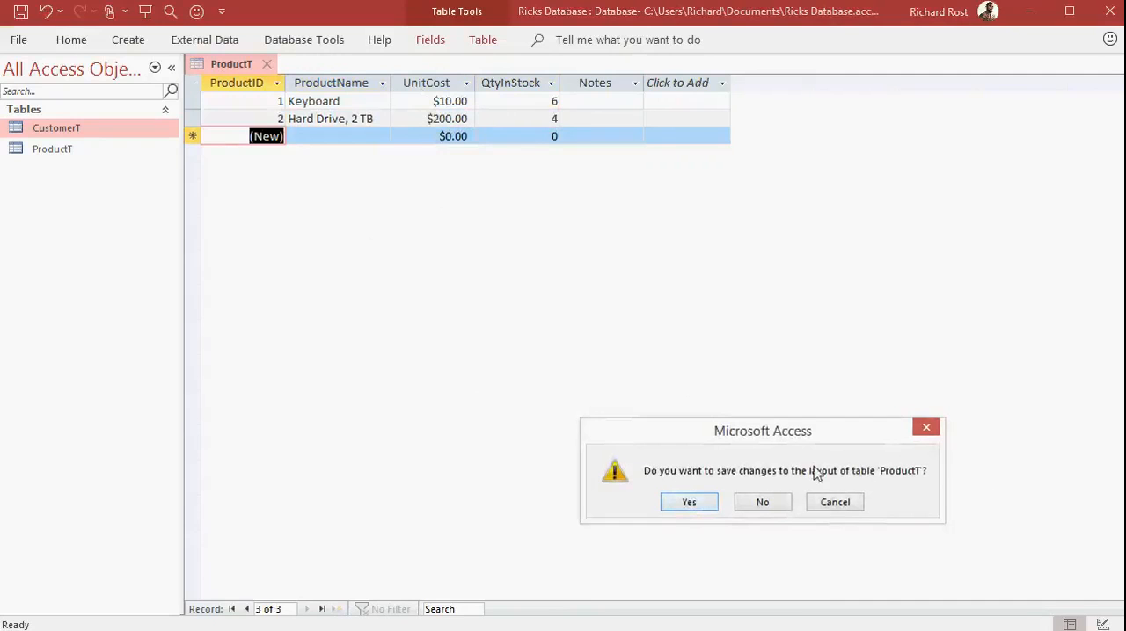
{"action": "left_click", "coordinate": [705, 507]}
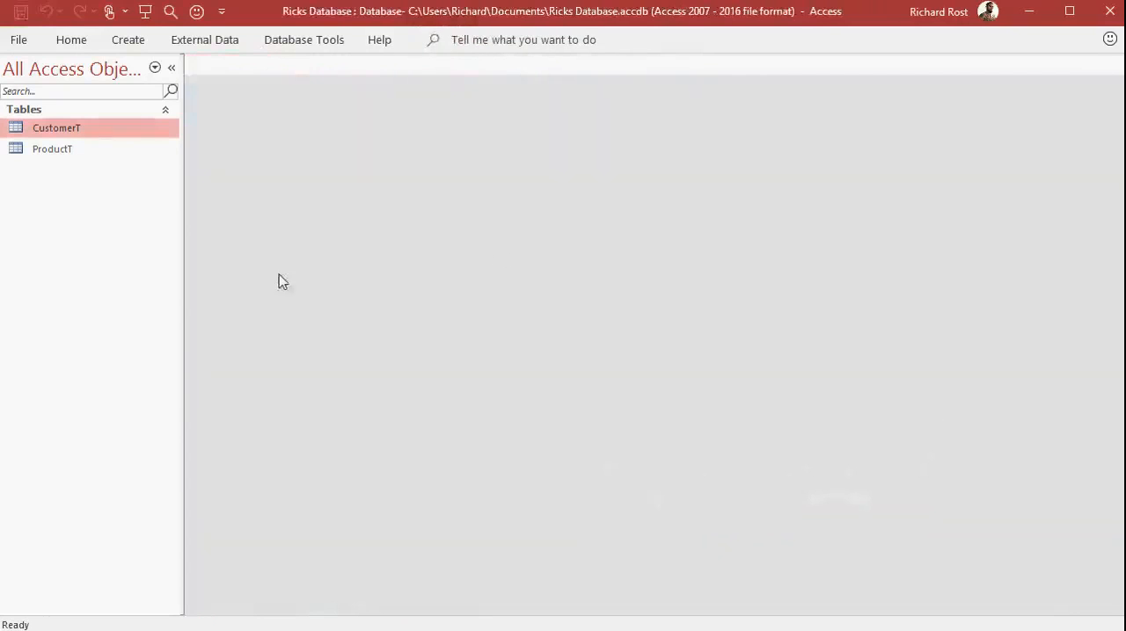
Open the CustomerT and ProductT tables together, switch between them, and close both.
{"action": "left_click", "coordinate": [91, 152]}
{"action": "left_click", "coordinate": [91, 137]}
{"action": "double_click", "coordinate": [92, 136]}
{"action": "double_click", "coordinate": [85, 152]}
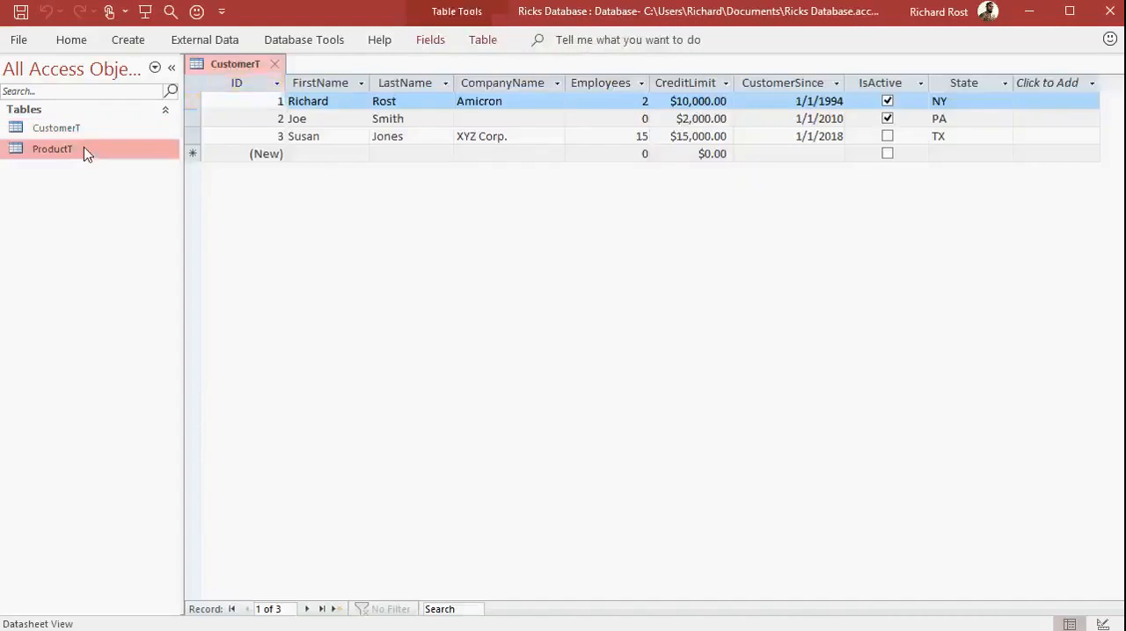
{"action": "left_click", "coordinate": [236, 67]}
{"action": "left_click", "coordinate": [325, 66]}
{"action": "left_click", "coordinate": [368, 64]}
{"action": "left_click", "coordinate": [275, 64]}
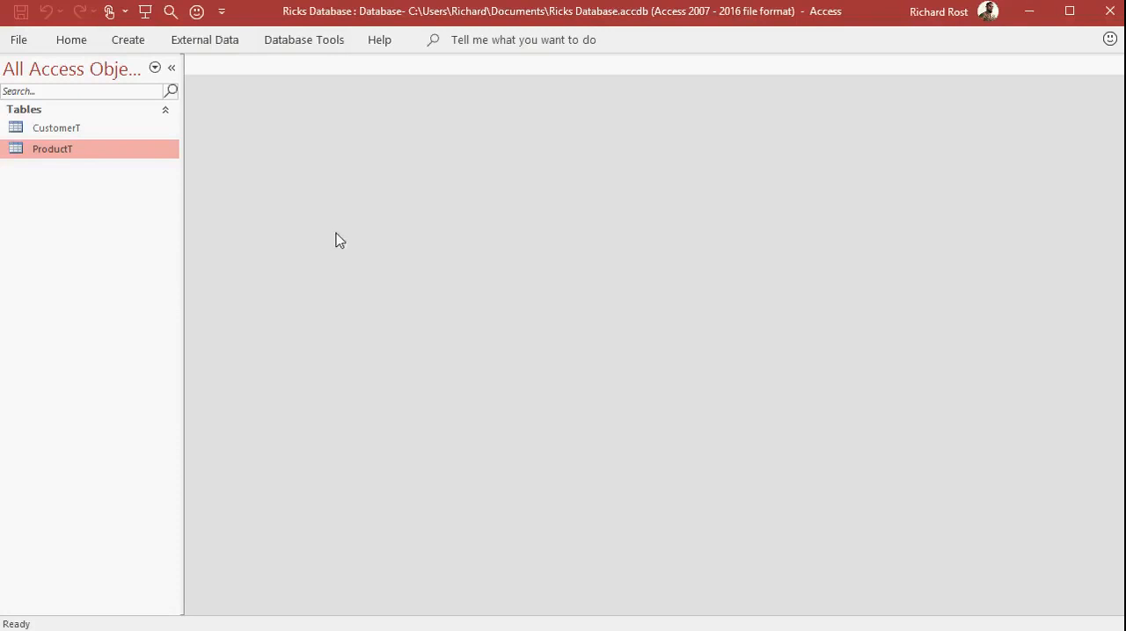
Reopen both tables as tabbed documents, view each in turn, and close them again.
{"action": "double_click", "coordinate": [93, 129]}
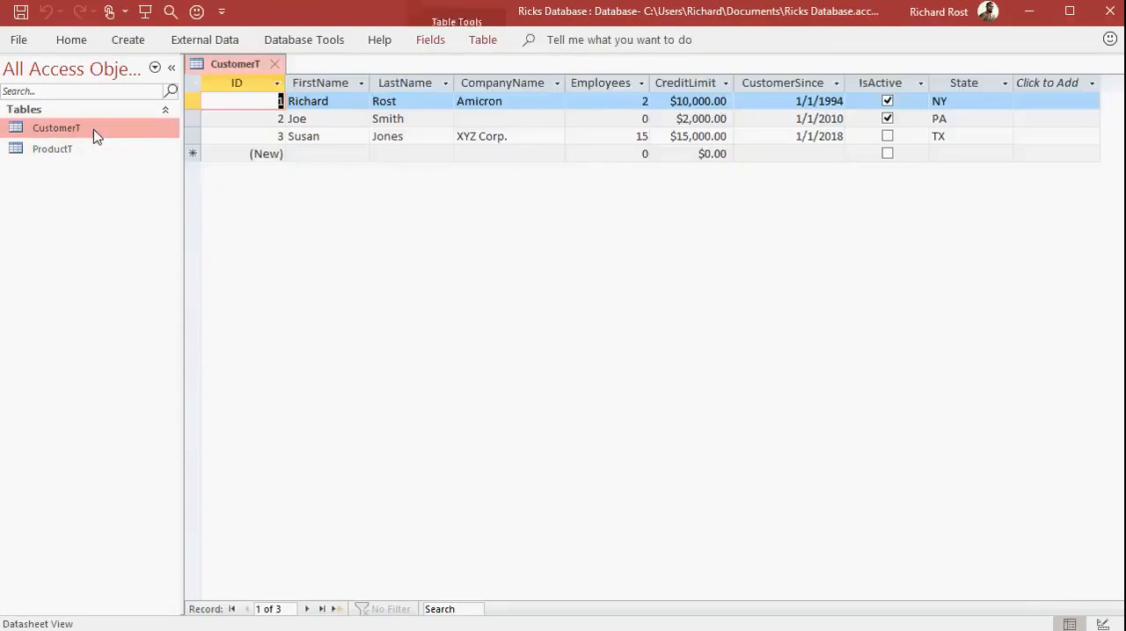
{"action": "double_click", "coordinate": [90, 153]}
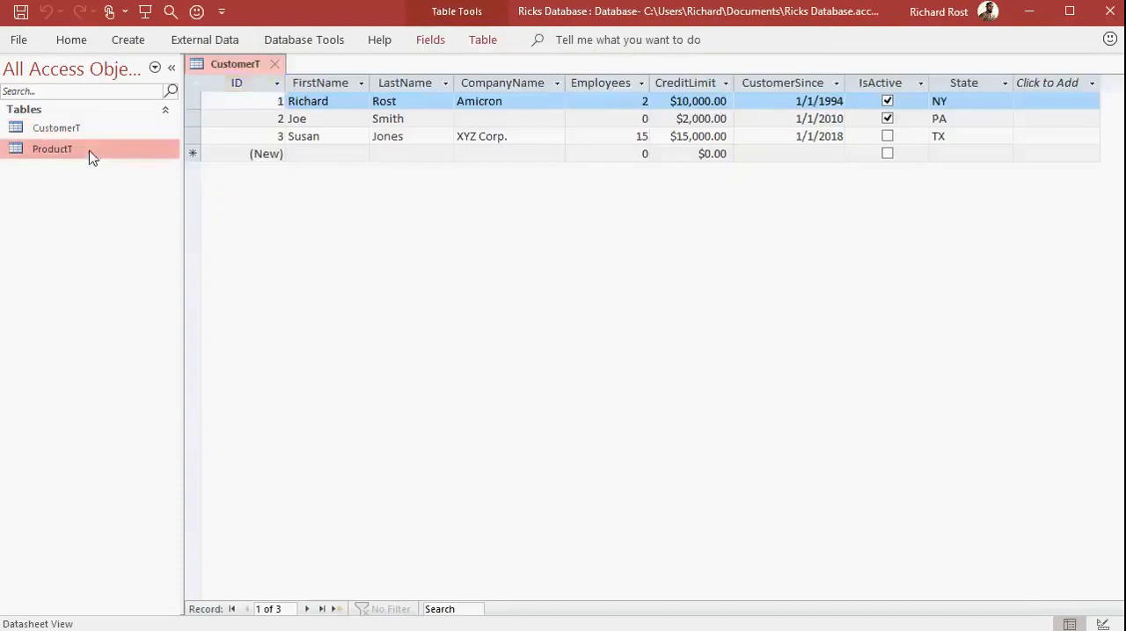
{"action": "left_click", "coordinate": [254, 70]}
{"action": "left_click", "coordinate": [341, 67]}
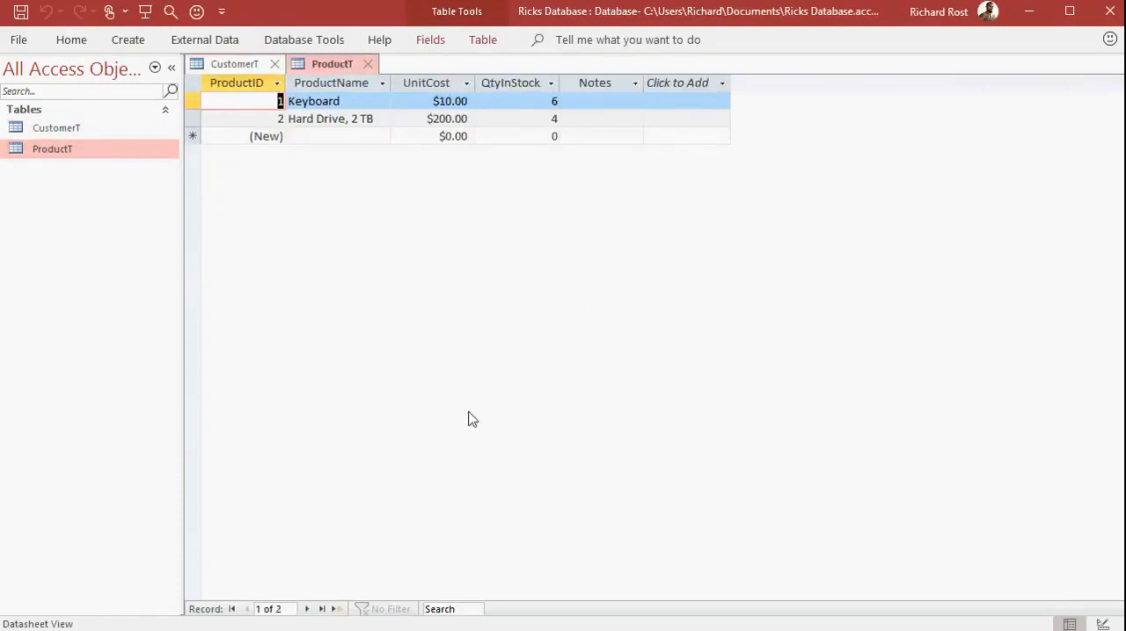
{"action": "left_click", "coordinate": [368, 64]}
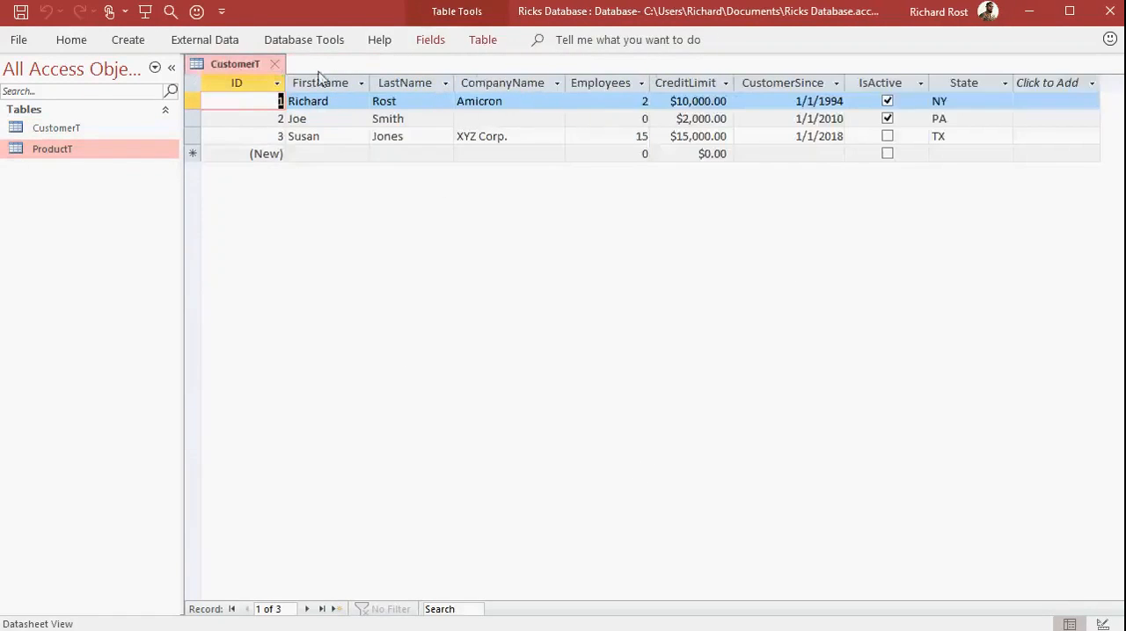
{"action": "left_click", "coordinate": [276, 65]}
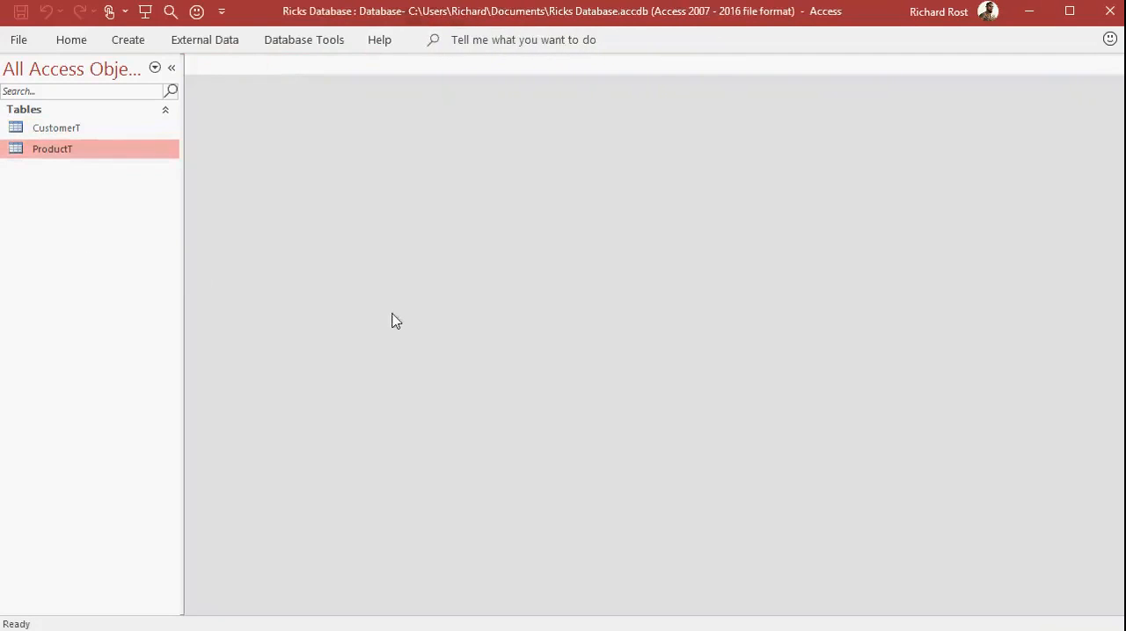
Set the current database's document window option to Overlapping Windows and acknowledge the reopen notice.
{"action": "left_click", "coordinate": [23, 42]}
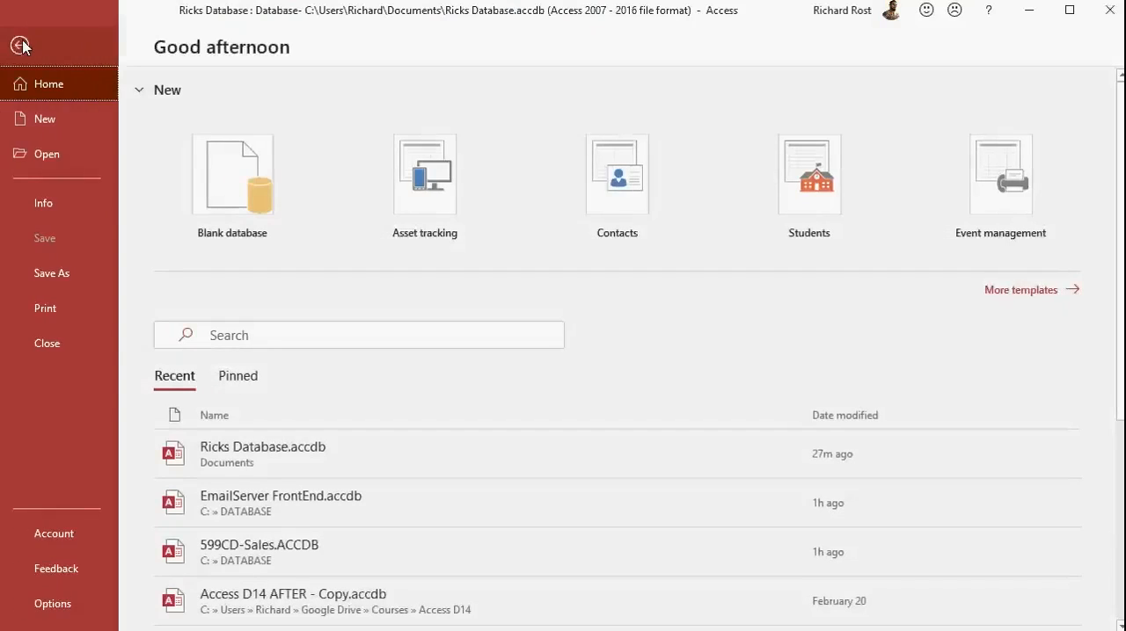
{"action": "left_click", "coordinate": [51, 614]}
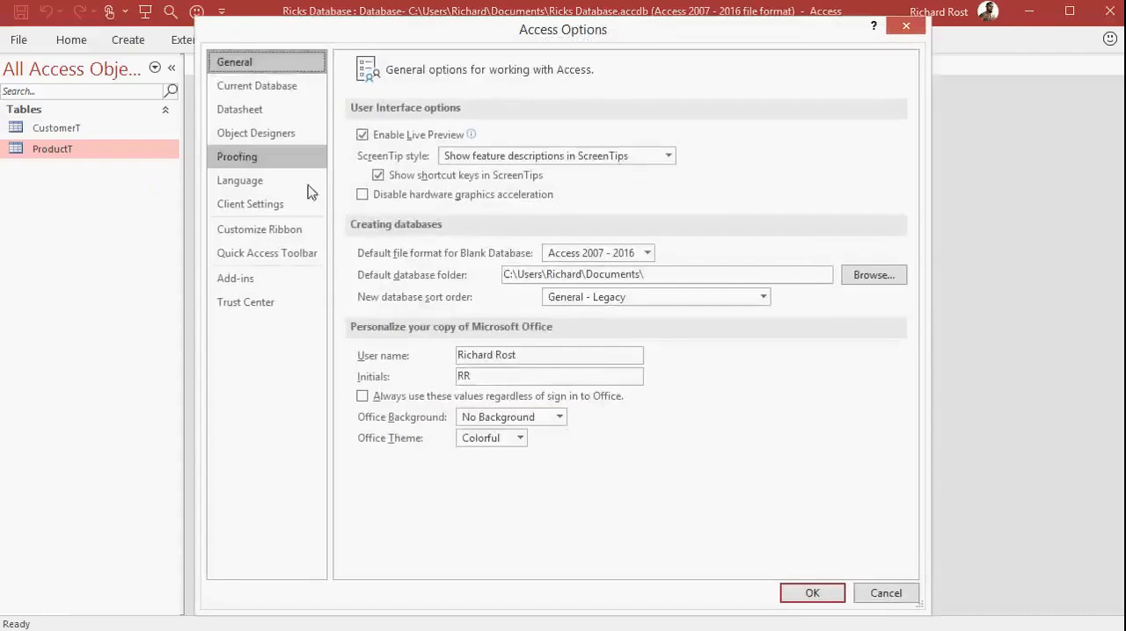
{"action": "left_click", "coordinate": [253, 85]}
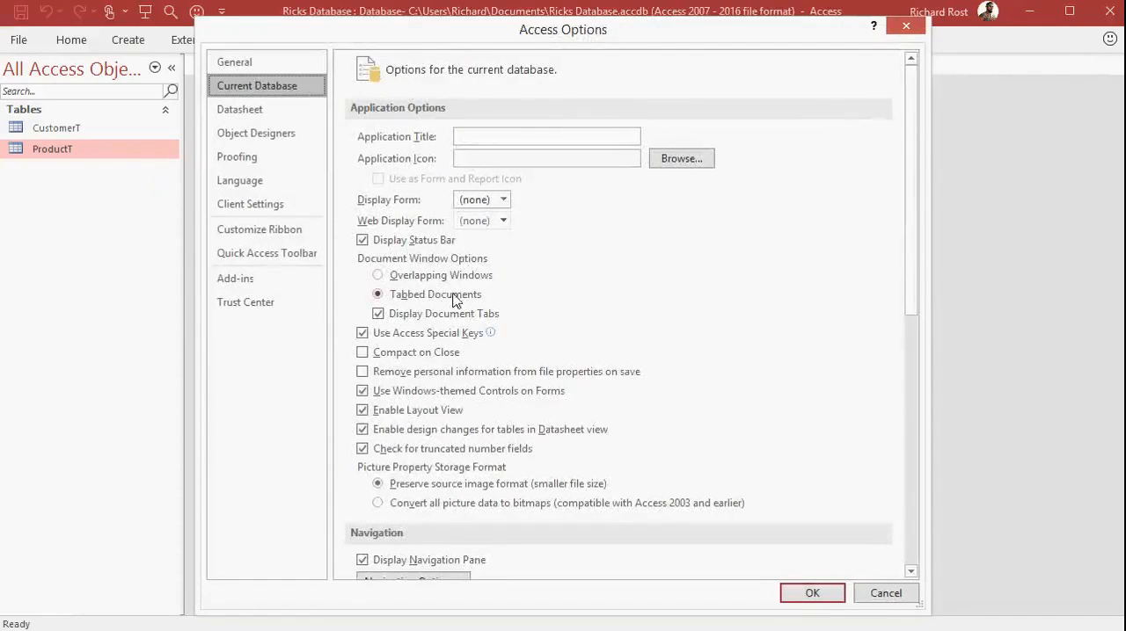
{"action": "left_click", "coordinate": [430, 275]}
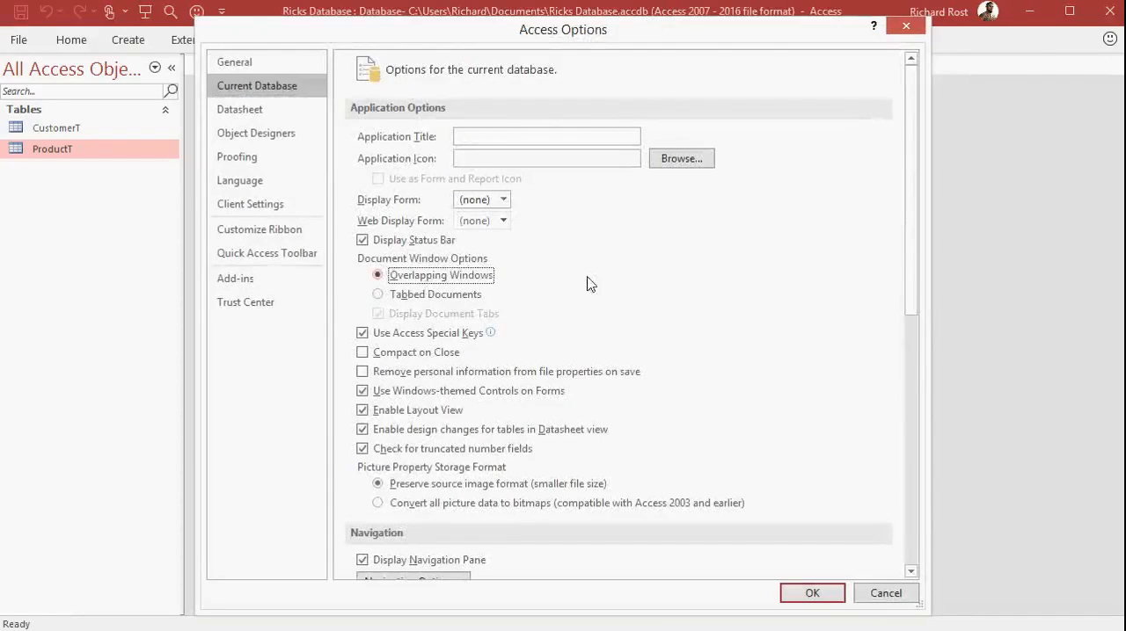
{"action": "left_click", "coordinate": [810, 592]}
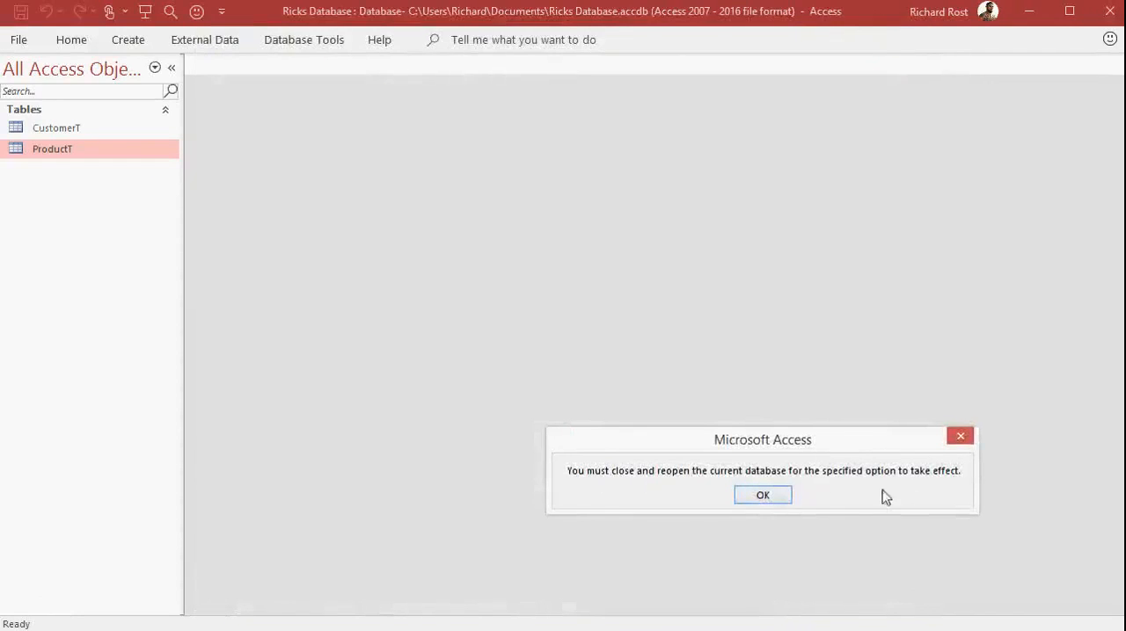
{"action": "left_click", "coordinate": [763, 494]}
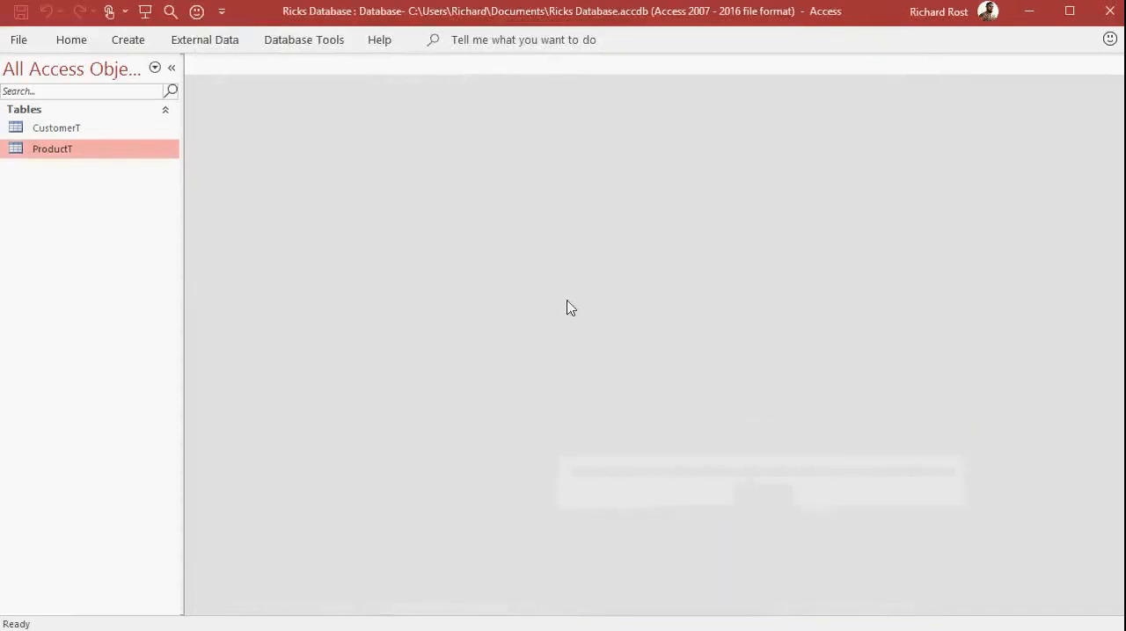
Close and restart Access, reopen Ricks Database.accdb from the recent files, and enable its content.
{"action": "left_click", "coordinate": [1110, 11]}
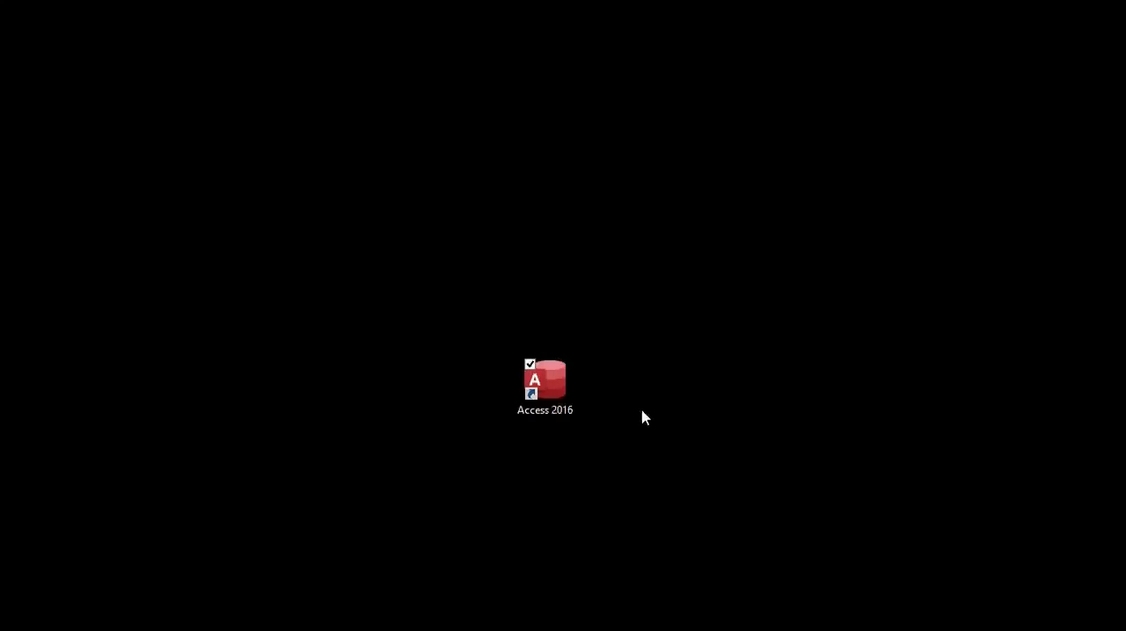
{"action": "double_click", "coordinate": [552, 395]}
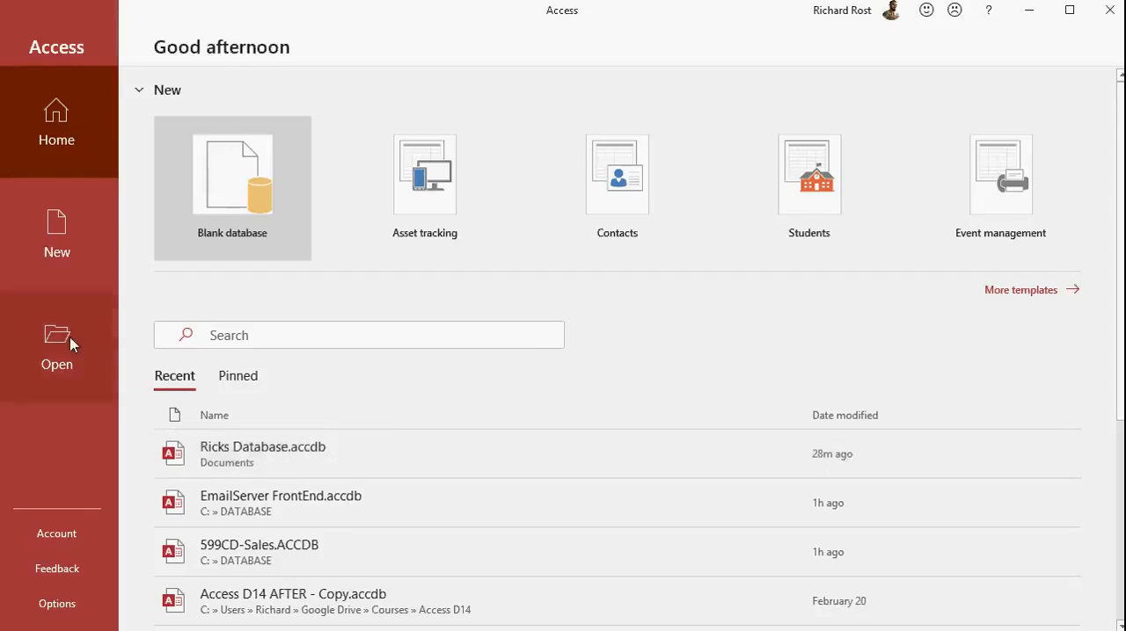
{"action": "left_click", "coordinate": [334, 450]}
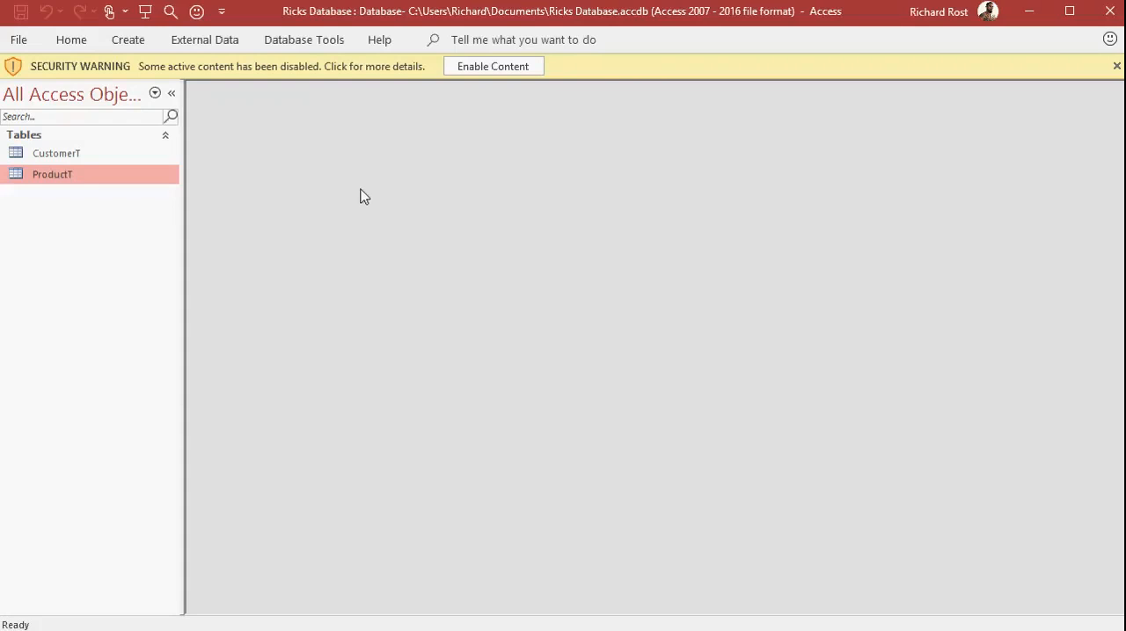
{"action": "left_click", "coordinate": [527, 70]}
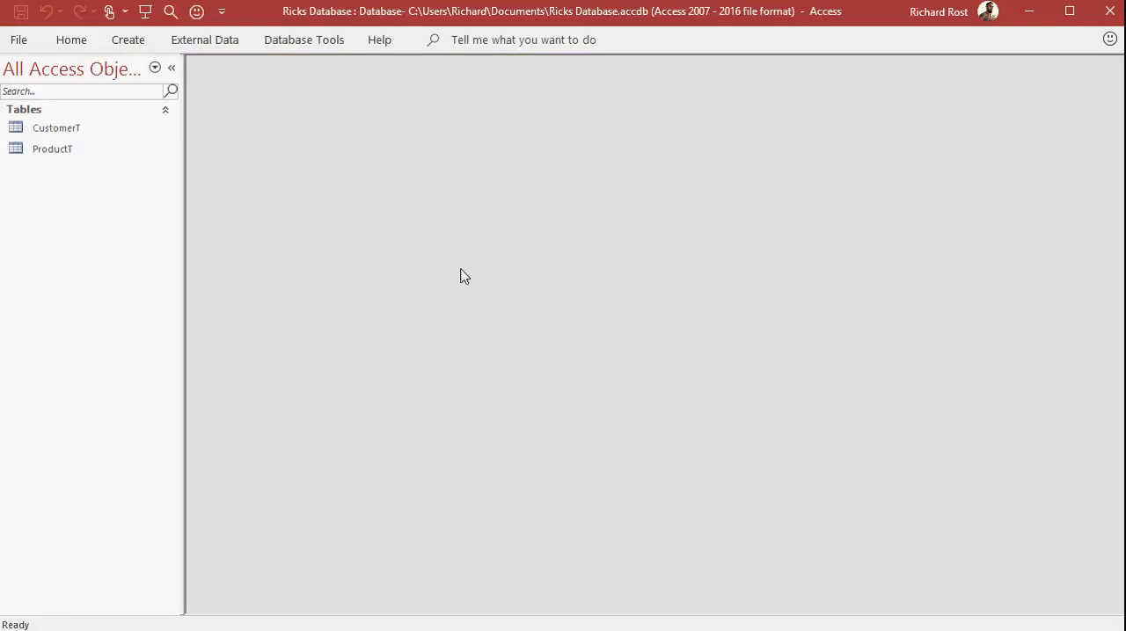
Open the CustomerT table, shrink its window and move it up within the workspace.
{"action": "double_click", "coordinate": [75, 129]}
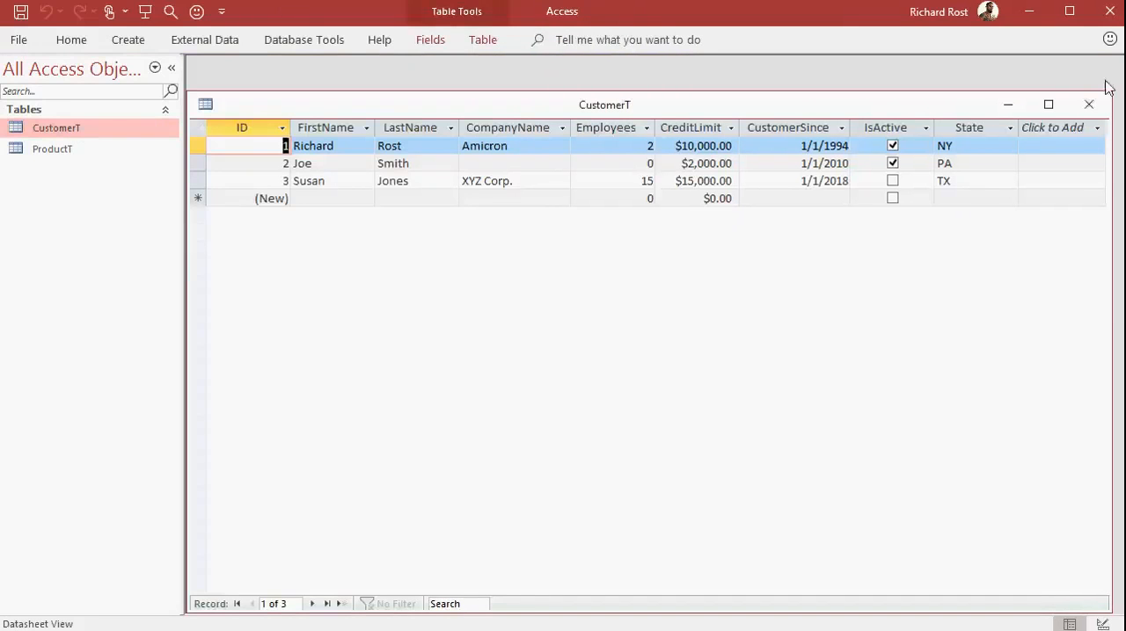
{"action": "left_click_drag", "start_coordinate": [1110, 91], "coordinate": [786, 185]}
{"action": "left_click_drag", "start_coordinate": [526, 197], "coordinate": [549, 106]}
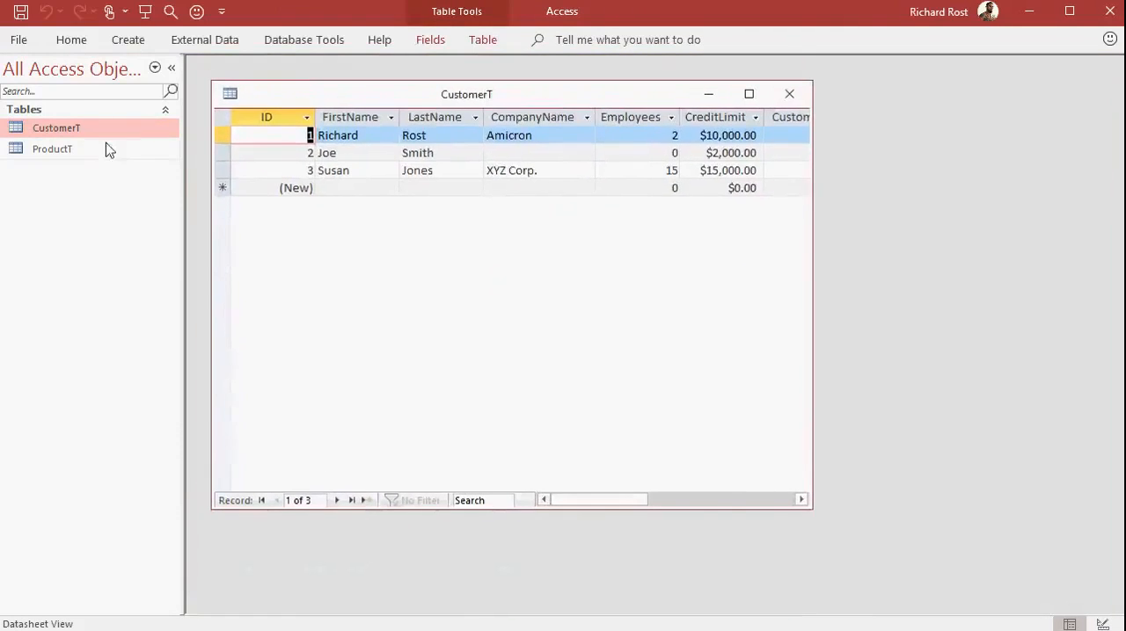
Open ProductT, resize and move its window so it partly overlaps CustomerT, and close both windows.
{"action": "double_click", "coordinate": [91, 154]}
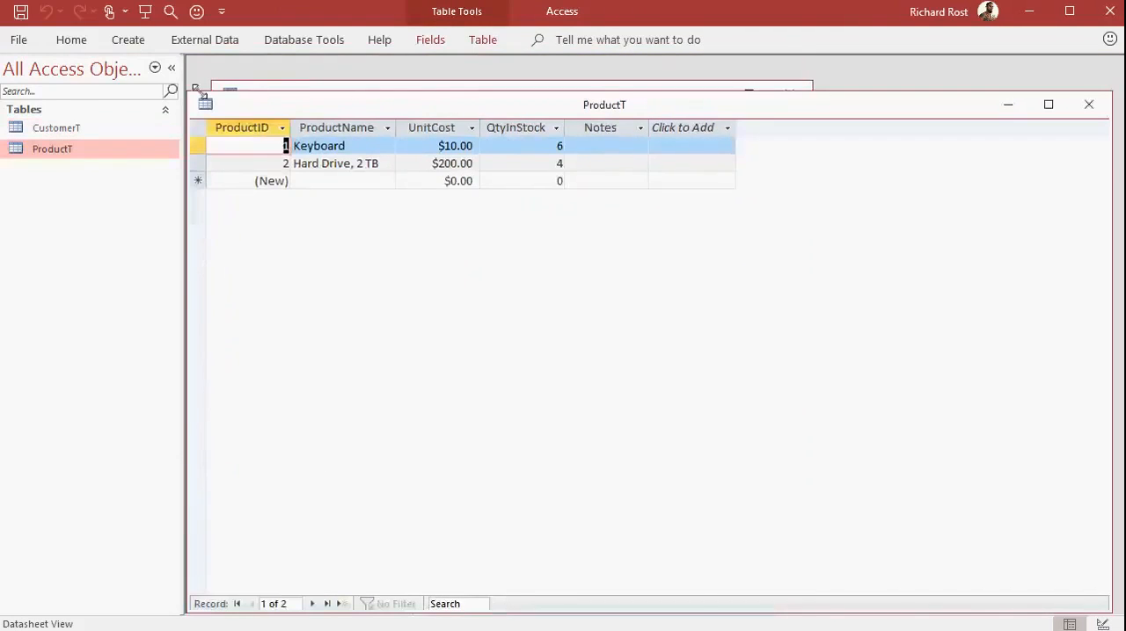
{"action": "left_click_drag", "start_coordinate": [190, 92], "coordinate": [413, 169]}
{"action": "left_click_drag", "start_coordinate": [535, 188], "coordinate": [521, 151]}
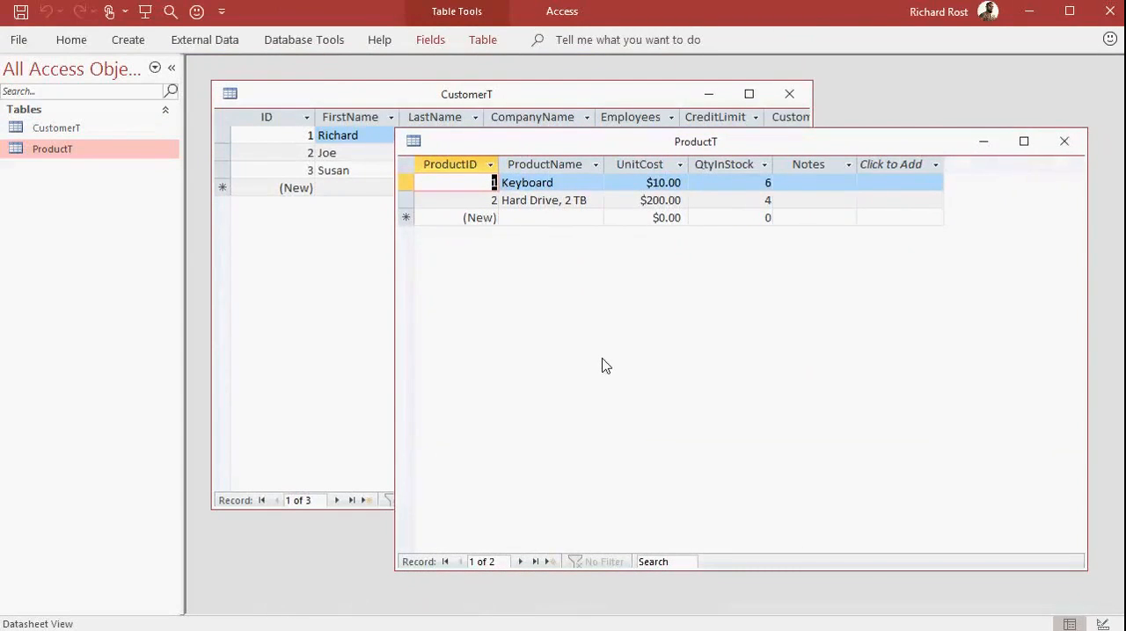
{"action": "left_click", "coordinate": [1064, 141]}
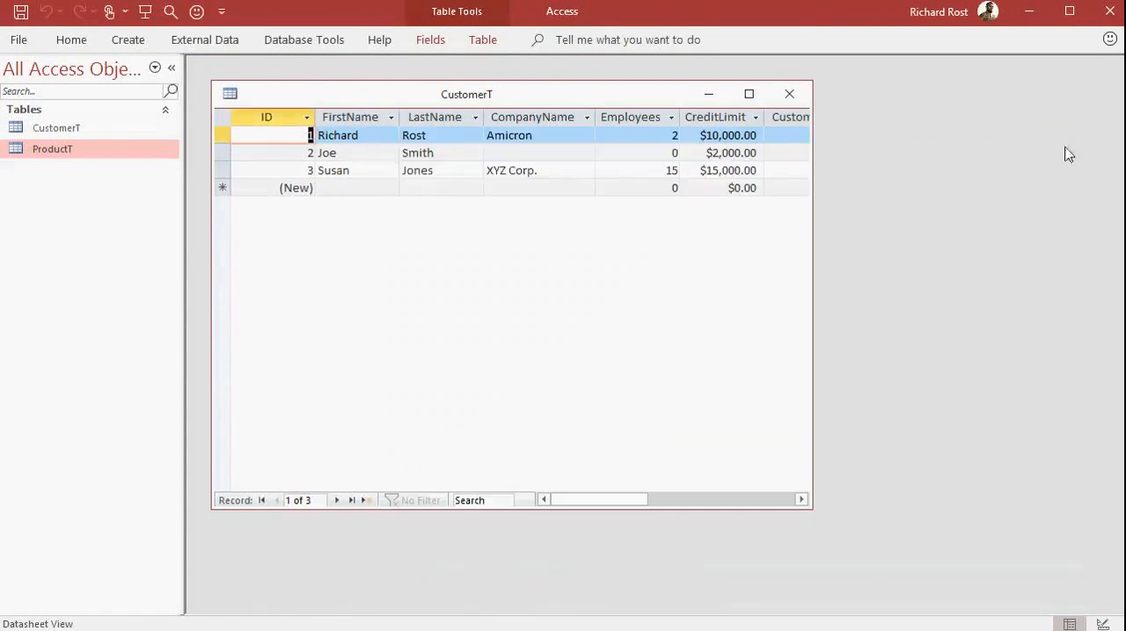
{"action": "left_click", "coordinate": [787, 97]}
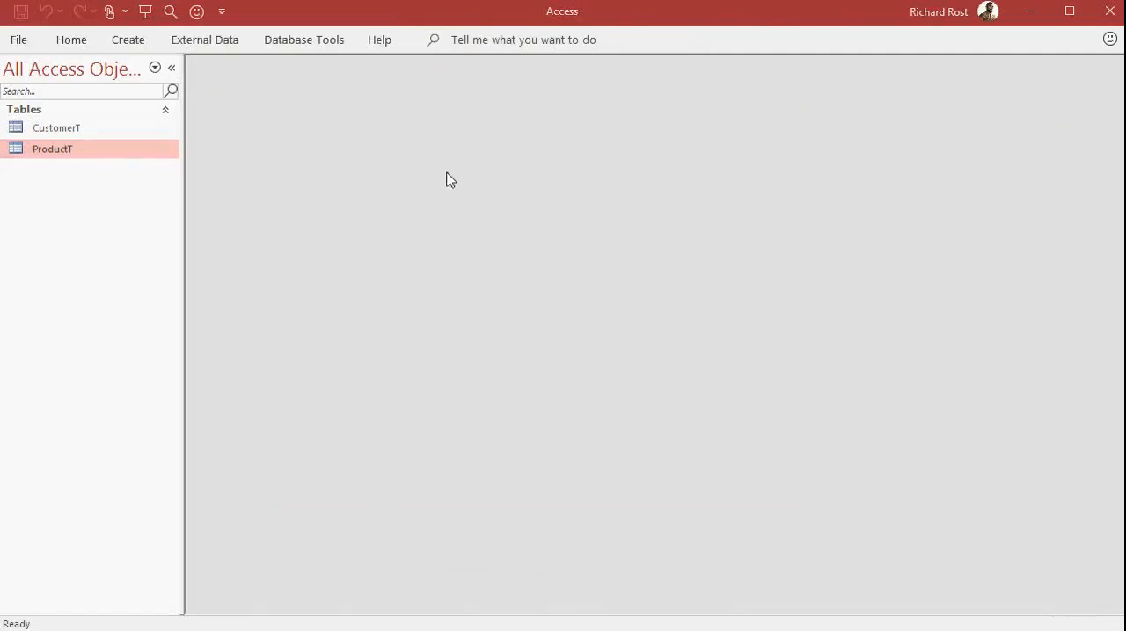
Open the CustomerT table, filter its State column to NY only, and remove the filter.
{"action": "double_click", "coordinate": [58, 132]}
{"action": "left_click_drag", "start_coordinate": [655, 111], "coordinate": [659, 92]}
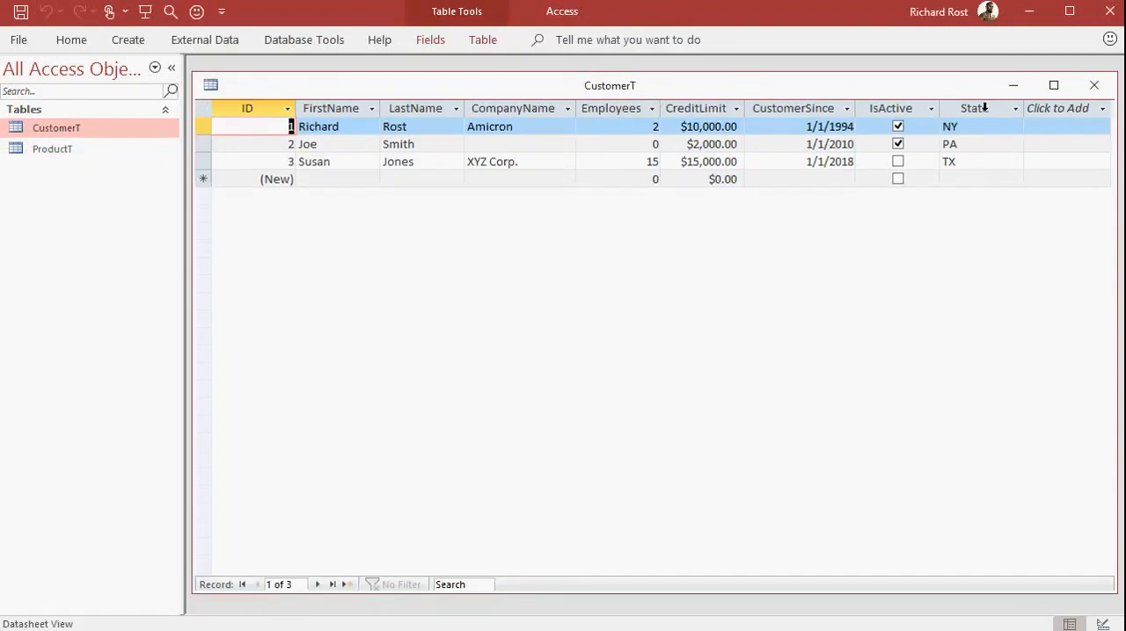
{"action": "left_click", "coordinate": [1017, 109]}
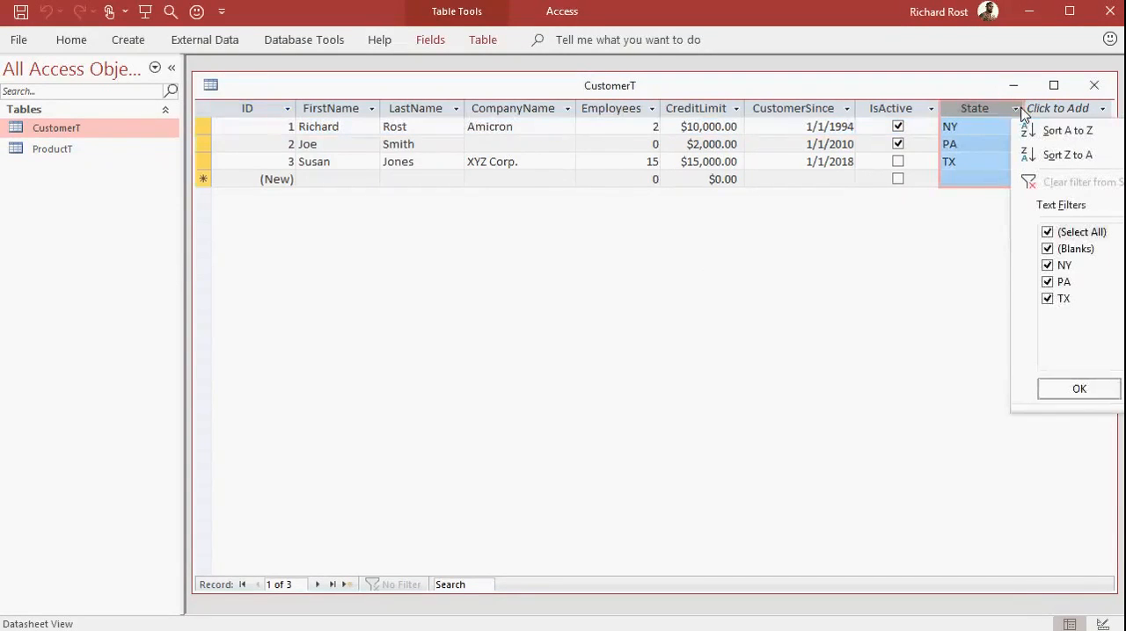
{"action": "left_click", "coordinate": [1052, 232]}
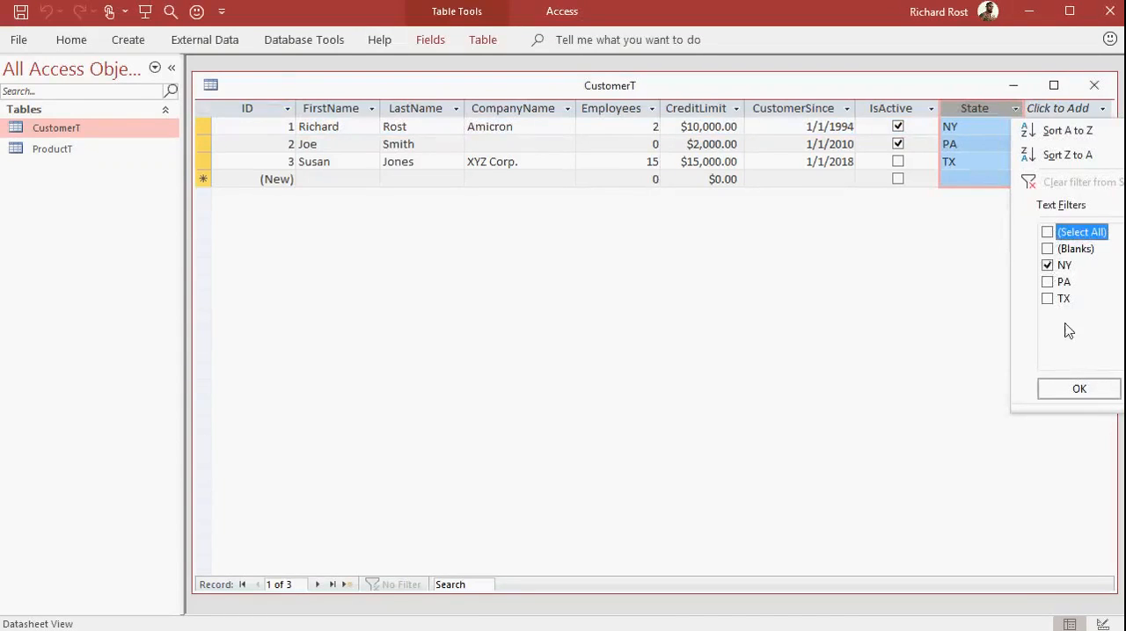
{"action": "left_click", "coordinate": [1076, 389]}
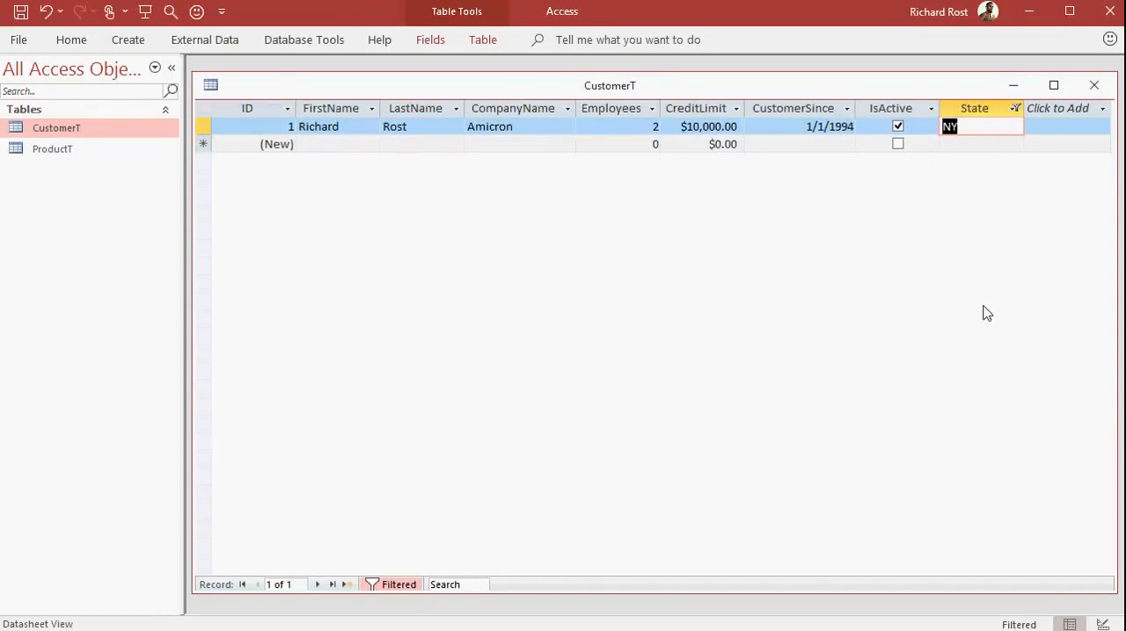
{"action": "left_click", "coordinate": [395, 585]}
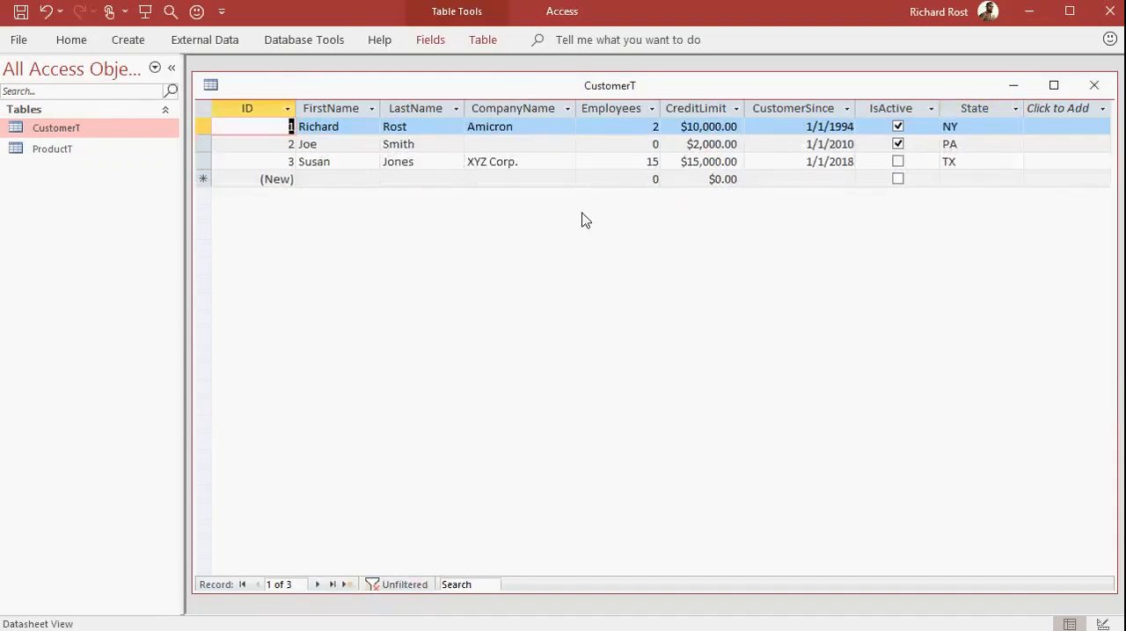
Change the State of the XYZ Corp. customer record to NY and commit the record.
{"action": "left_click", "coordinate": [967, 163]}
{"action": "left_click_drag", "start_coordinate": [971, 164], "coordinate": [921, 162]}
{"action": "type", "text": "NY"}
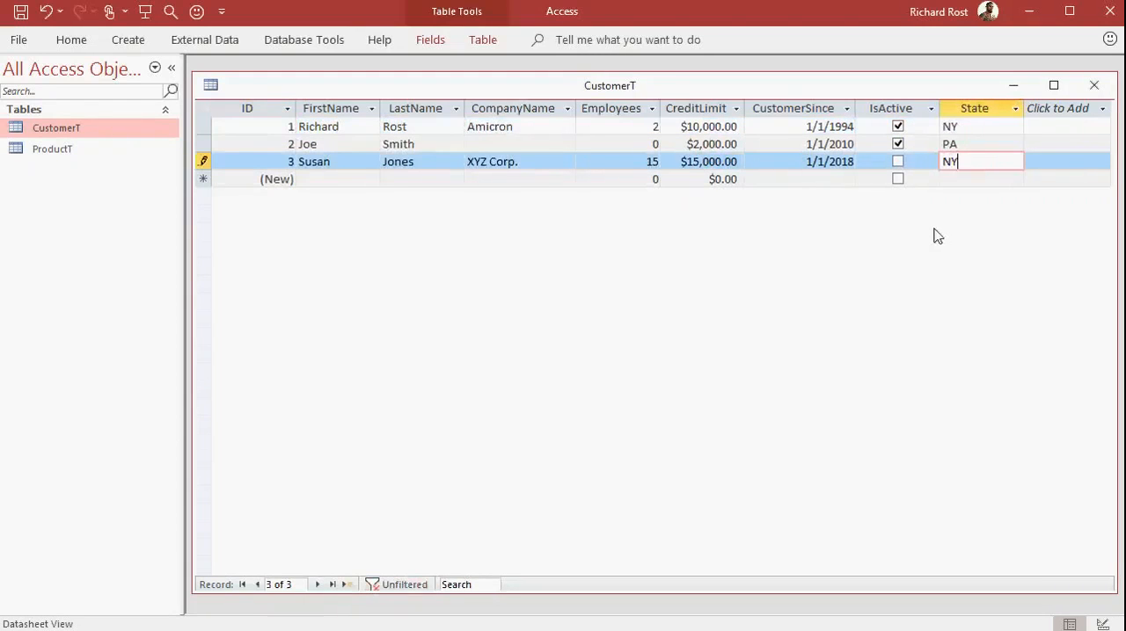
{"action": "left_click", "coordinate": [962, 178]}
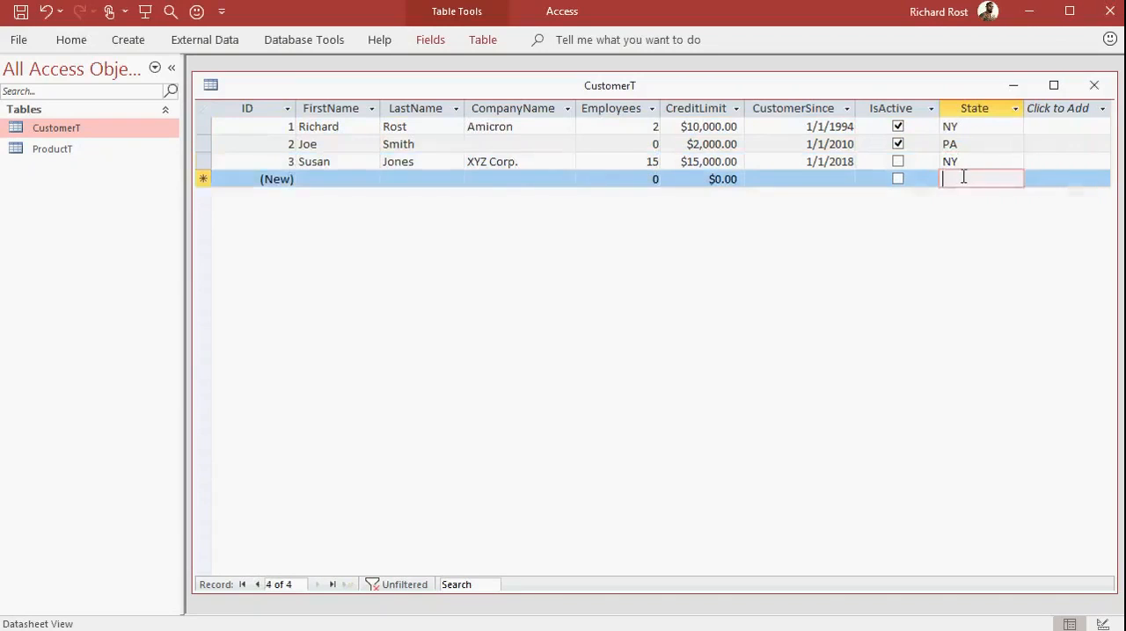
Filter the edited customer records again to State NY only, and turn the filter off.
{"action": "left_click", "coordinate": [1016, 109]}
{"action": "left_click", "coordinate": [1047, 233]}
{"action": "left_click", "coordinate": [1046, 282]}
{"action": "left_click", "coordinate": [1046, 283]}
{"action": "left_click", "coordinate": [1046, 266]}
{"action": "left_click", "coordinate": [1079, 389]}
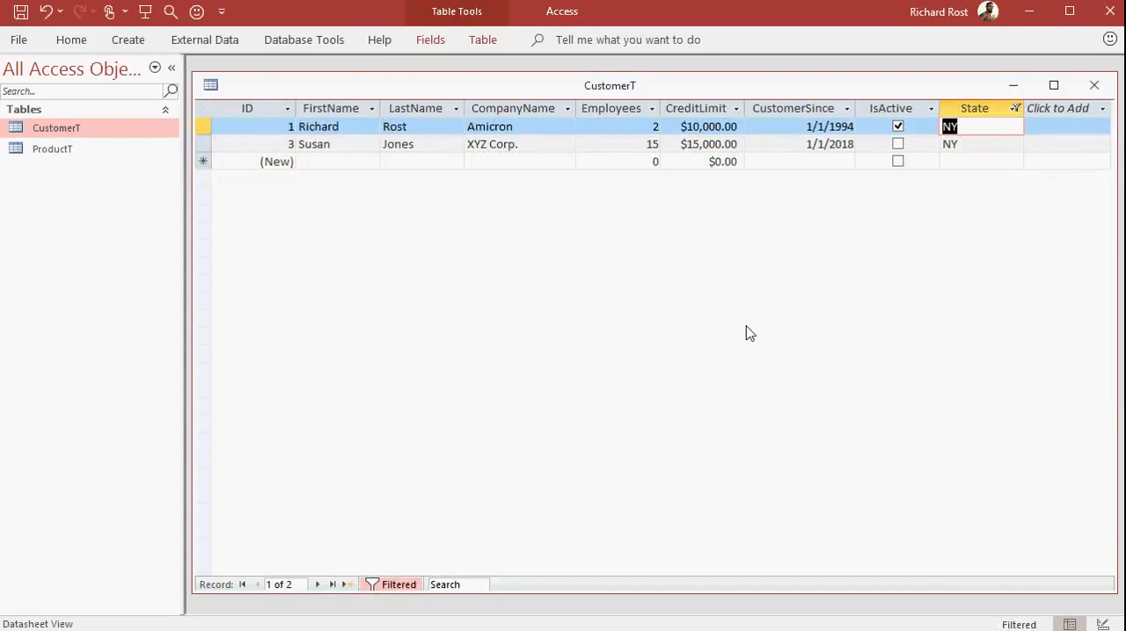
{"action": "left_click", "coordinate": [387, 584]}
{"action": "left_click", "coordinate": [961, 230]}
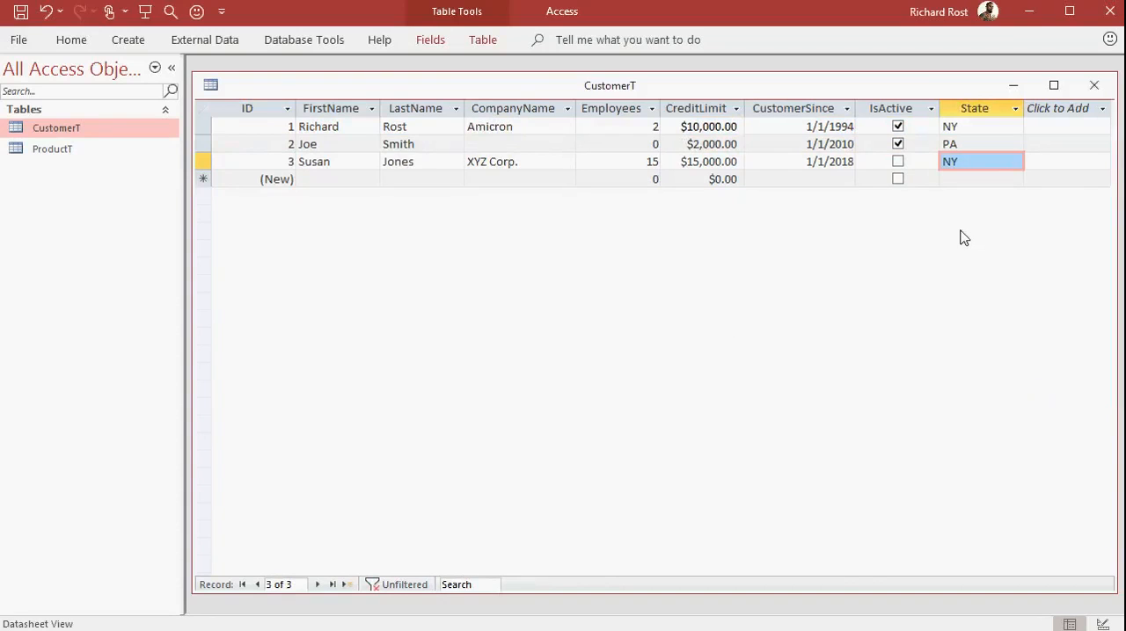
Filter the customer records to a CreditLimit greater than or equal to 10,000, and turn the filter off.
{"action": "left_click", "coordinate": [736, 109]}
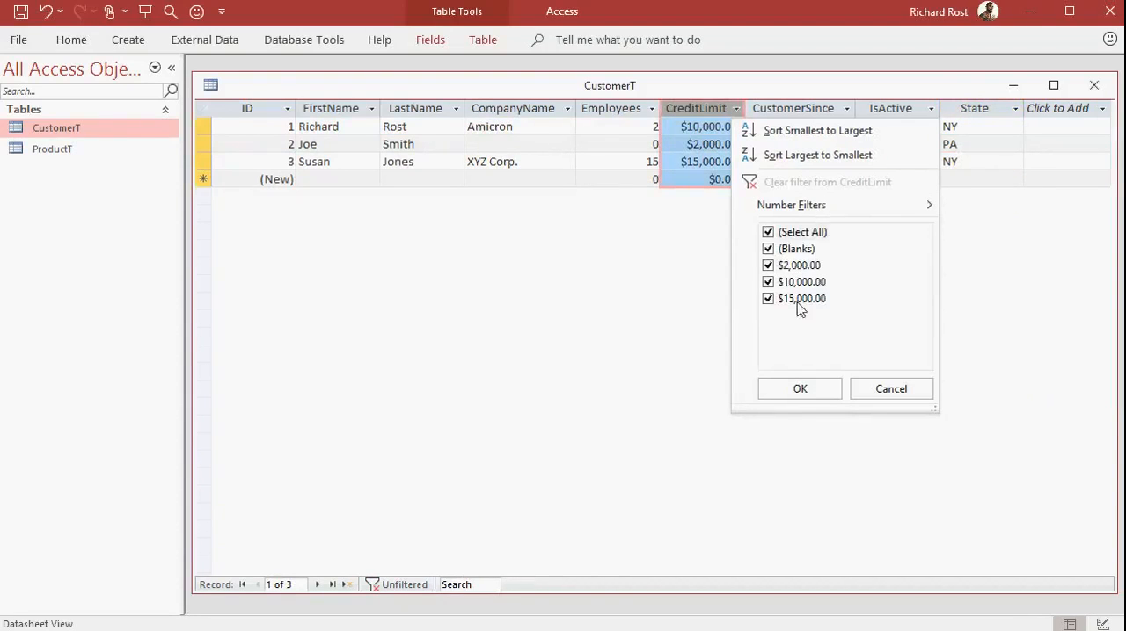
{"action": "mouse_move", "coordinate": [820, 205]}
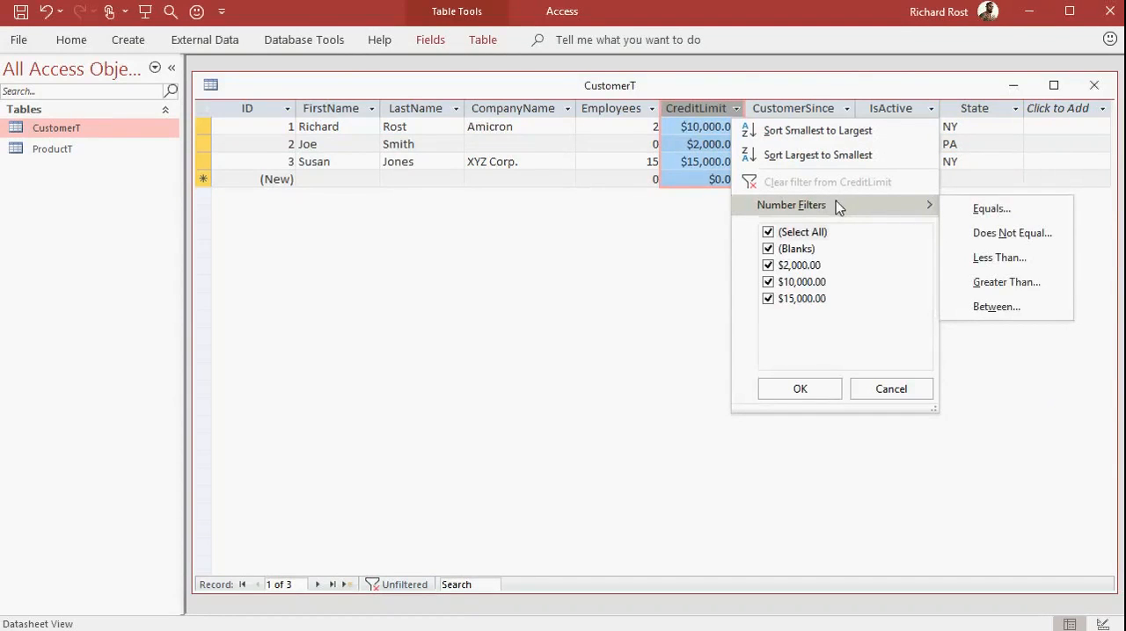
{"action": "left_click", "coordinate": [1009, 289]}
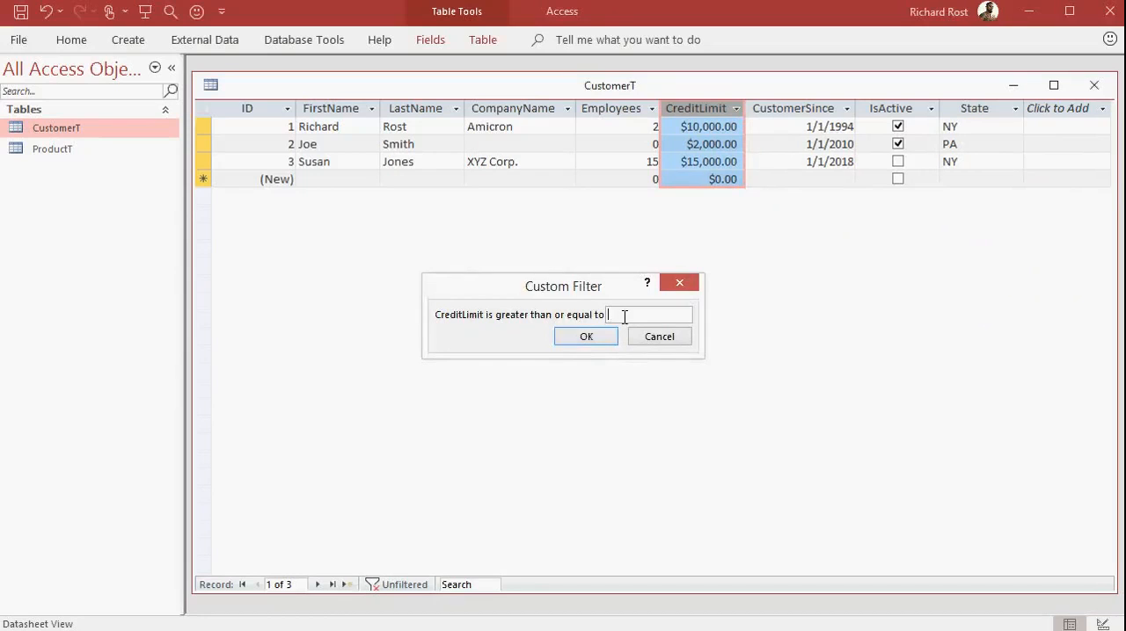
{"action": "type", "text": "10,000"}
{"action": "key", "text": "Return"}
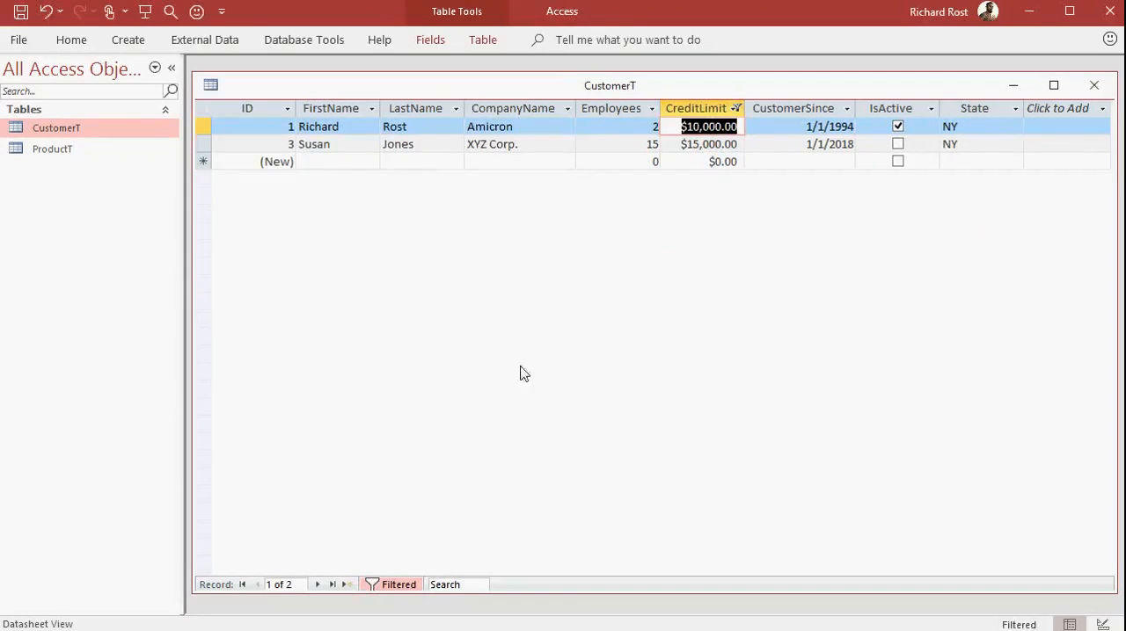
{"action": "left_click", "coordinate": [387, 585]}
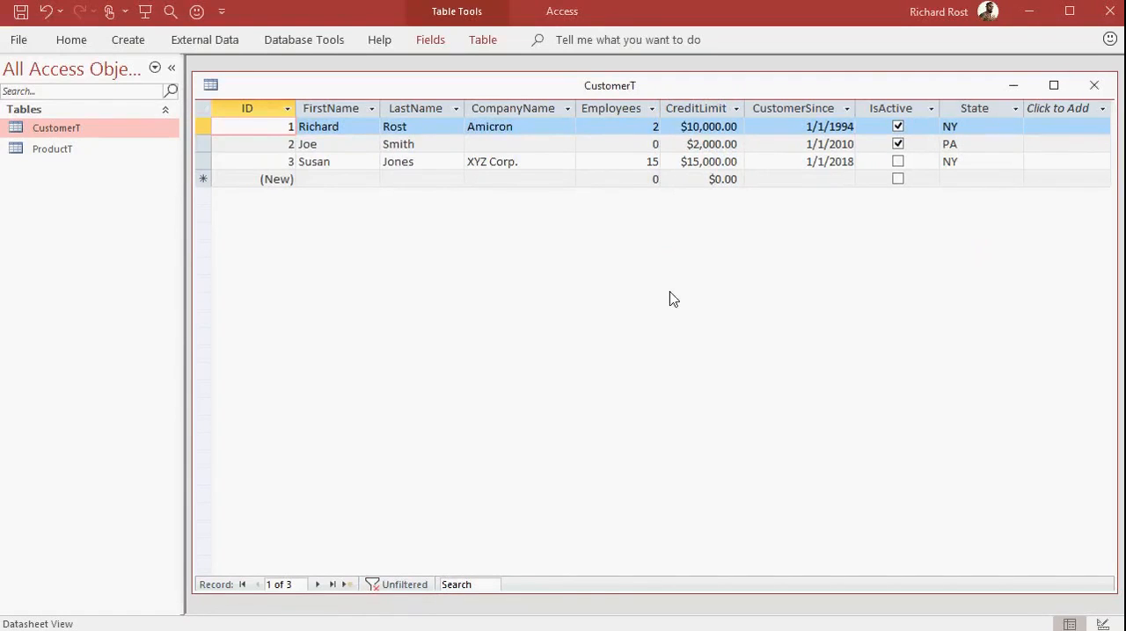
Filter the customer records to State NY only.
{"action": "left_click", "coordinate": [1016, 108]}
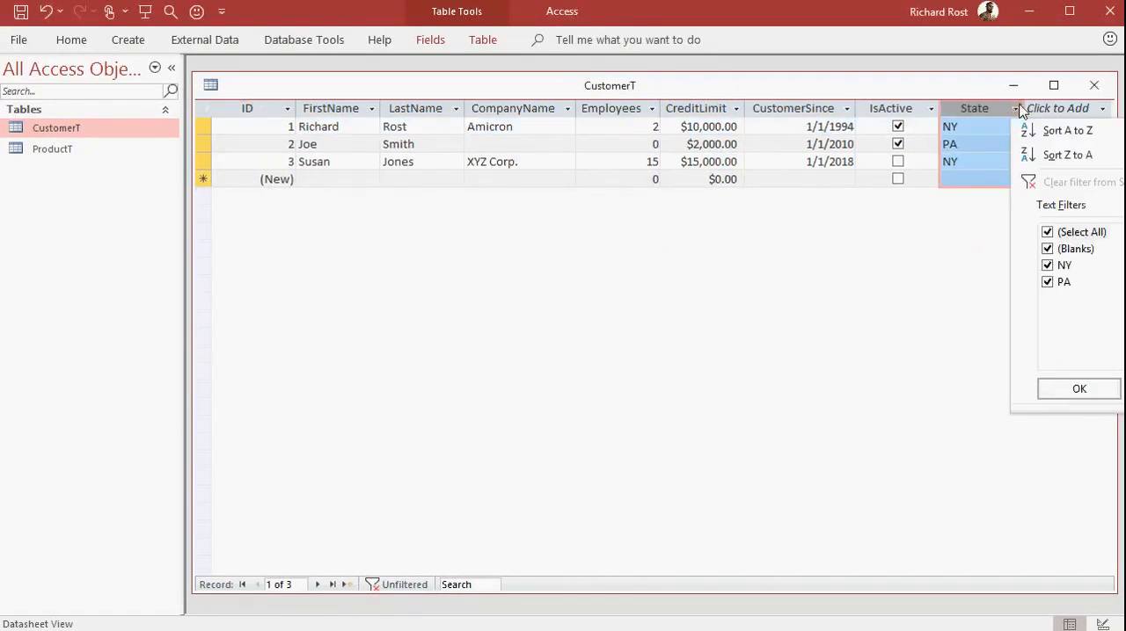
{"action": "left_click", "coordinate": [1047, 232]}
{"action": "left_click", "coordinate": [1047, 265]}
{"action": "left_click", "coordinate": [1079, 388]}
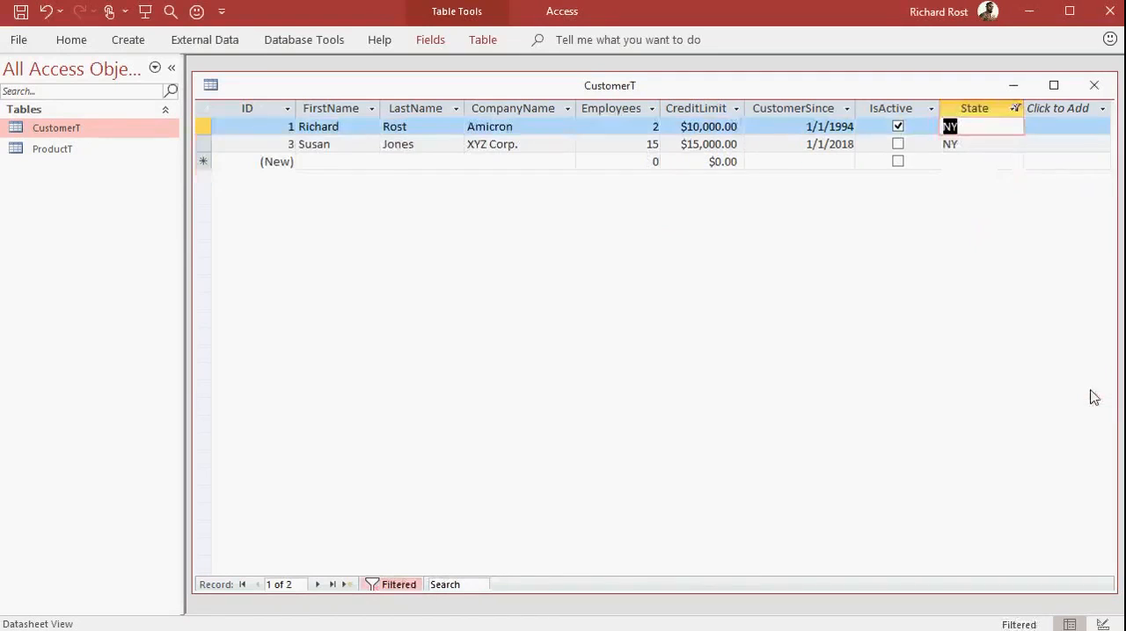
Add a second filter limiting CreditLimit to values greater than or equal to 10,000.
{"action": "left_click", "coordinate": [735, 111]}
{"action": "left_click", "coordinate": [737, 111]}
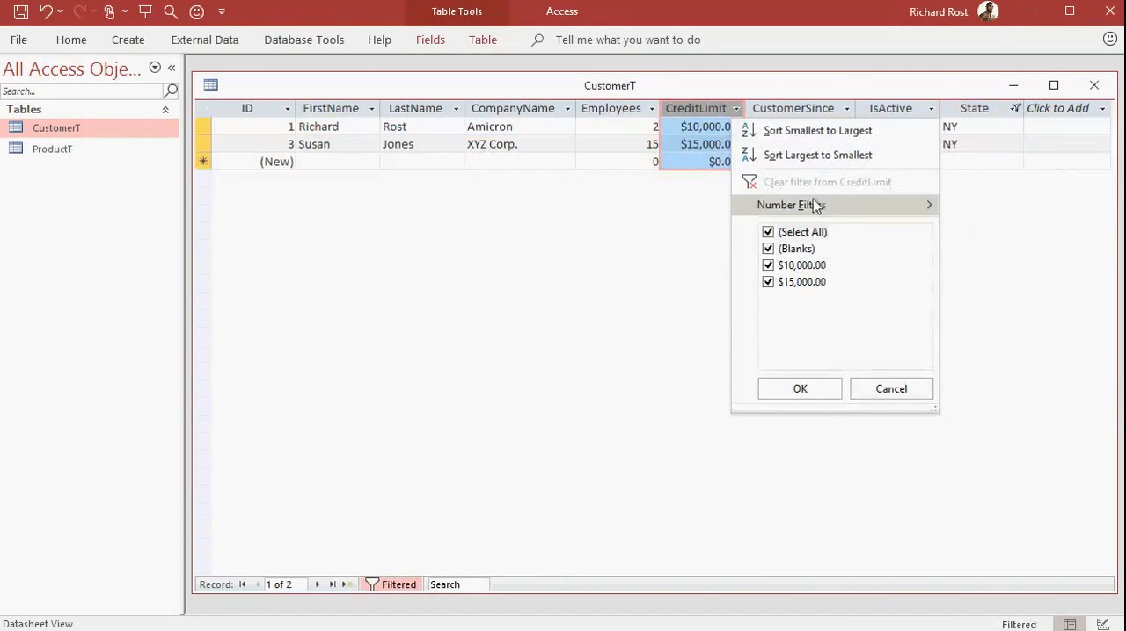
{"action": "left_click", "coordinate": [1005, 283]}
{"action": "type", "text": "10,000"}
{"action": "key", "text": "Return"}
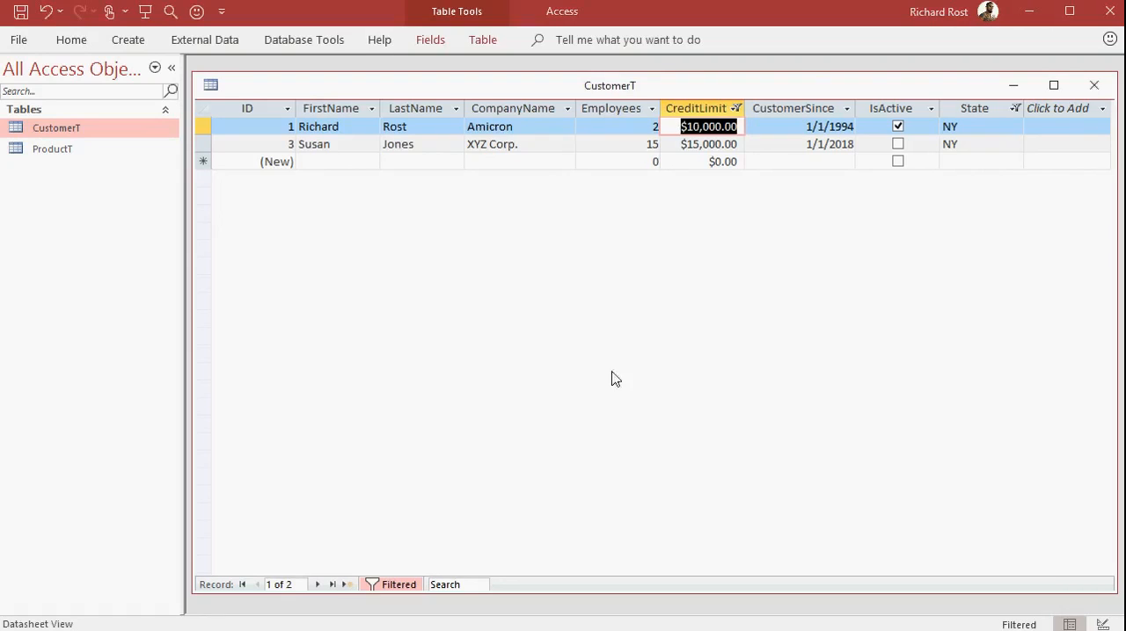
Turn off the combined filters and close CustomerT, saving its design changes.
{"action": "left_click", "coordinate": [398, 585]}
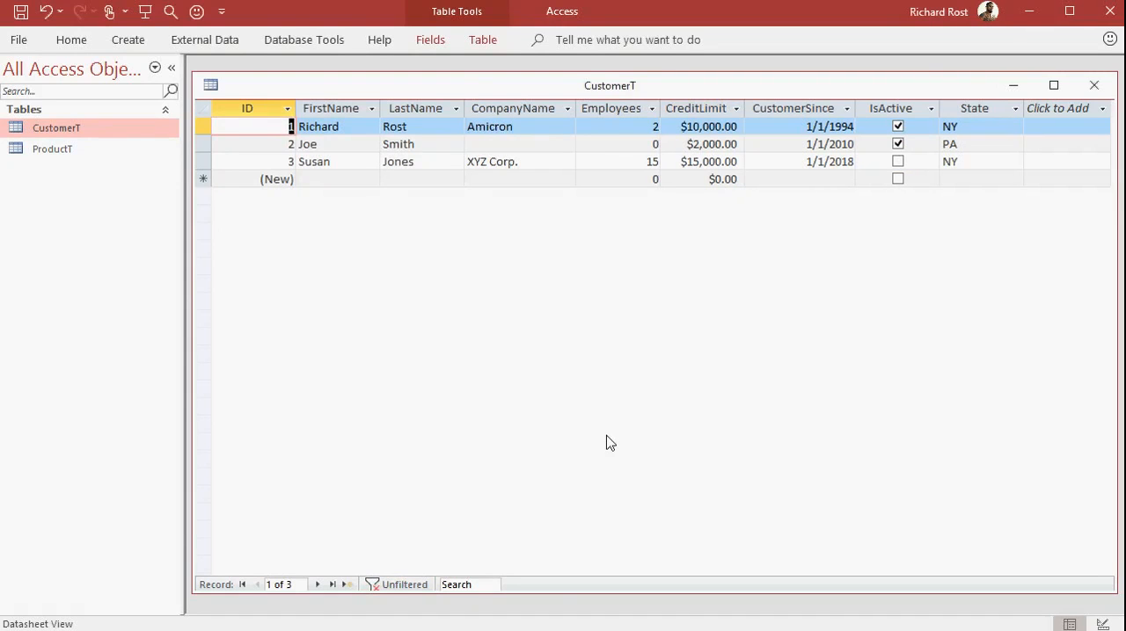
{"action": "left_click", "coordinate": [1092, 86]}
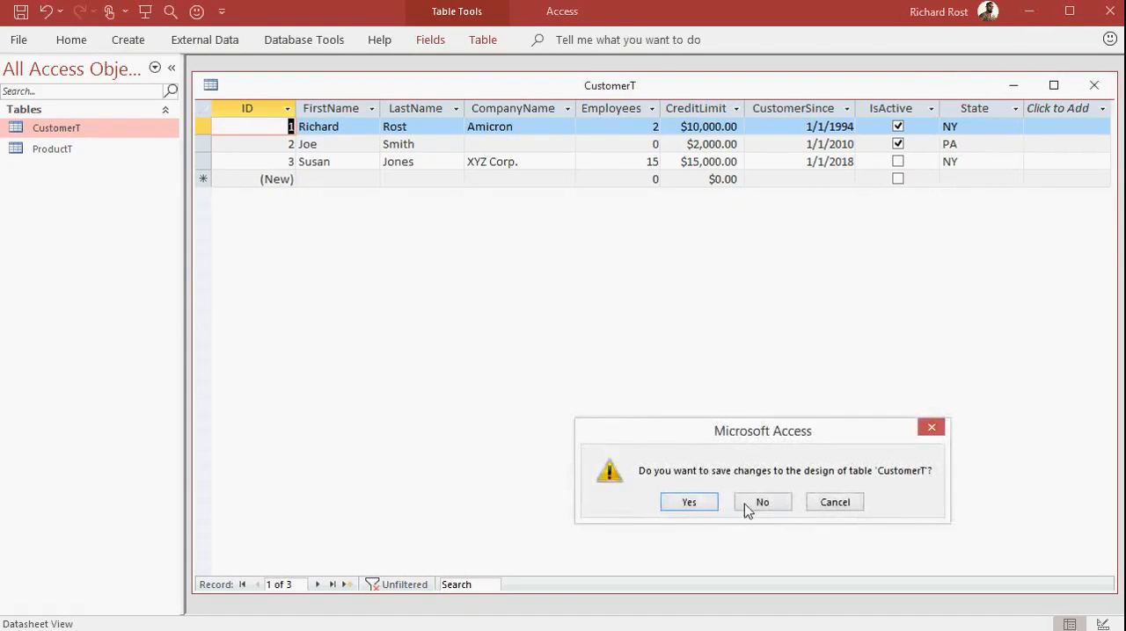
{"action": "left_click", "coordinate": [690, 503]}
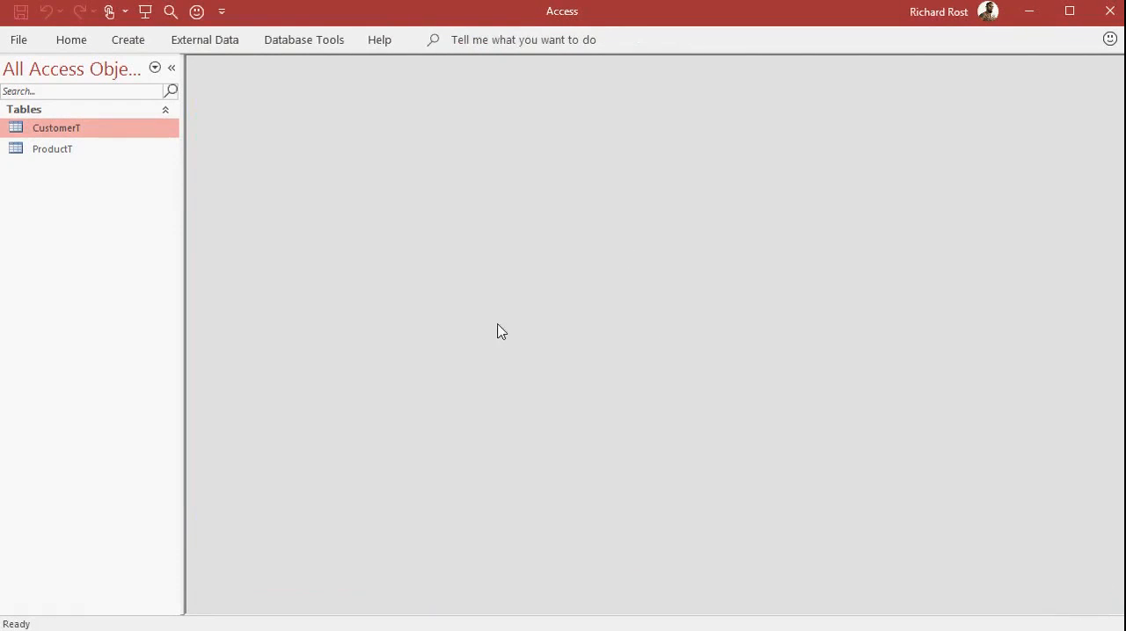
Create a query in Design view based on CustomerT, and enlarge the table's field list to show every field.
{"action": "left_click", "coordinate": [132, 42]}
{"action": "left_click", "coordinate": [275, 104]}
{"action": "left_click_drag", "start_coordinate": [567, 427], "coordinate": [616, 106]}
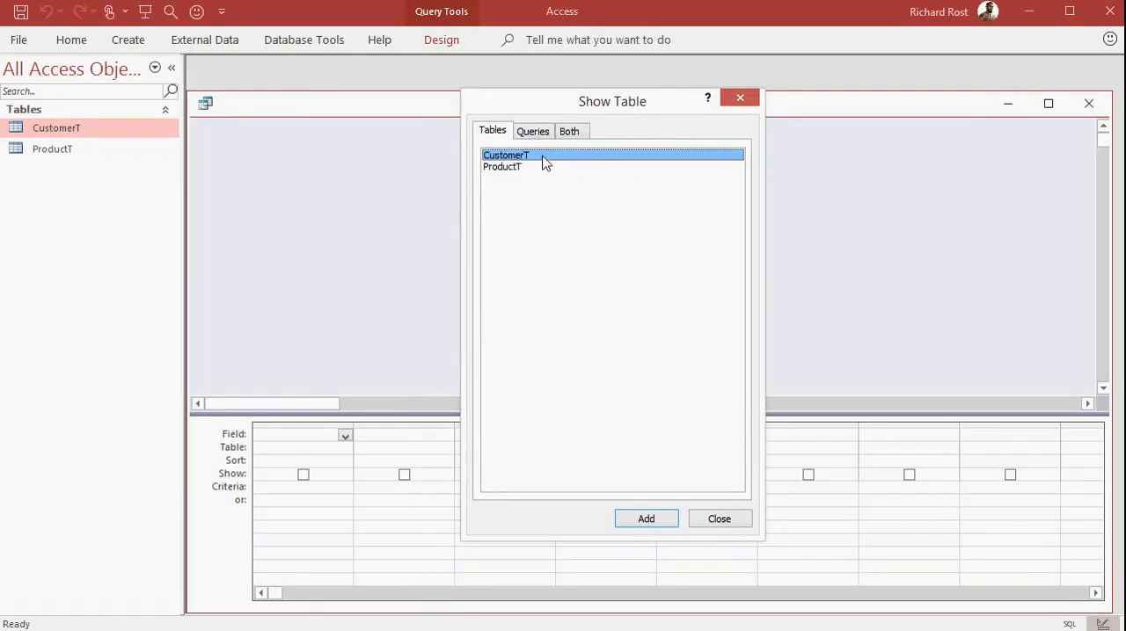
{"action": "left_click", "coordinate": [647, 522]}
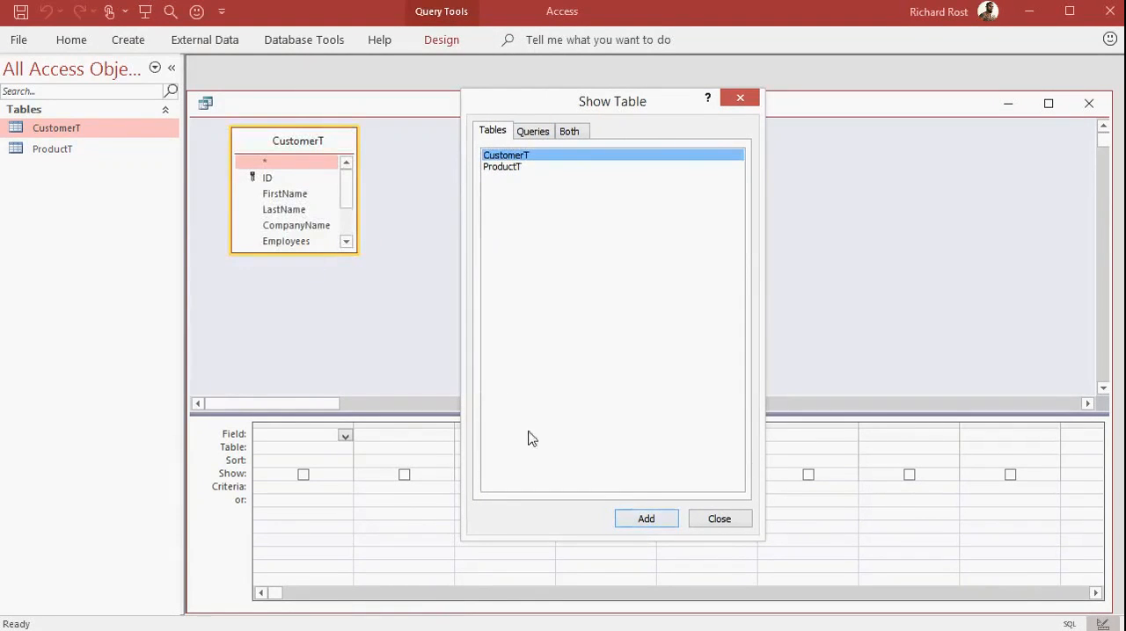
{"action": "left_click", "coordinate": [740, 524]}
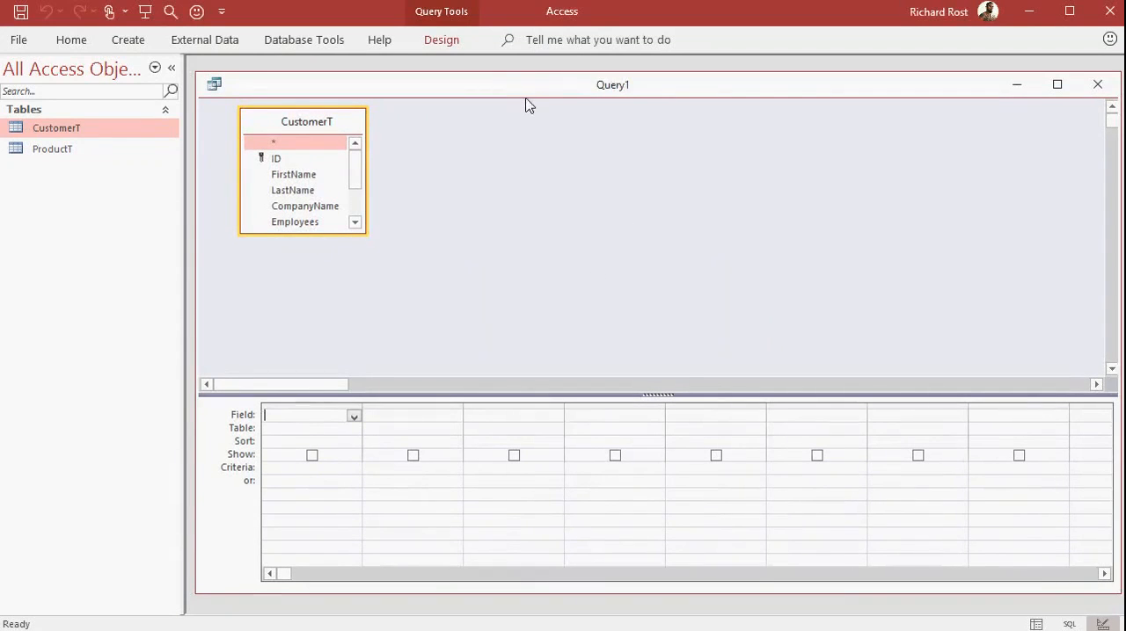
{"action": "left_click_drag", "start_coordinate": [526, 87], "coordinate": [526, 88]}
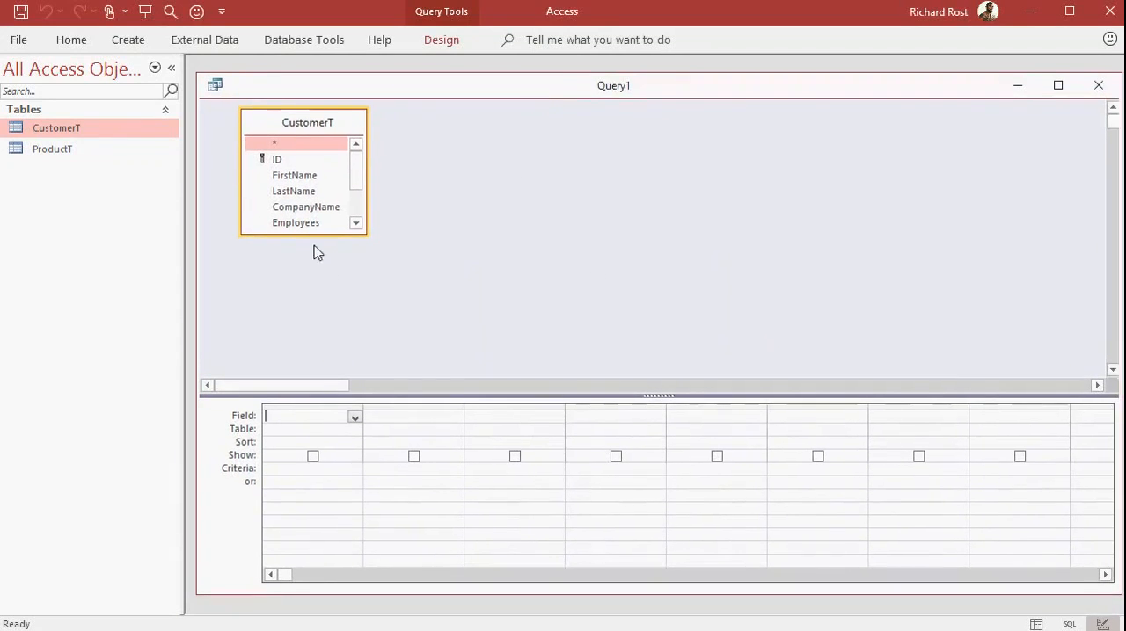
{"action": "left_click_drag", "start_coordinate": [317, 234], "coordinate": [322, 335]}
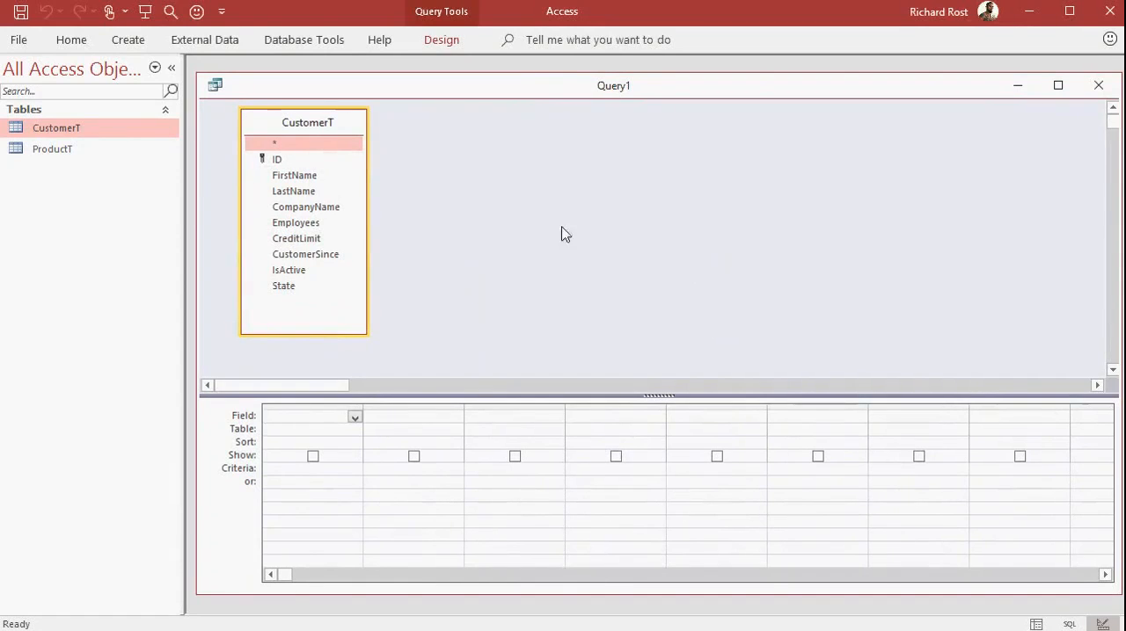
Add the ID field to the first column of the query grid, and delete that column.
{"action": "left_click", "coordinate": [292, 166]}
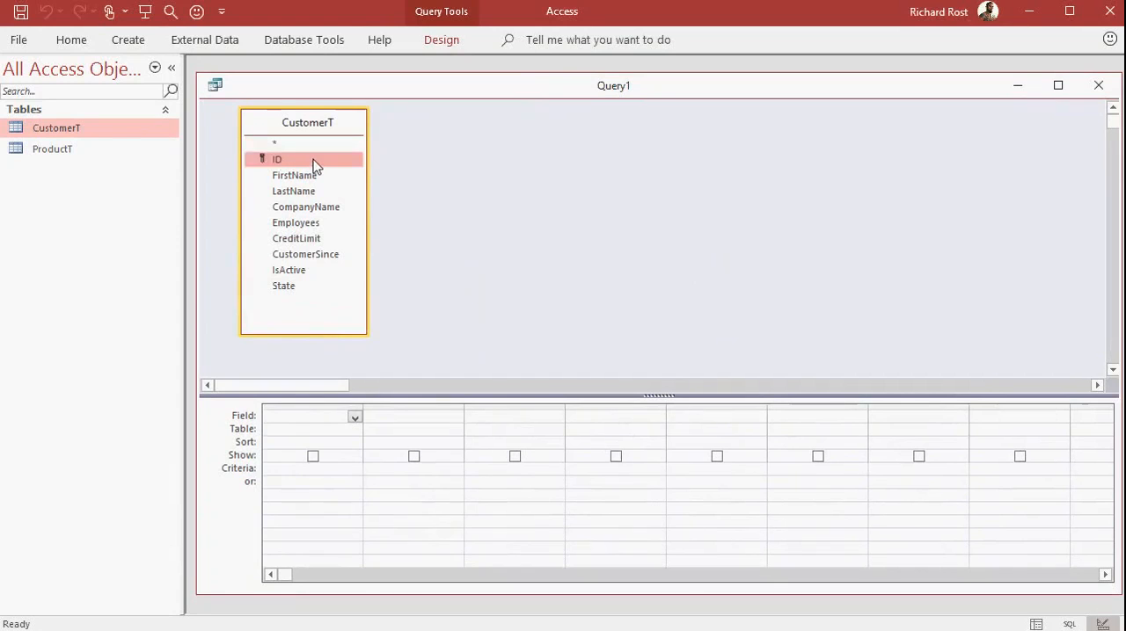
{"action": "left_click_drag", "start_coordinate": [299, 158], "coordinate": [312, 430]}
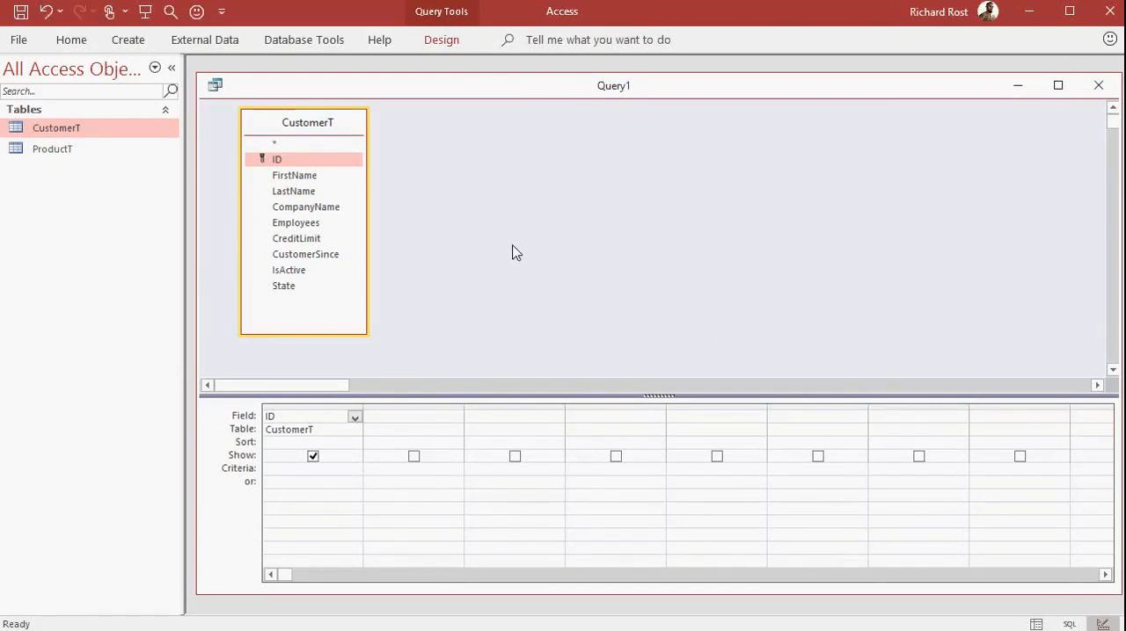
{"action": "left_click", "coordinate": [312, 407]}
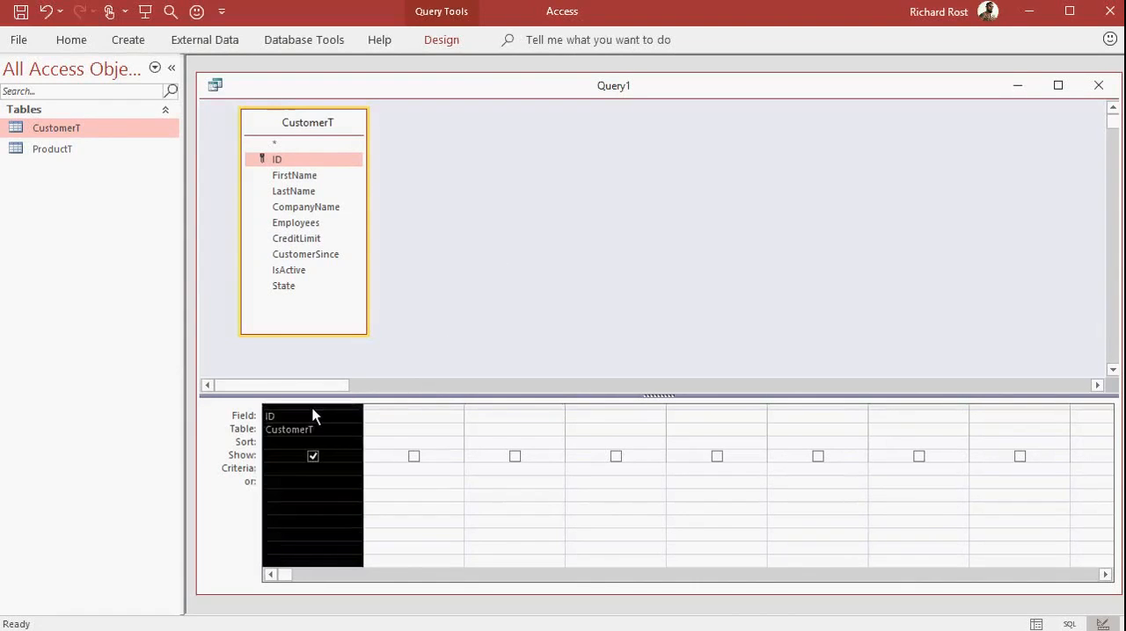
{"action": "key", "text": "Delete"}
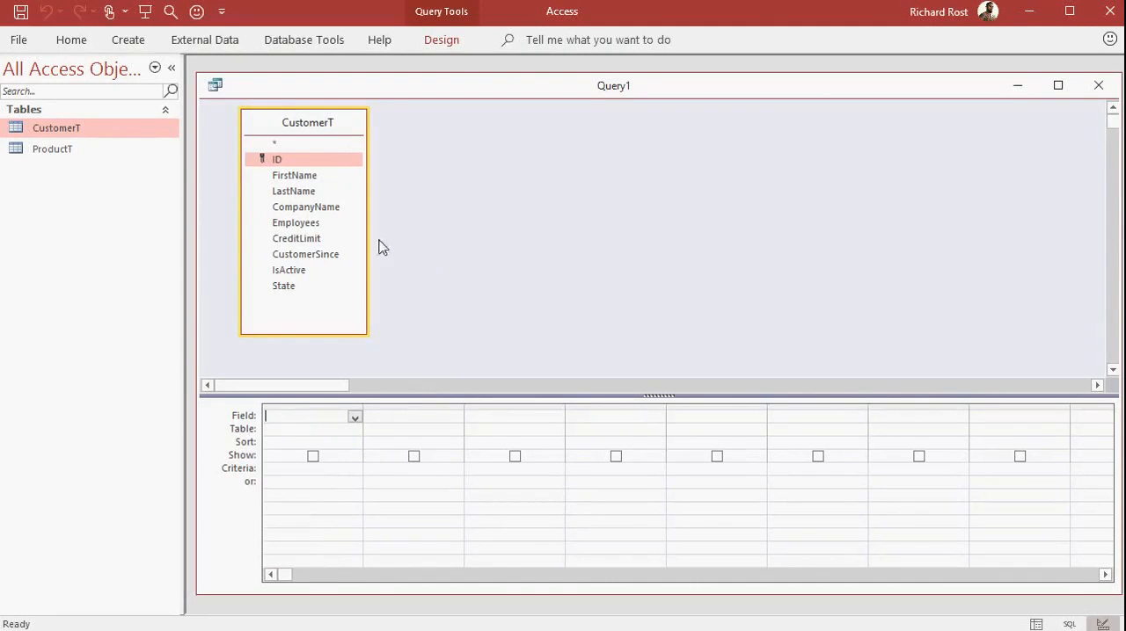
Add the FirstName, LastName, CreditLimit and State fields from CustomerT to the query grid.
{"action": "left_click", "coordinate": [310, 176]}
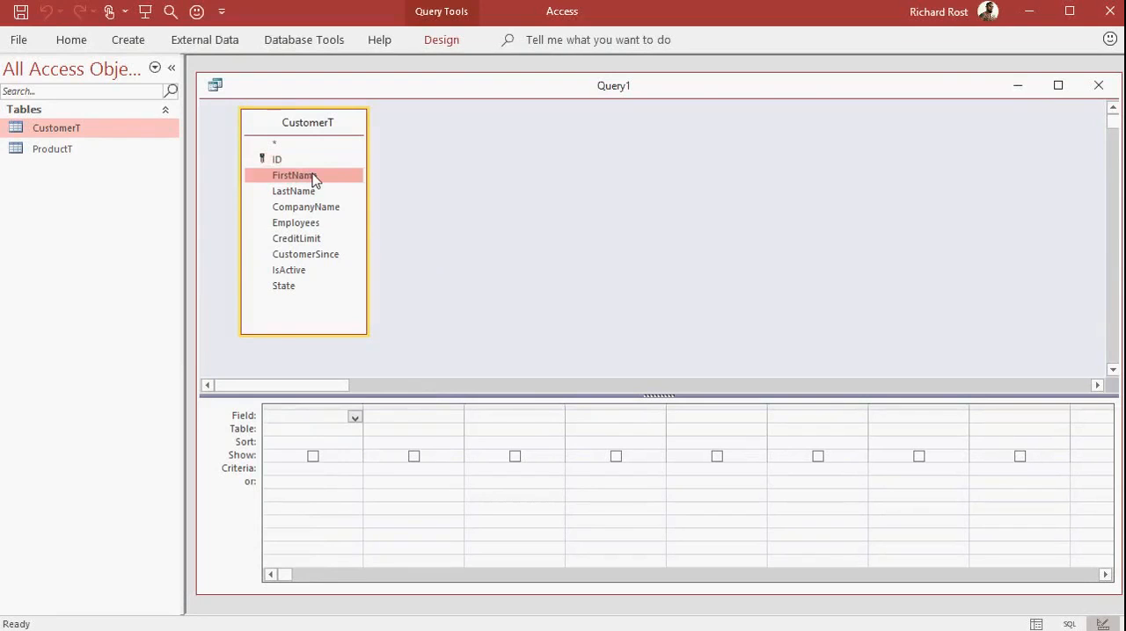
{"action": "double_click", "coordinate": [314, 178]}
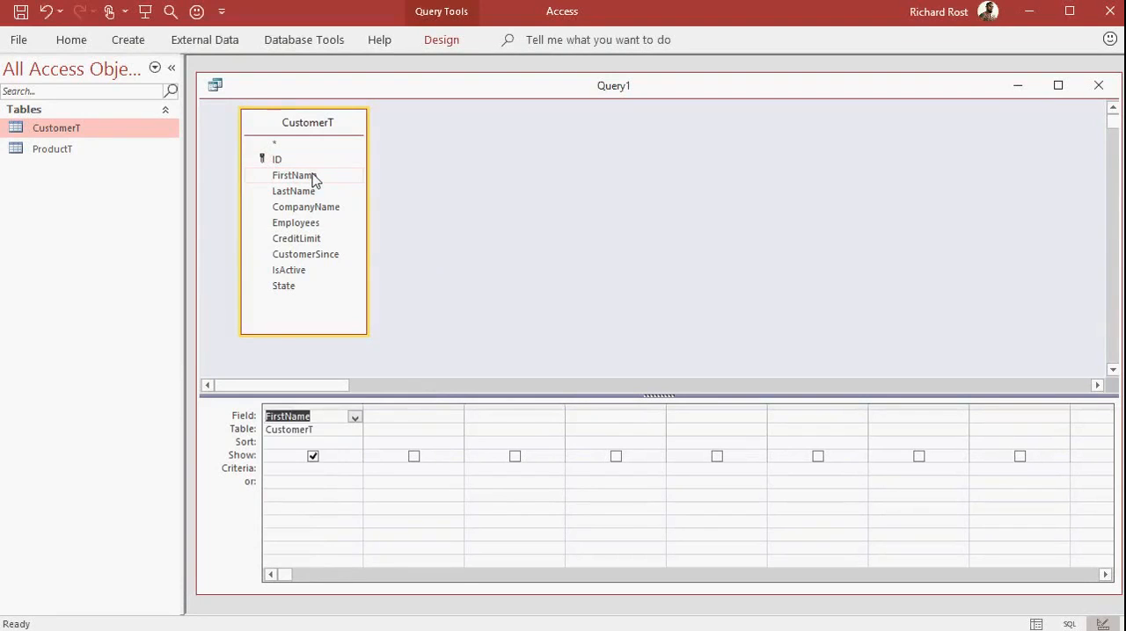
{"action": "double_click", "coordinate": [318, 190]}
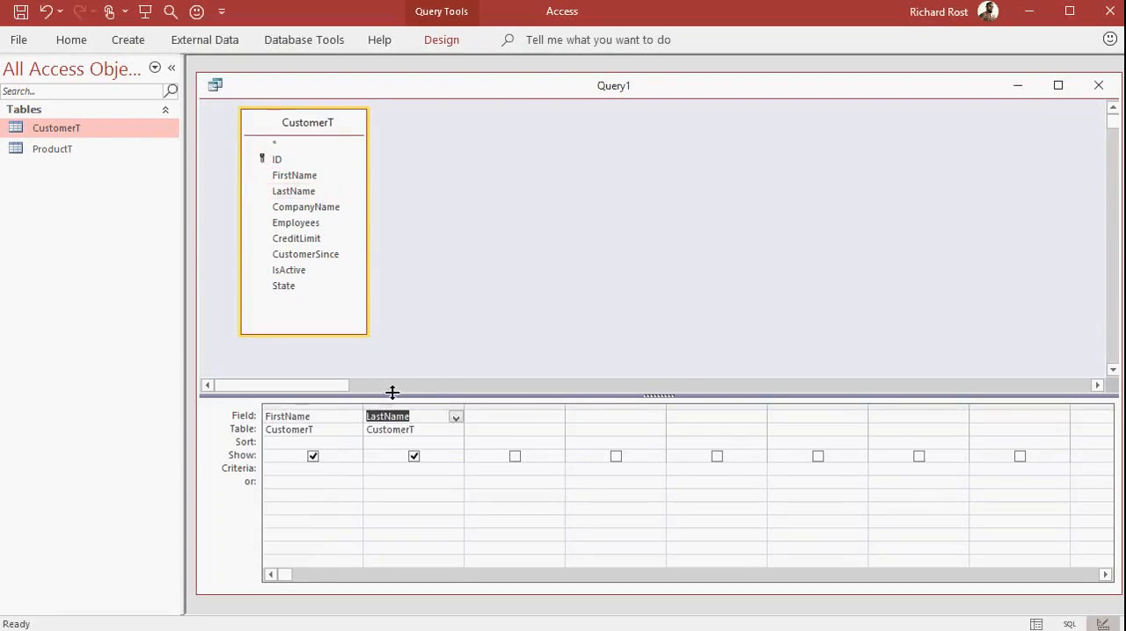
{"action": "left_click", "coordinate": [458, 420]}
{"action": "left_click", "coordinate": [458, 420]}
{"action": "double_click", "coordinate": [314, 239]}
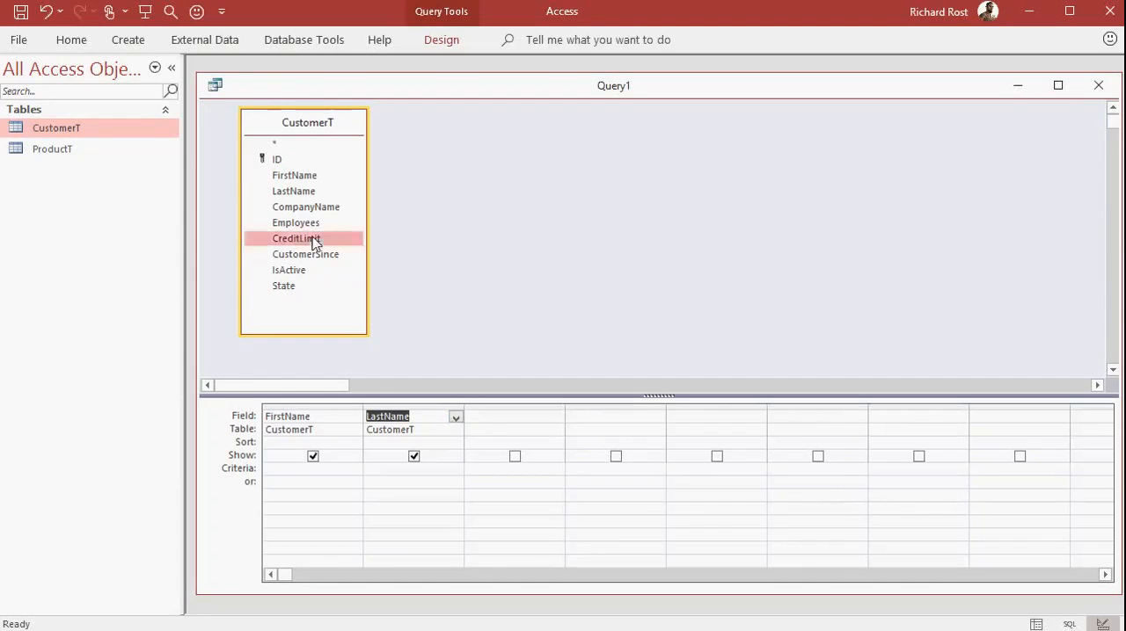
{"action": "double_click", "coordinate": [311, 287]}
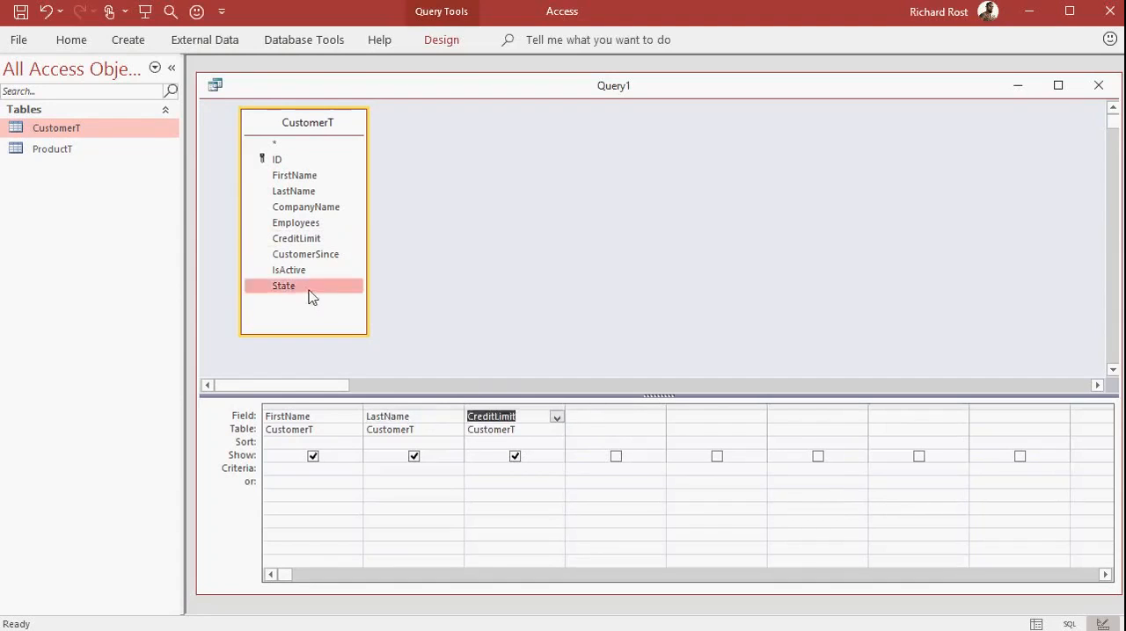
{"action": "left_click", "coordinate": [677, 238]}
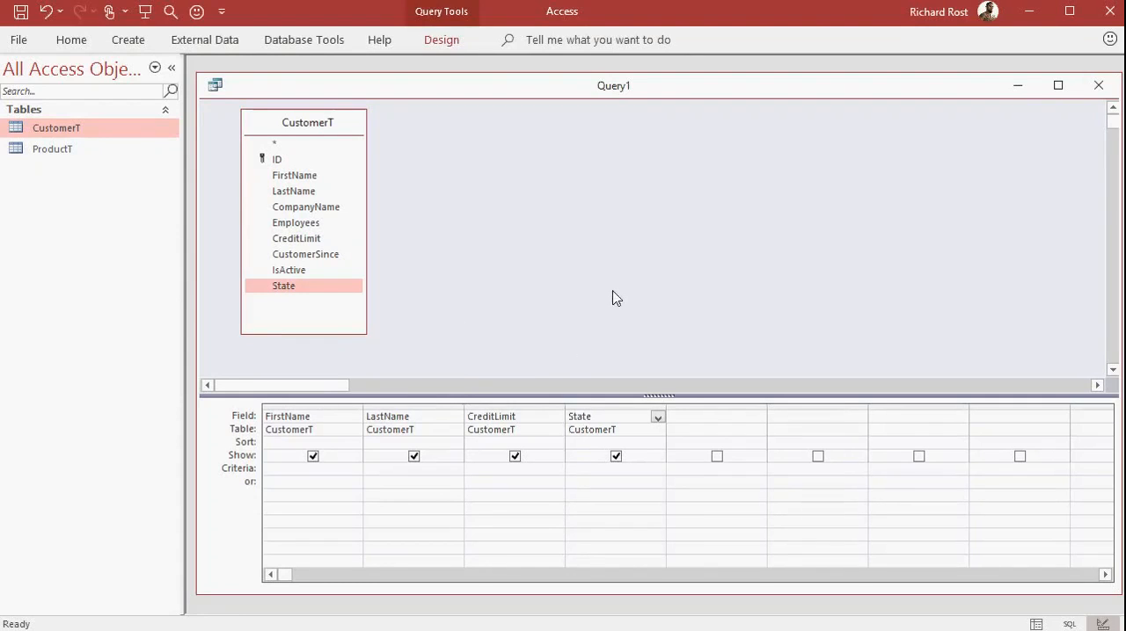
{"action": "key", "text": "F6"}
Run the query to view its records, and return to Design view.
{"action": "left_click", "coordinate": [448, 44]}
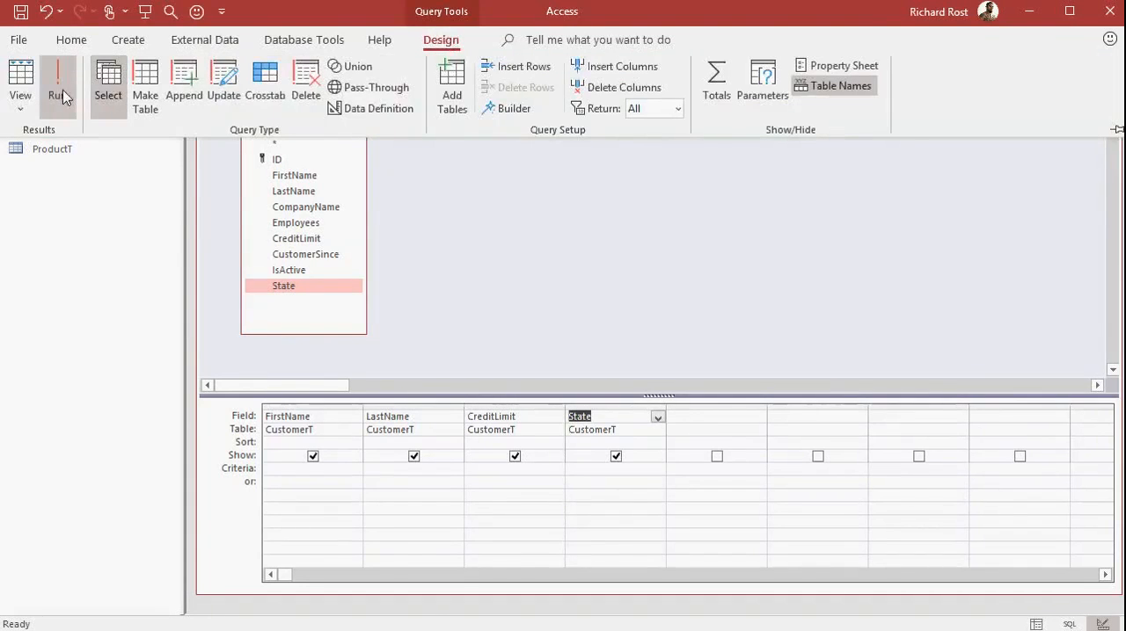
{"action": "left_click", "coordinate": [63, 98]}
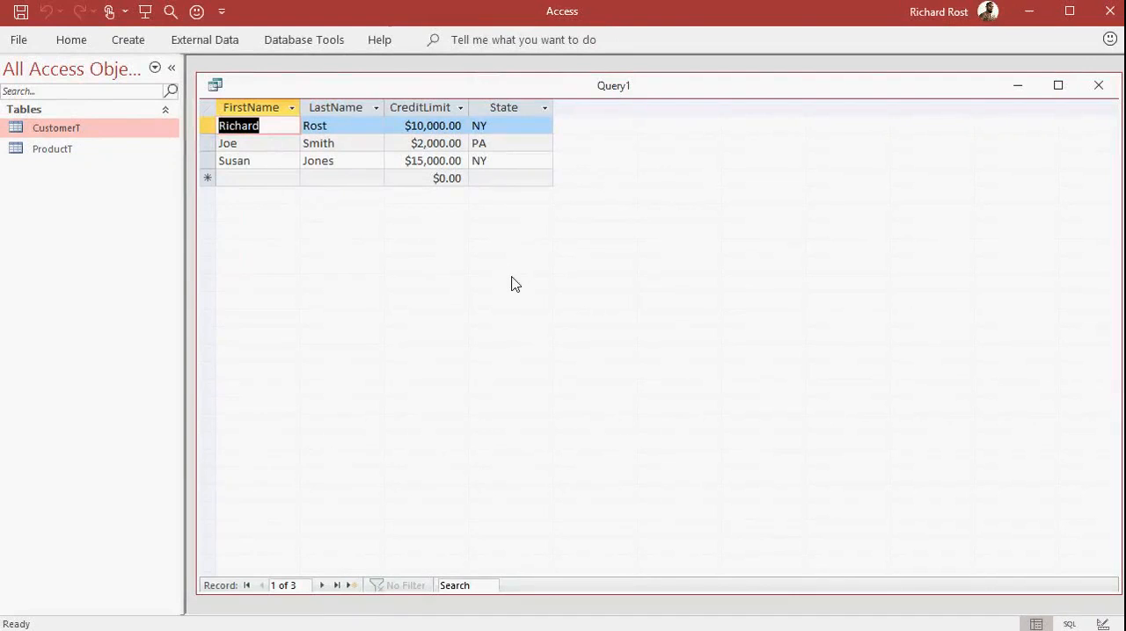
{"action": "right_click", "coordinate": [589, 93]}
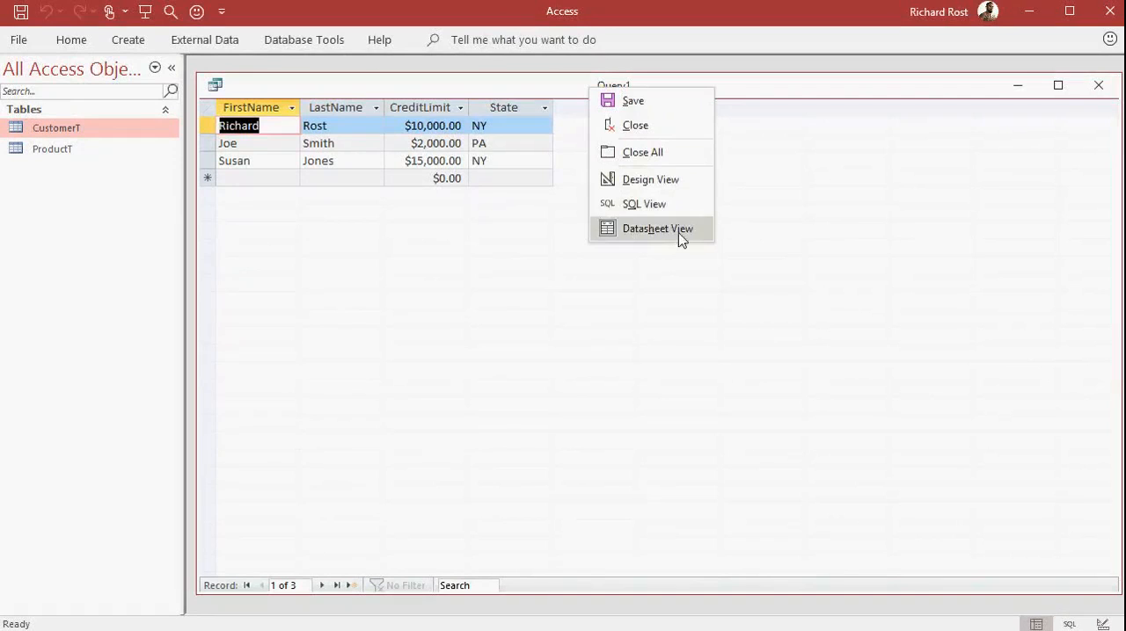
{"action": "left_click", "coordinate": [662, 185]}
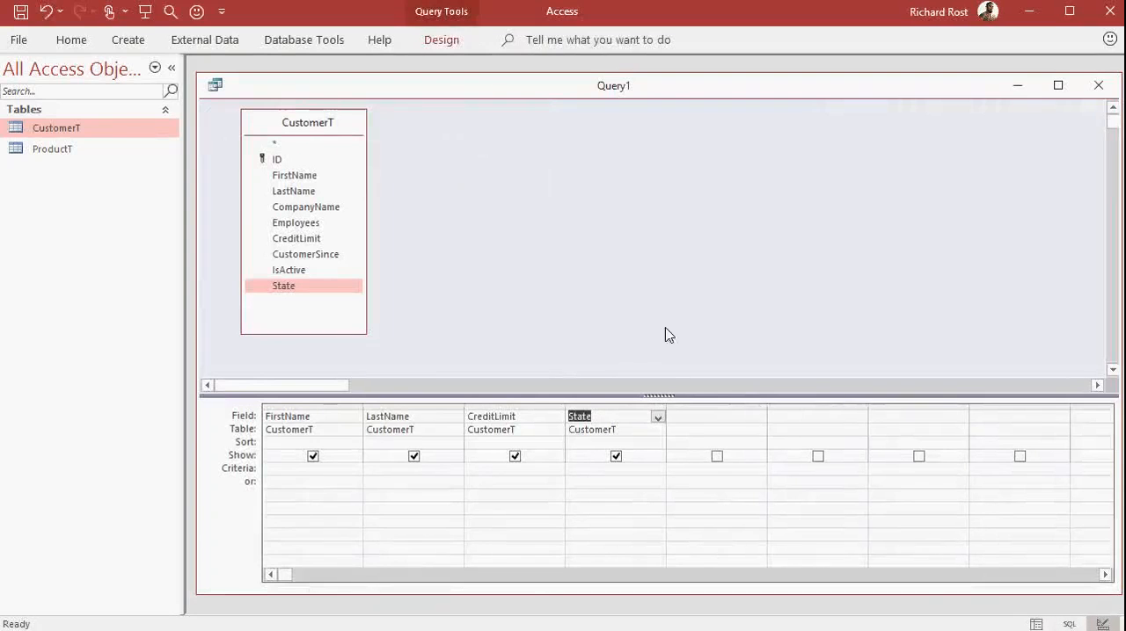
Keep the ribbon expanded above the query, and collapse it again.
{"action": "double_click", "coordinate": [440, 40]}
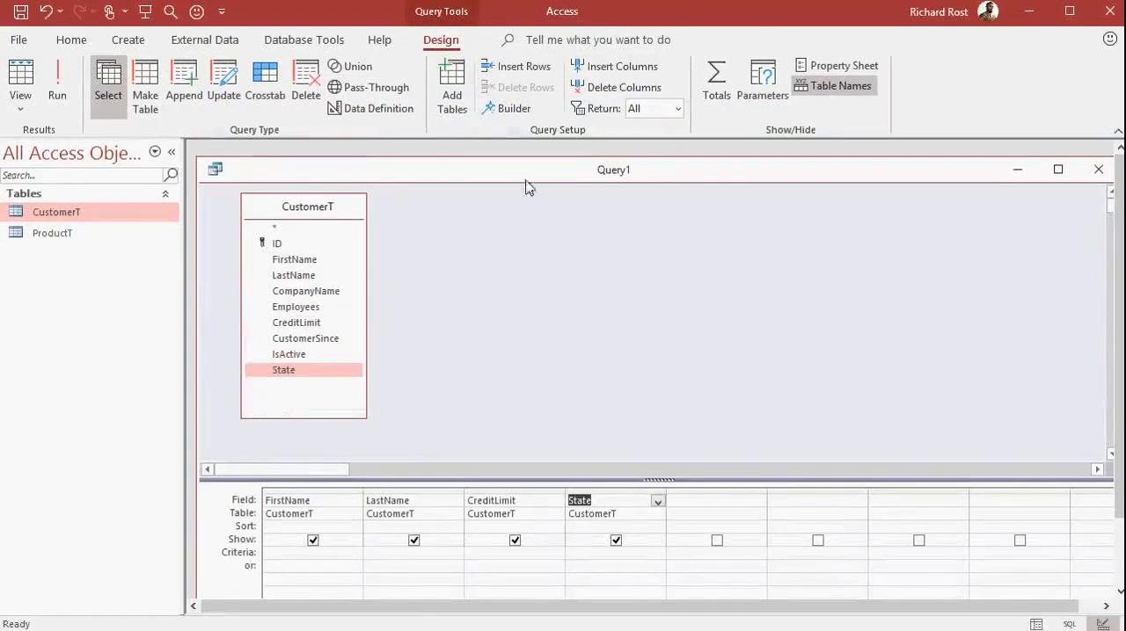
{"action": "double_click", "coordinate": [448, 44]}
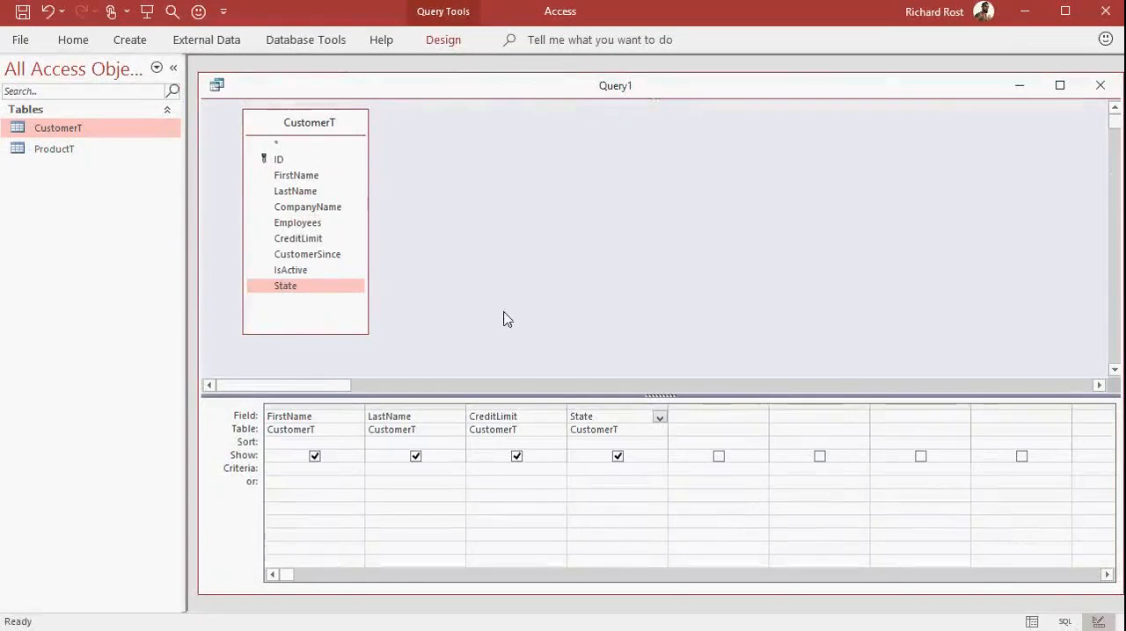
Set the criteria of the query's State field to "NY".
{"action": "left_click", "coordinate": [586, 470]}
{"action": "type", "text": "NY"}
{"action": "key", "text": "Tab"}
View the query's filtered records, and set the CreditLimit field's criteria to >=10000 in Design view.
{"action": "left_click", "coordinate": [1035, 624]}
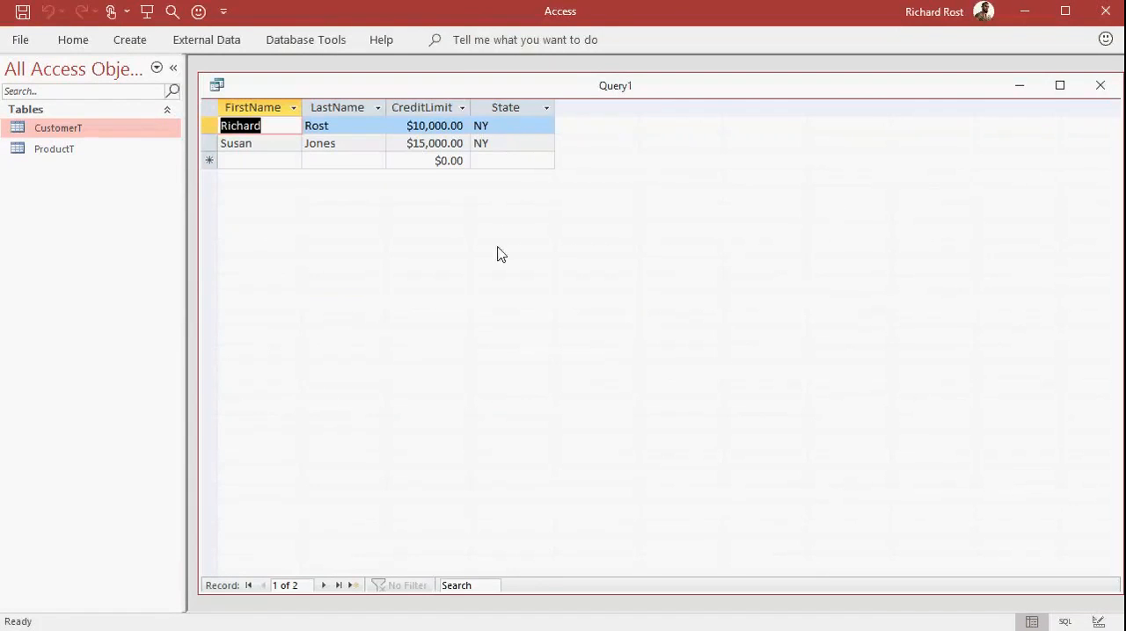
{"action": "left_click", "coordinate": [1099, 622]}
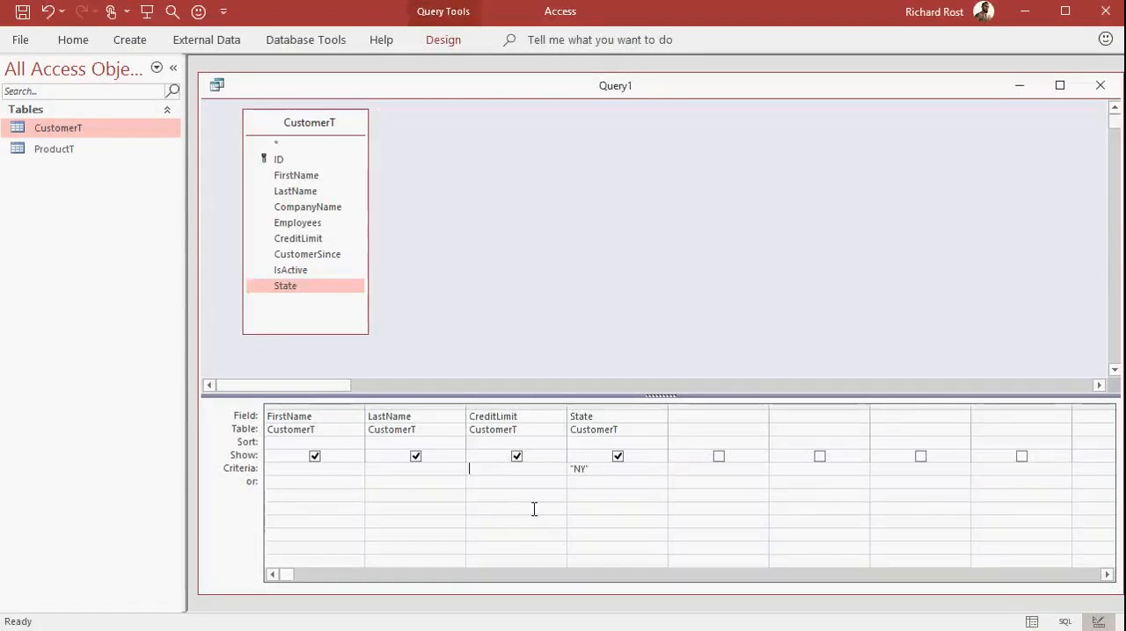
{"action": "type", "text": ">=10000"}
{"action": "key", "text": "Tab"}
Run the query and set the first record's CreditLimit to 5000.
{"action": "left_click", "coordinate": [1025, 621]}
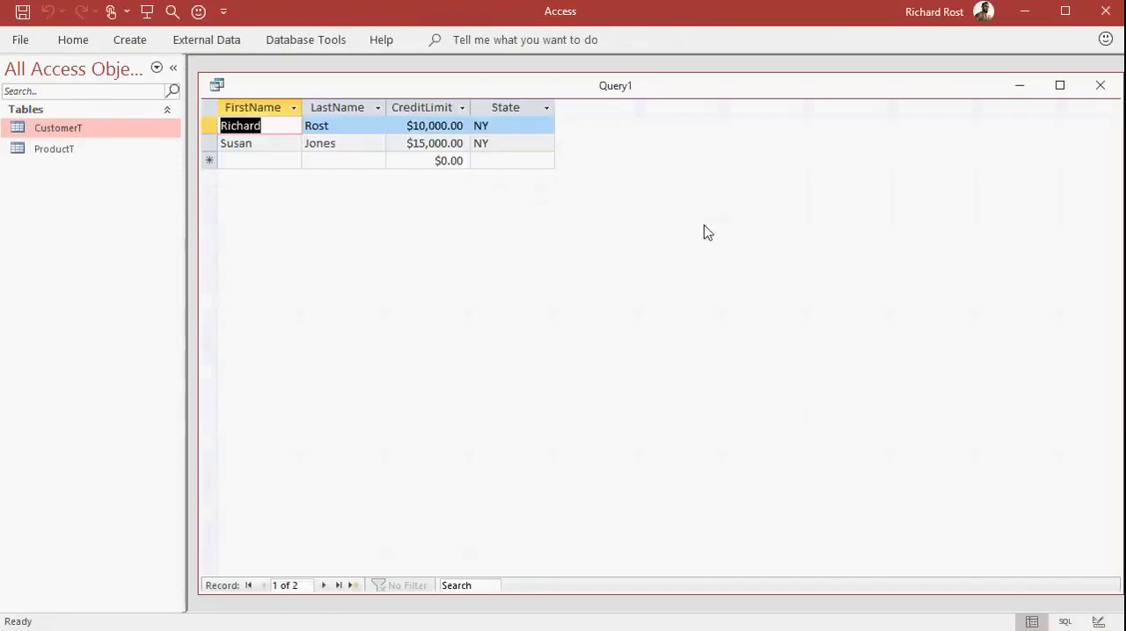
{"action": "left_click", "coordinate": [407, 125]}
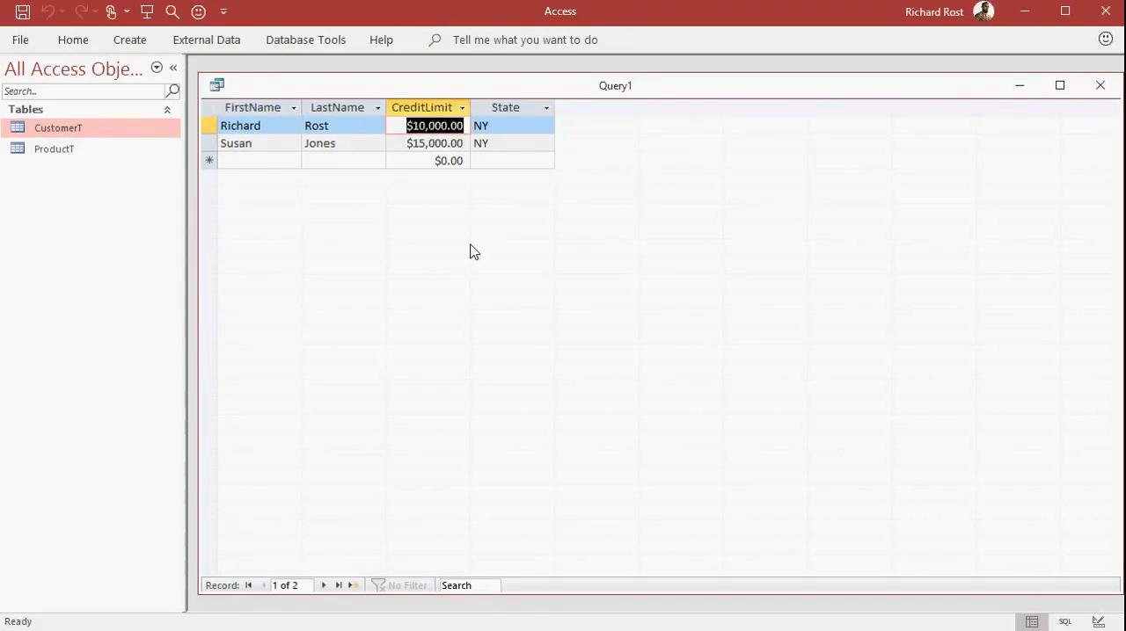
{"action": "type", "text": "5000"}
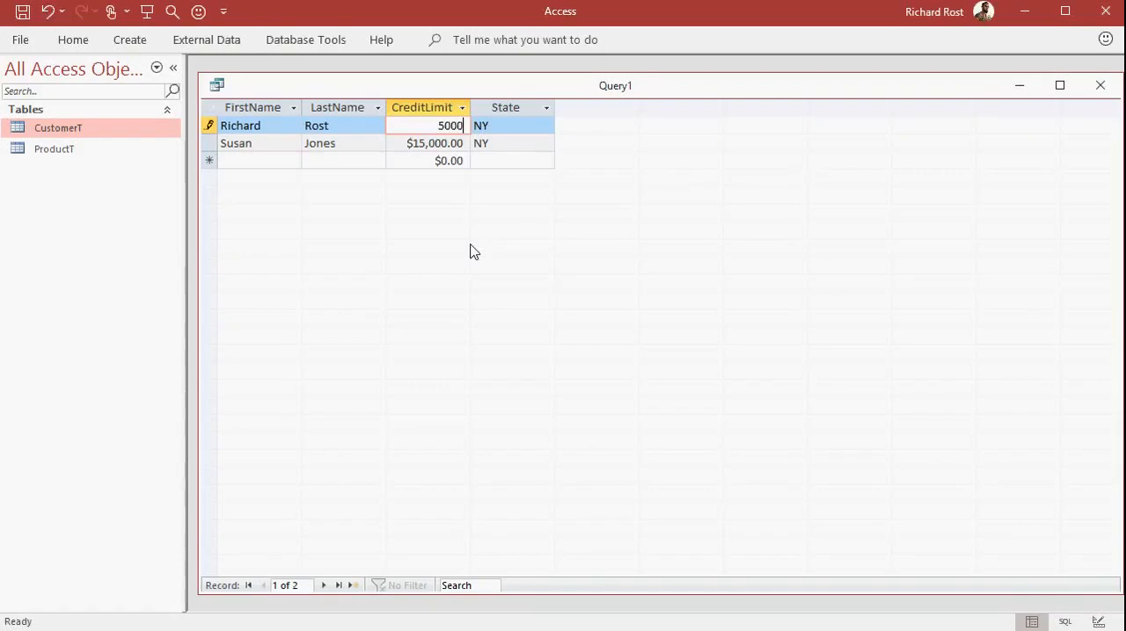
{"action": "key", "text": "Tab"}
{"action": "key", "text": "Tab"}
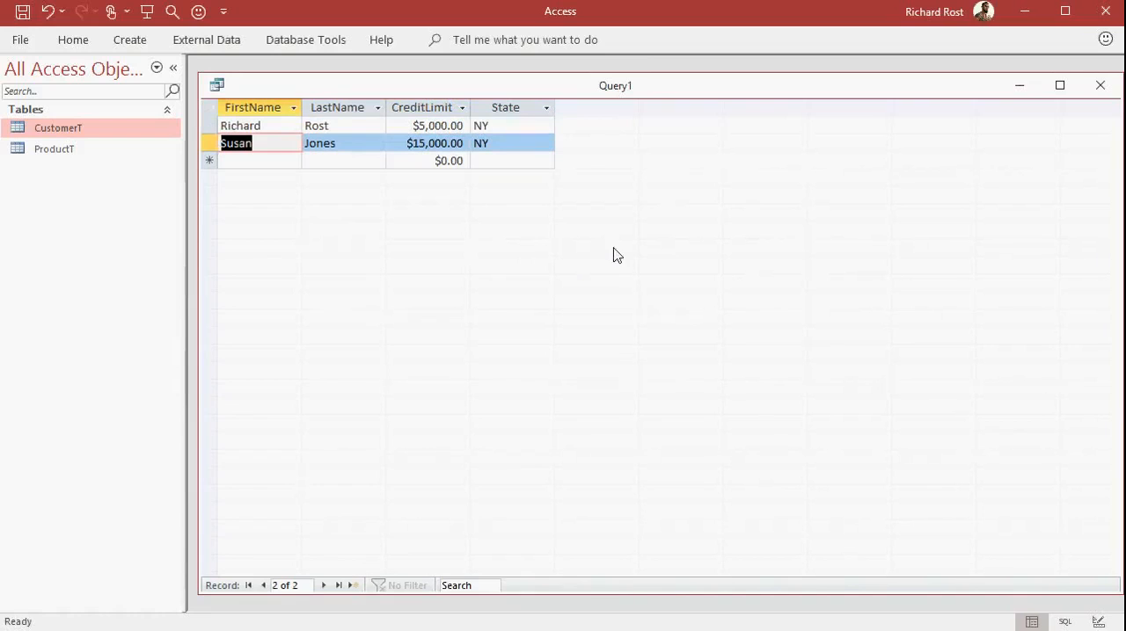
Rerun the query from Design view to examine its records after the credit limit change, and return to Design view.
{"action": "left_click", "coordinate": [1097, 622]}
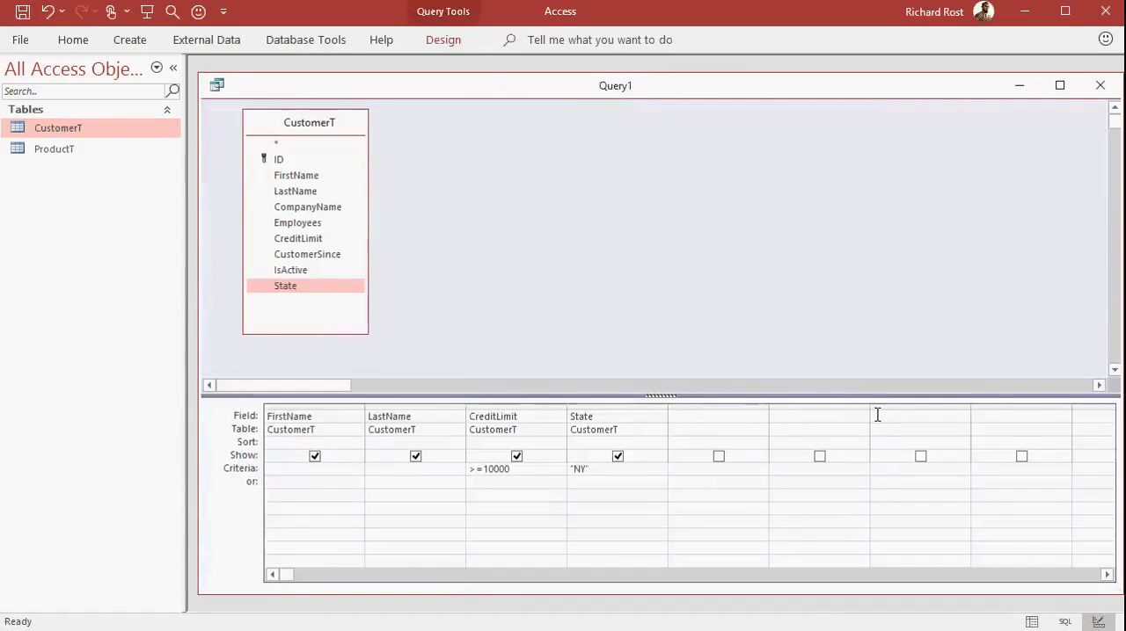
{"action": "left_click", "coordinate": [1031, 622]}
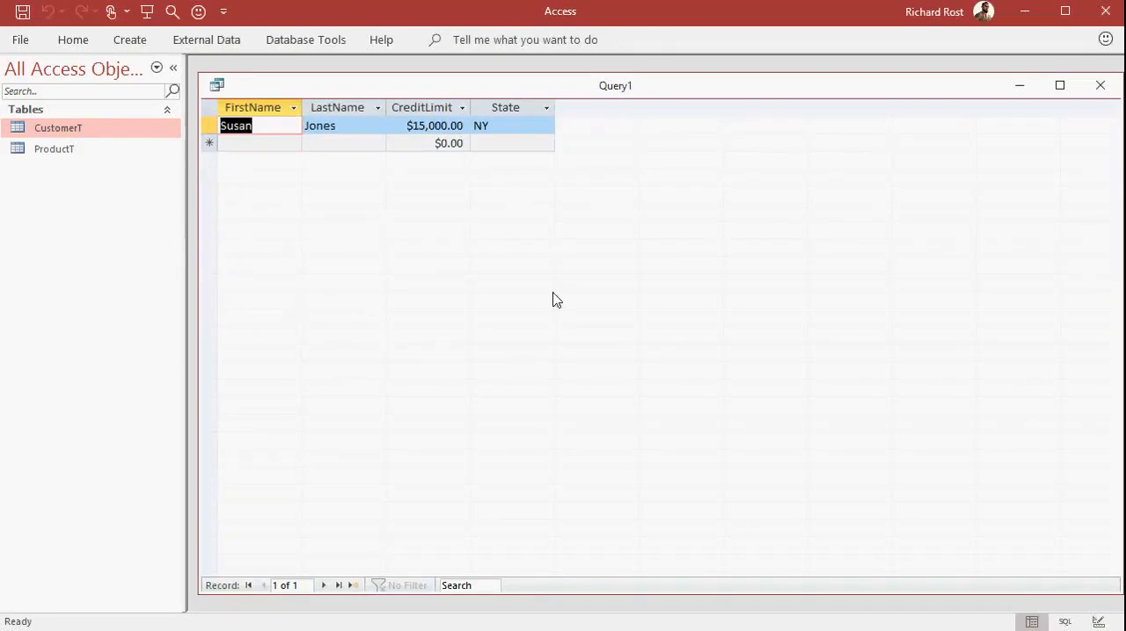
{"action": "left_click", "coordinate": [1097, 622]}
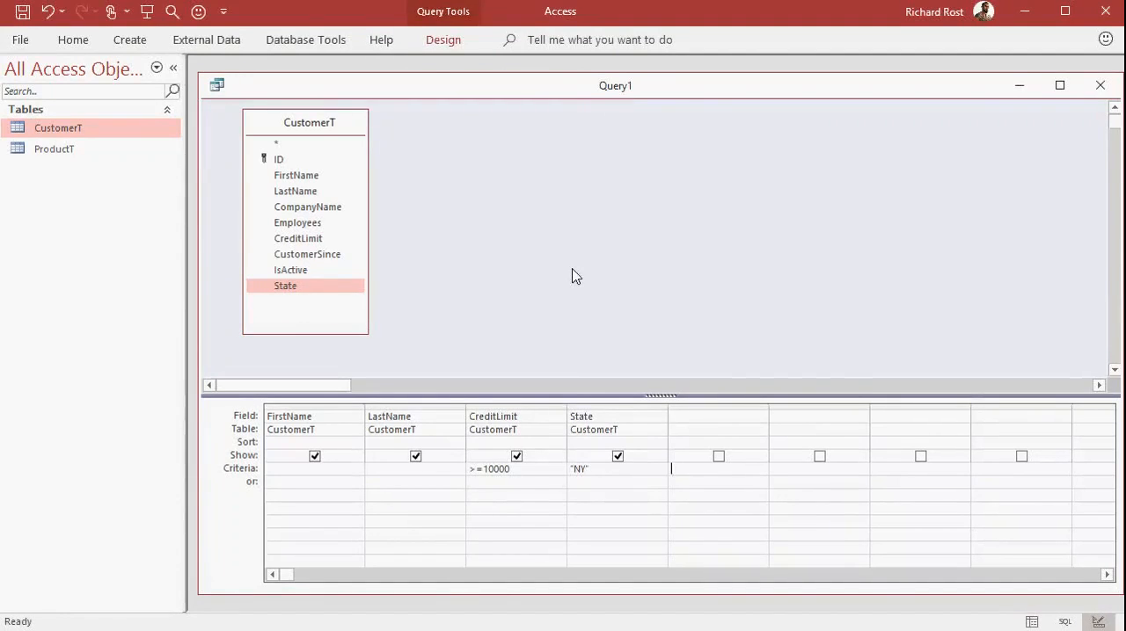
Move the "NY" condition of the State field from the Criteria row to the or row.
{"action": "left_click_drag", "start_coordinate": [596, 471], "coordinate": [553, 469]}
{"action": "key", "text": "ctrl+x"}
{"action": "left_click", "coordinate": [589, 481]}
{"action": "key", "text": "ctrl+v"}
{"action": "left_click", "coordinate": [580, 494]}
Run the query to check the State values of the matching records, and return to Design view.
{"action": "left_click", "coordinate": [1030, 621]}
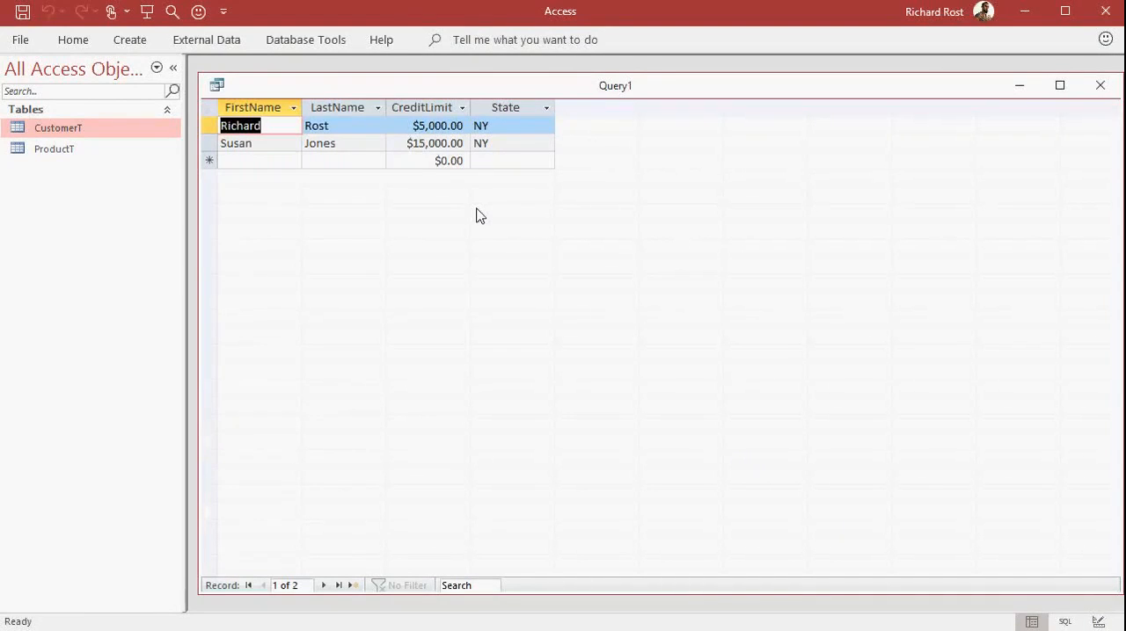
{"action": "left_click", "coordinate": [497, 124]}
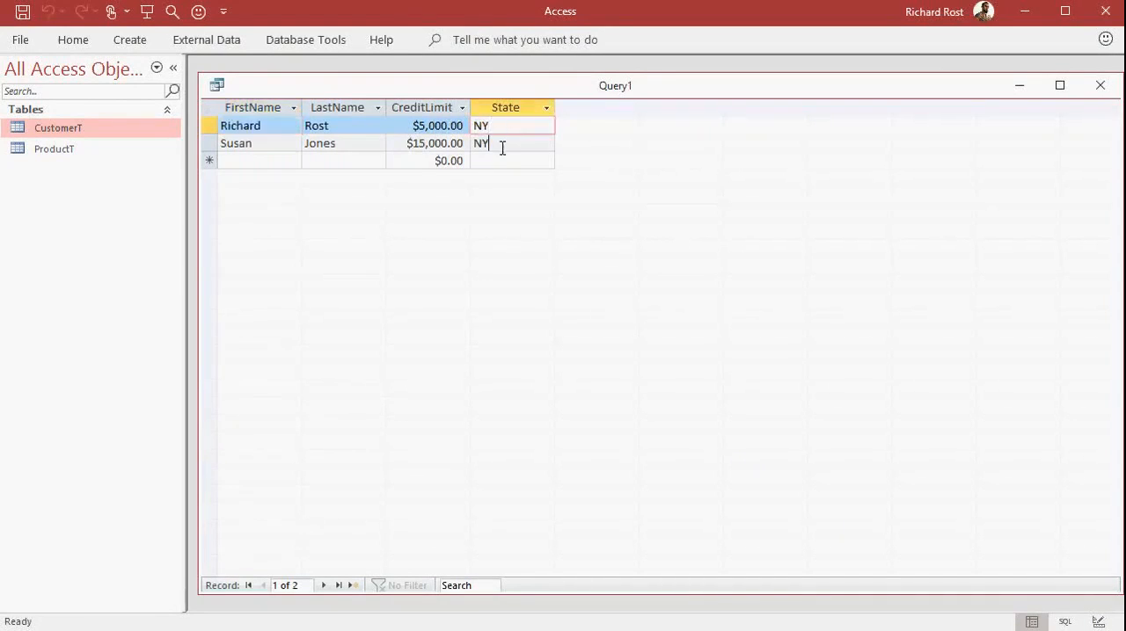
{"action": "left_click", "coordinate": [502, 145]}
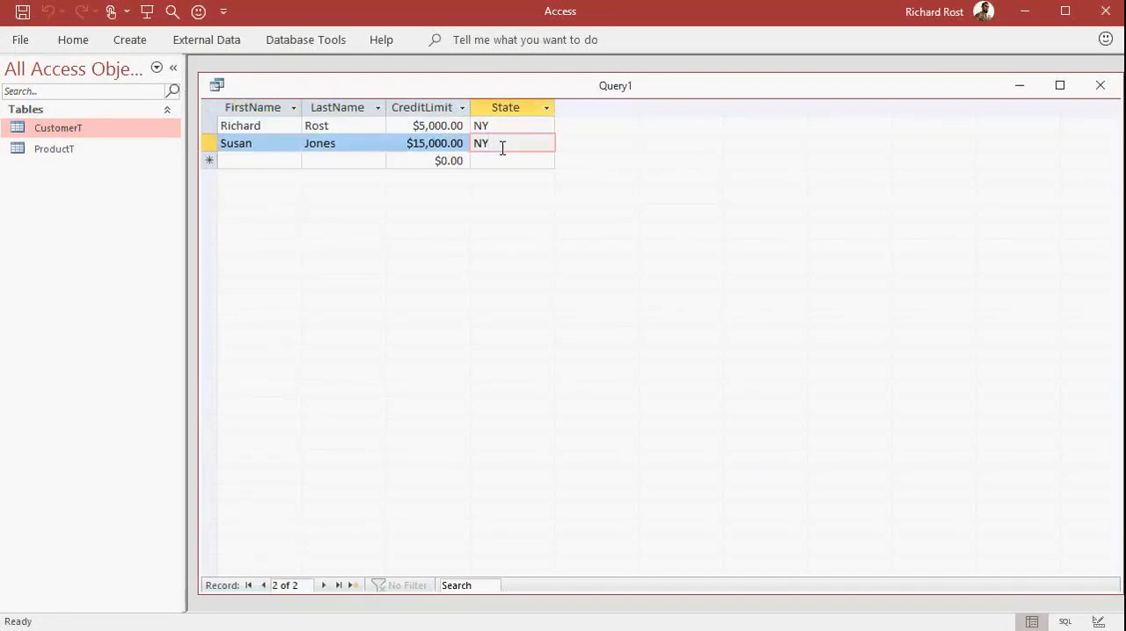
{"action": "left_click", "coordinate": [1097, 621]}
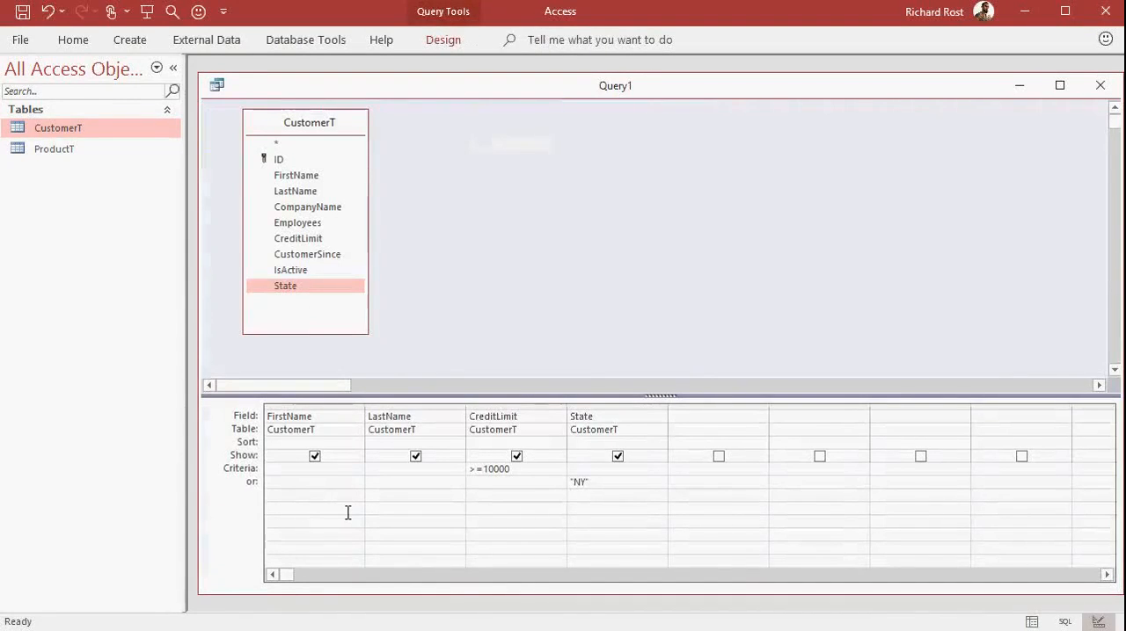
Save the query as CustomersFromNY10000Q and close it.
{"action": "key", "text": "Num_Lock"}
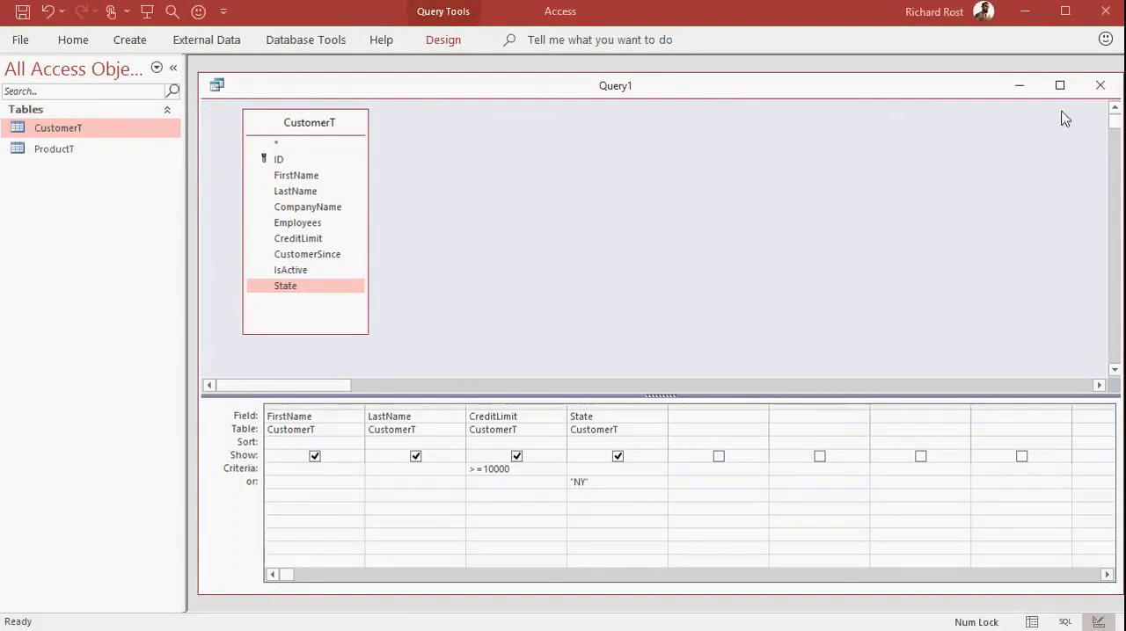
{"action": "key", "text": "ctrl+s"}
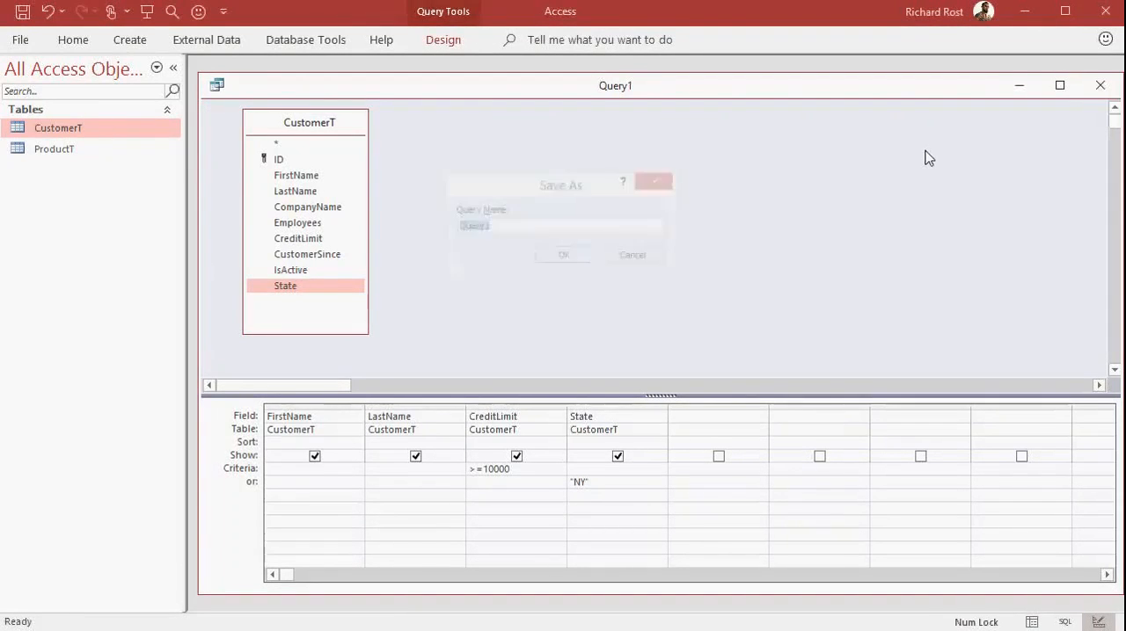
{"action": "type", "text": "CustomersFromNY"}
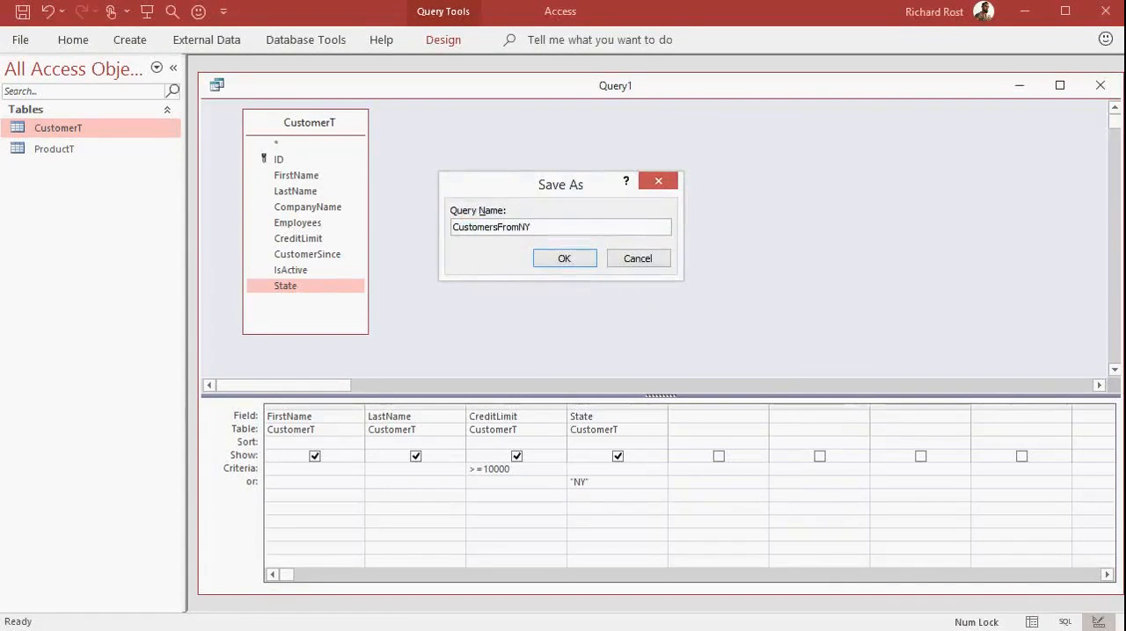
{"action": "type", "text": "10000Q"}
{"action": "key", "text": "Return"}
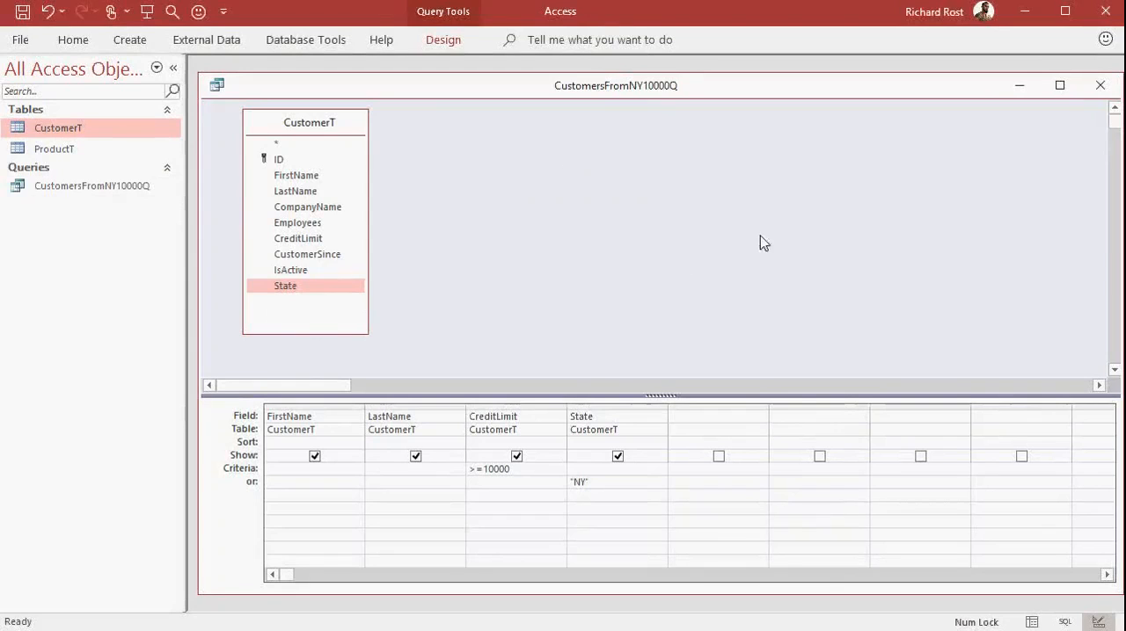
{"action": "left_click", "coordinate": [1099, 85]}
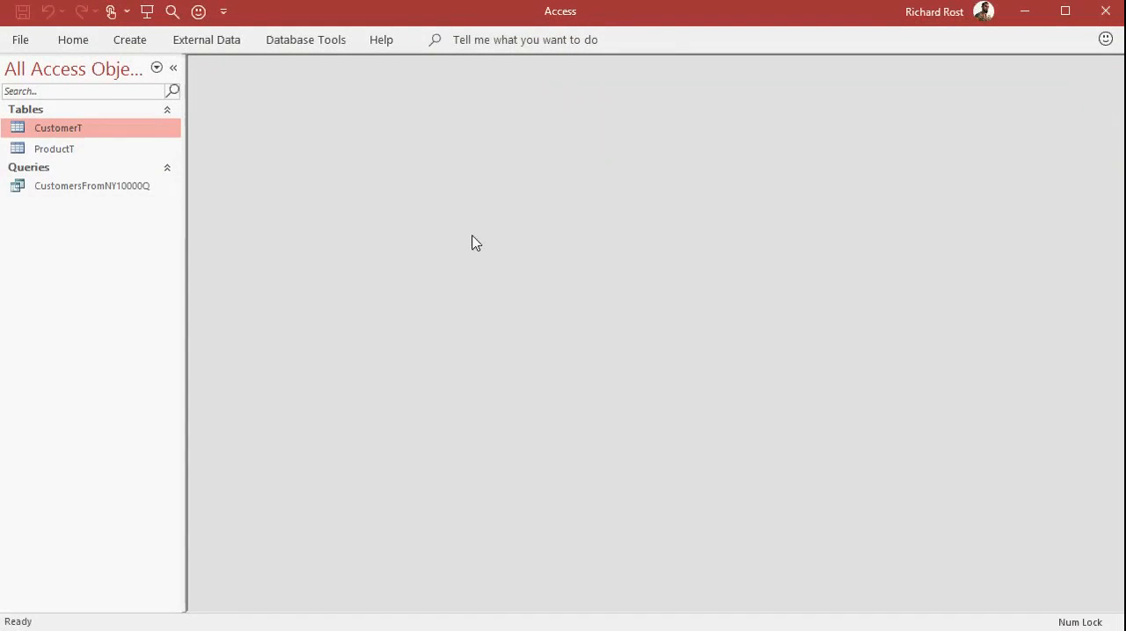
View the saved CustomersFromNY10000Q query's records and its design, closing it after each view.
{"action": "double_click", "coordinate": [117, 187]}
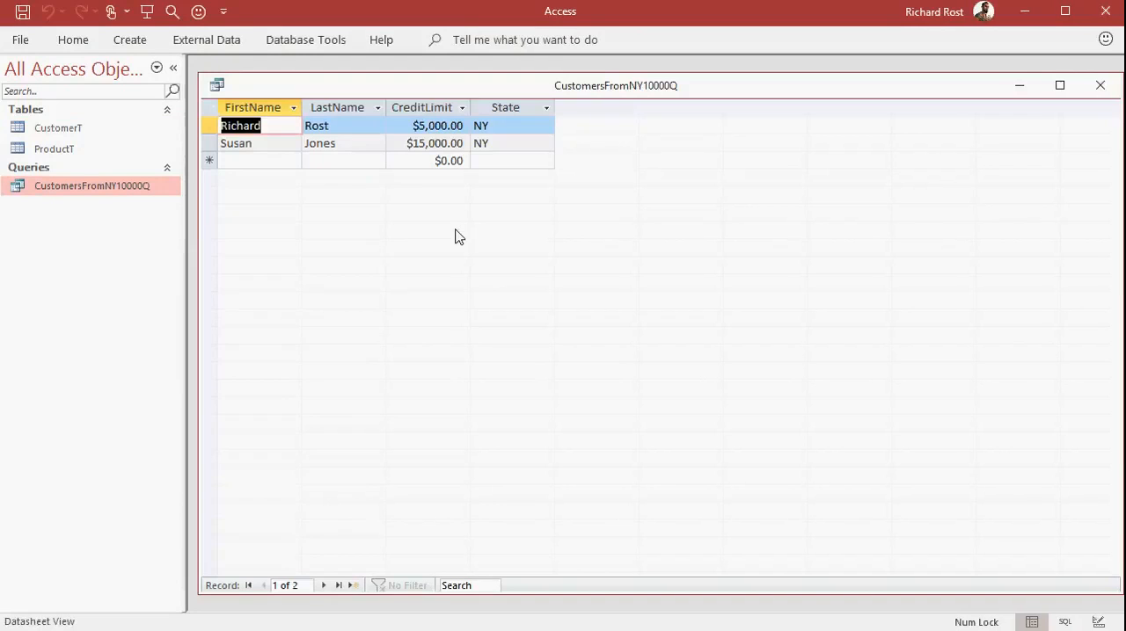
{"action": "left_click", "coordinate": [1098, 87]}
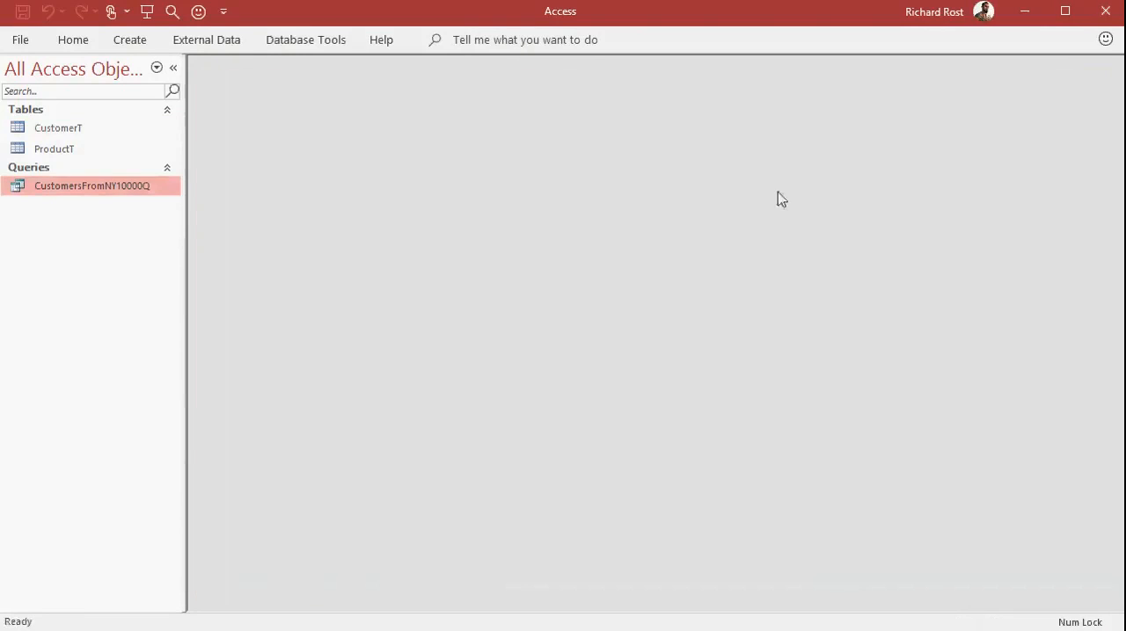
{"action": "right_click", "coordinate": [133, 187]}
{"action": "left_click", "coordinate": [180, 221]}
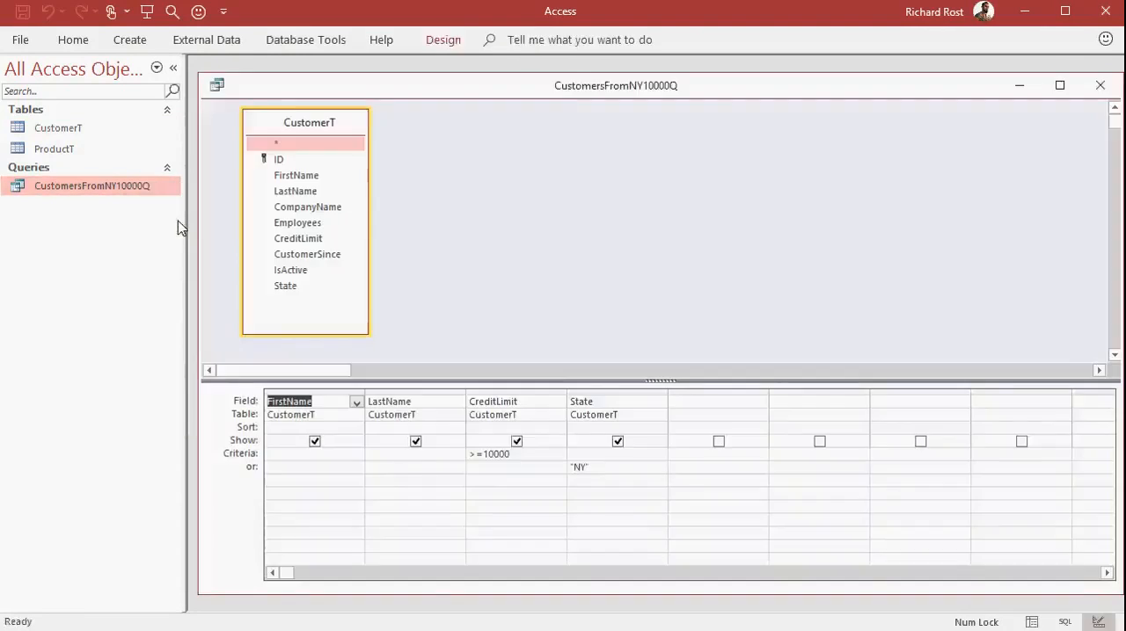
{"action": "left_click", "coordinate": [1099, 86]}
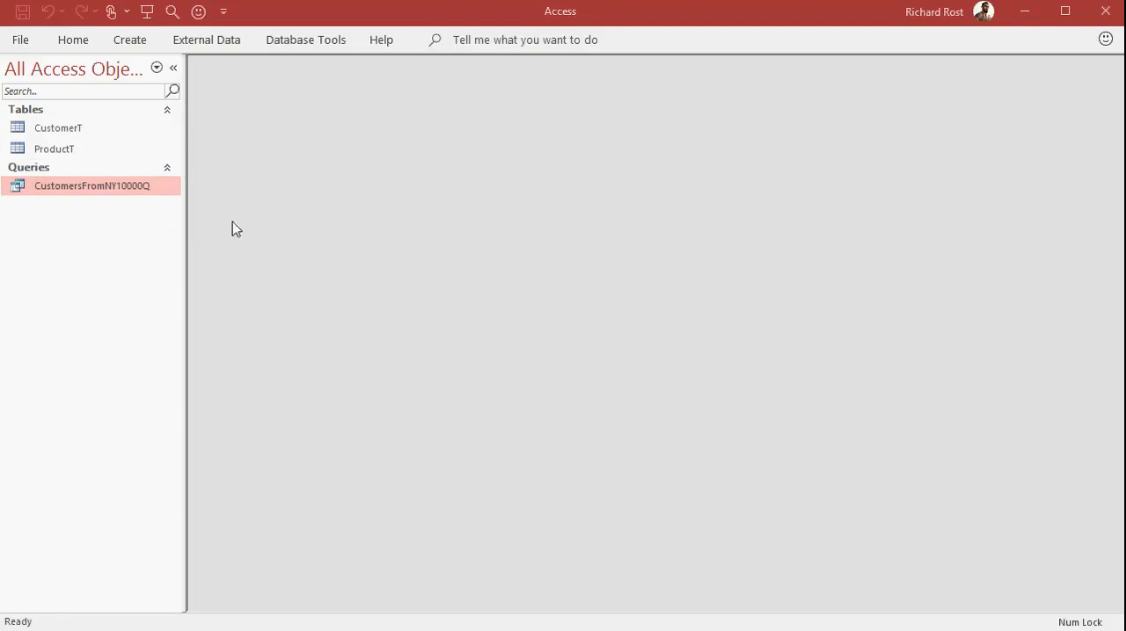
Open the CustomerT table to review its customer records, and close it.
{"action": "left_click", "coordinate": [109, 133]}
{"action": "double_click", "coordinate": [85, 138]}
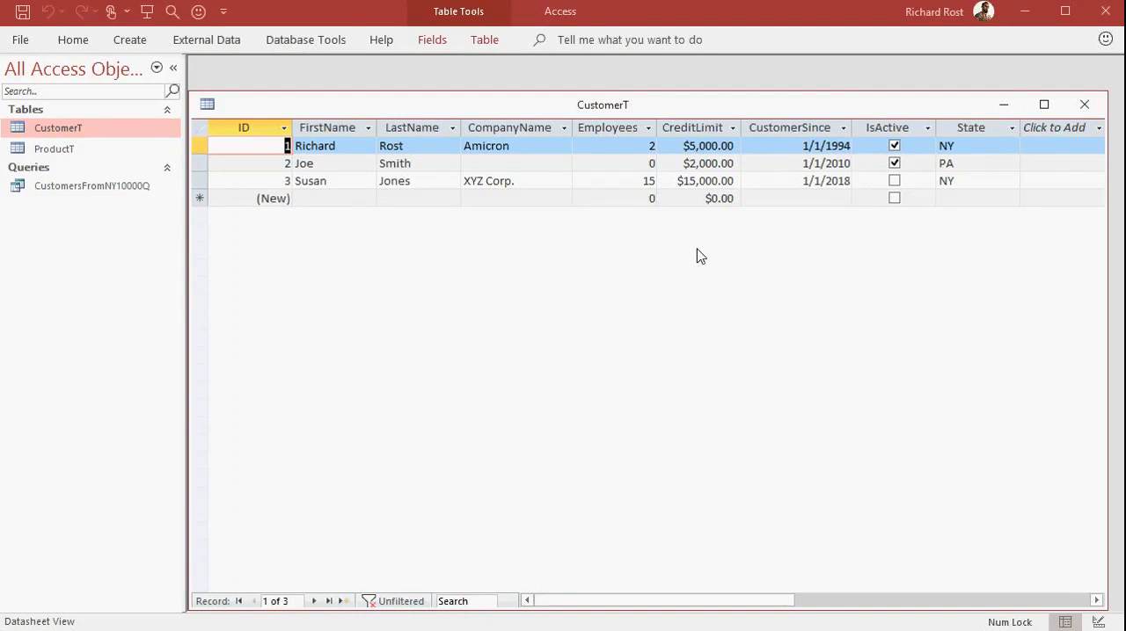
{"action": "left_click", "coordinate": [1085, 104]}
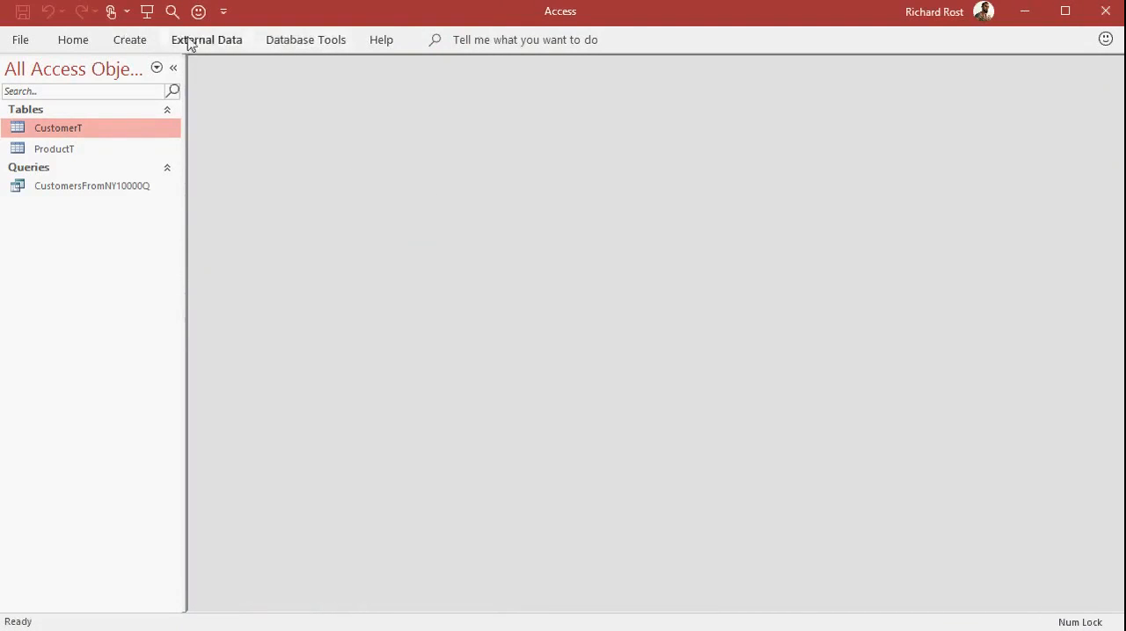
Create a form based on the CustomerT table and reposition its window within the workspace.
{"action": "left_click", "coordinate": [131, 41]}
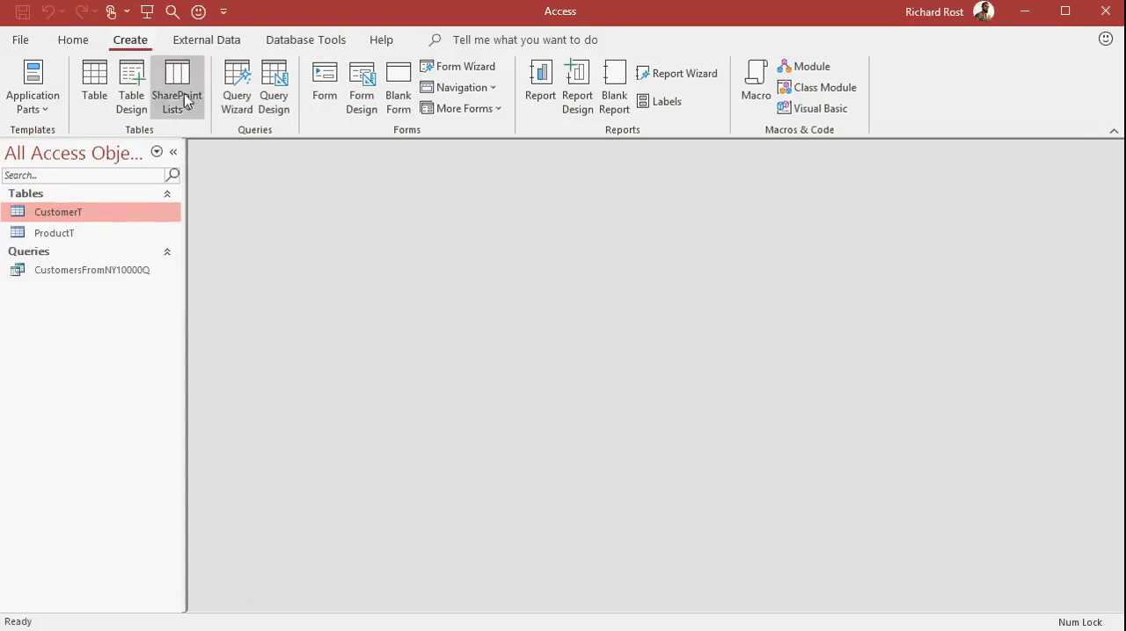
{"action": "left_click", "coordinate": [325, 81]}
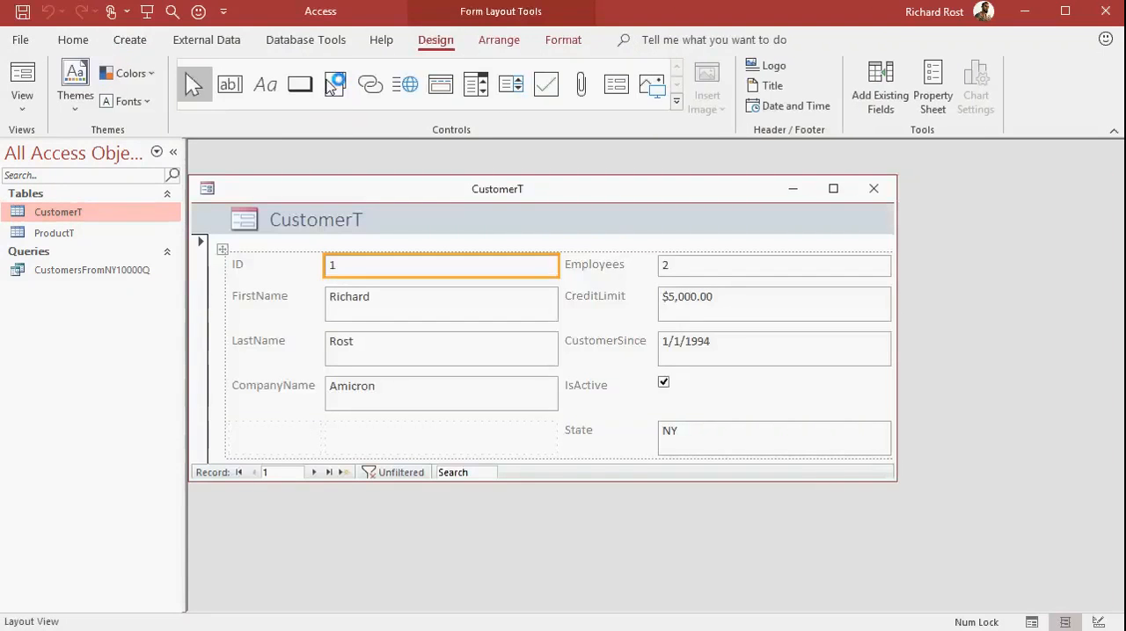
{"action": "left_click_drag", "start_coordinate": [360, 189], "coordinate": [413, 175]}
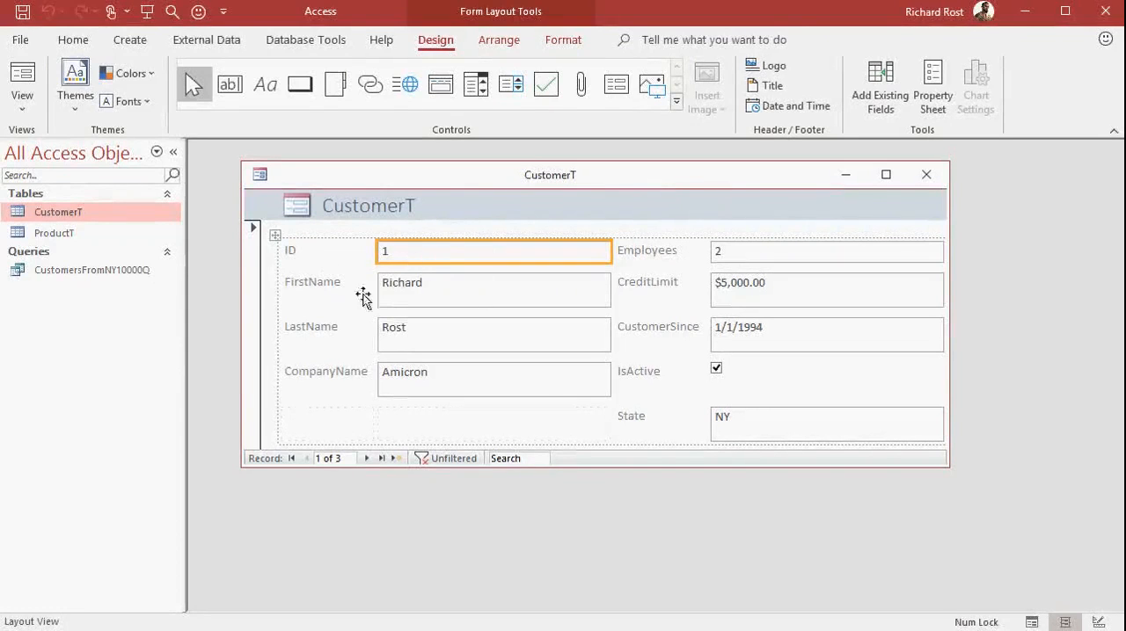
Reduce the FirstName, LastName and CompanyName boxes on the form to a single-line height.
{"action": "left_click", "coordinate": [448, 292]}
{"action": "left_click_drag", "start_coordinate": [455, 308], "coordinate": [456, 292]}
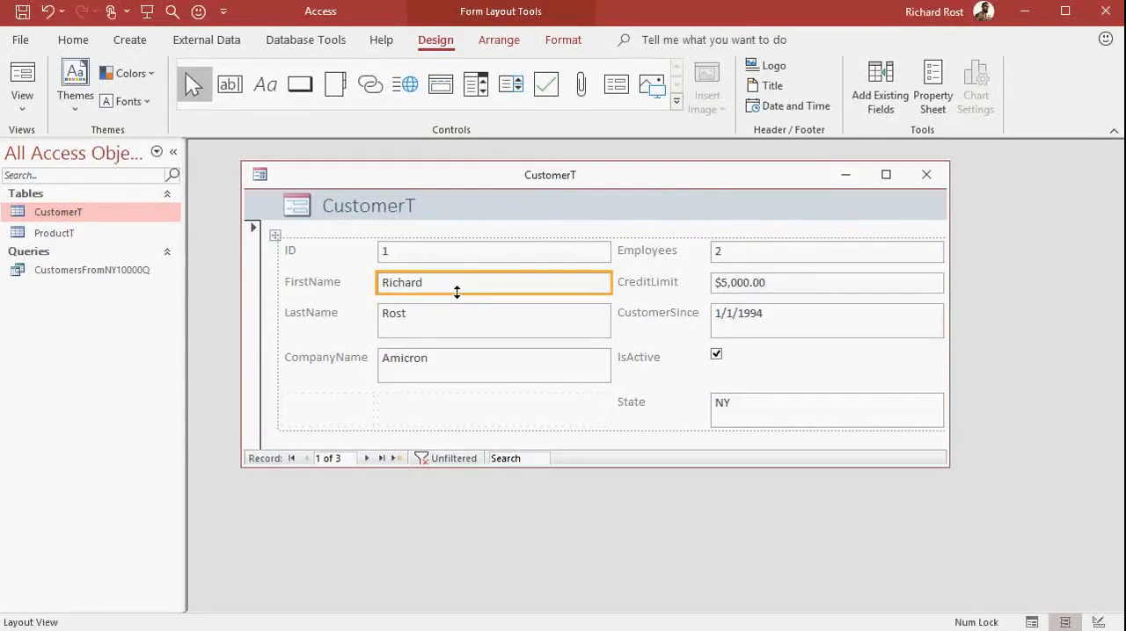
{"action": "left_click", "coordinate": [453, 315]}
{"action": "left_click_drag", "start_coordinate": [457, 336], "coordinate": [460, 323]}
{"action": "left_click", "coordinate": [457, 353]}
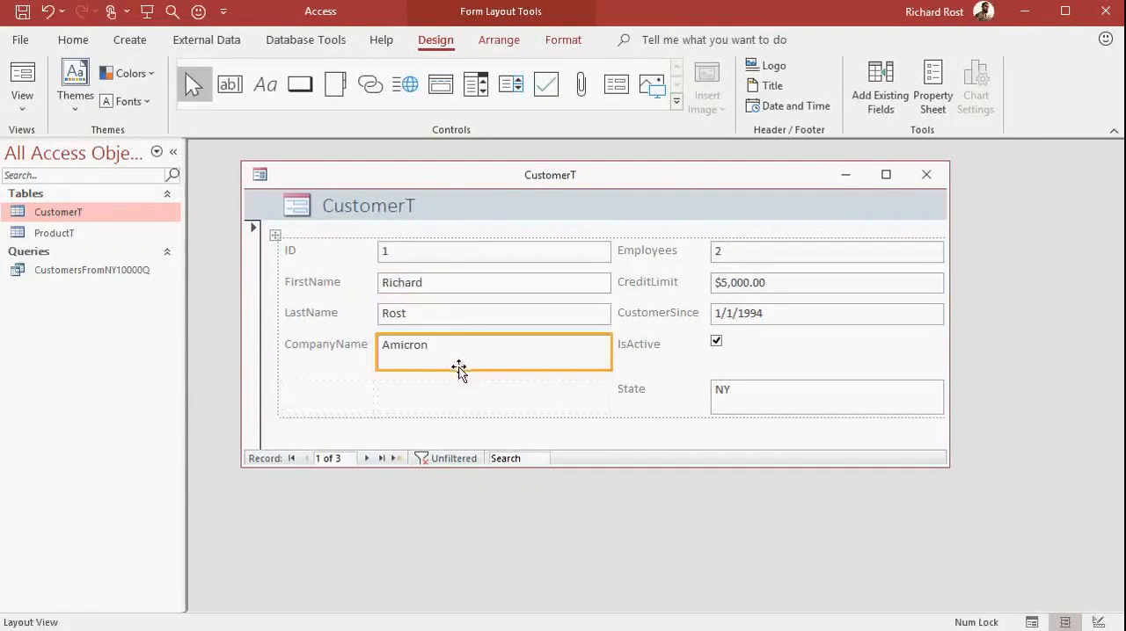
{"action": "left_click_drag", "start_coordinate": [458, 369], "coordinate": [462, 356]}
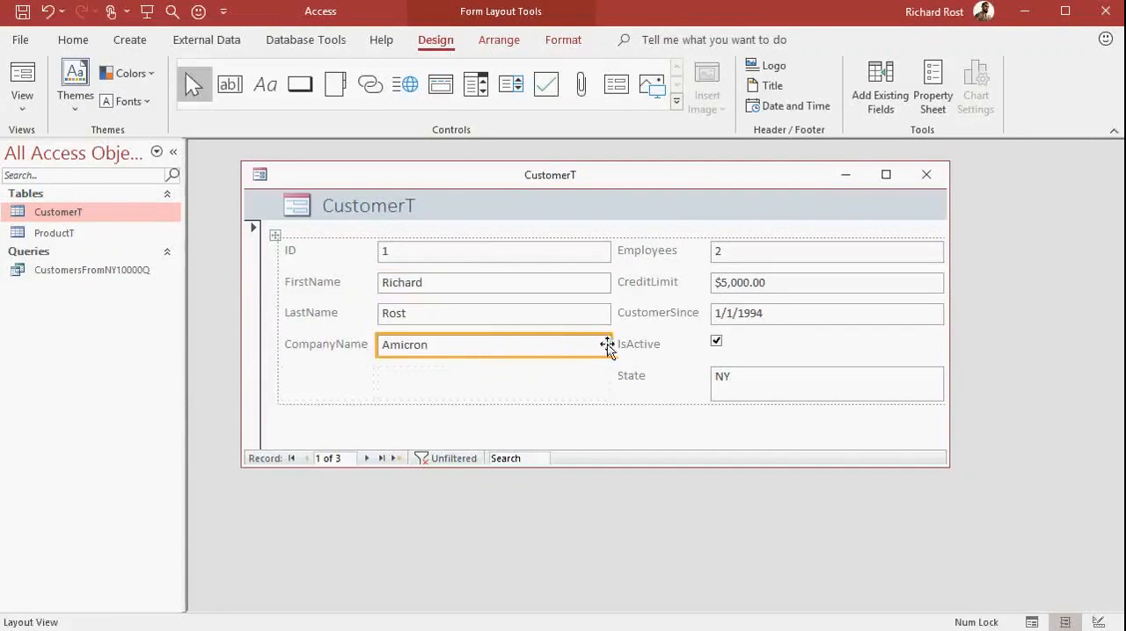
Narrow both columns of field boxes on the form and reduce the State box to a single-line height.
{"action": "left_click_drag", "start_coordinate": [608, 344], "coordinate": [526, 338]}
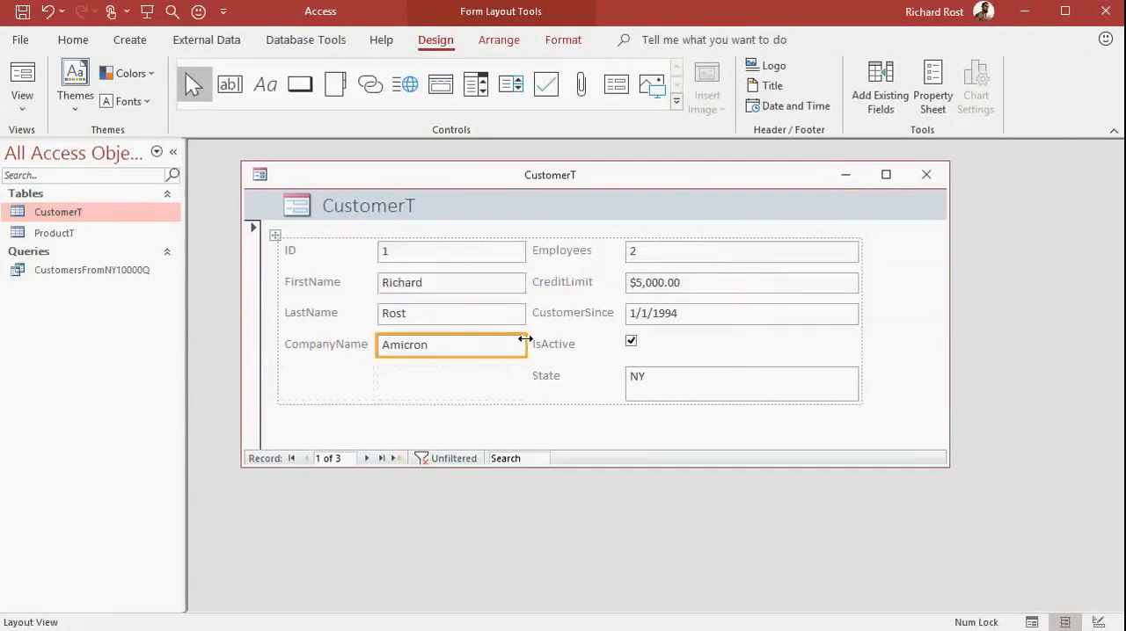
{"action": "left_click", "coordinate": [751, 258]}
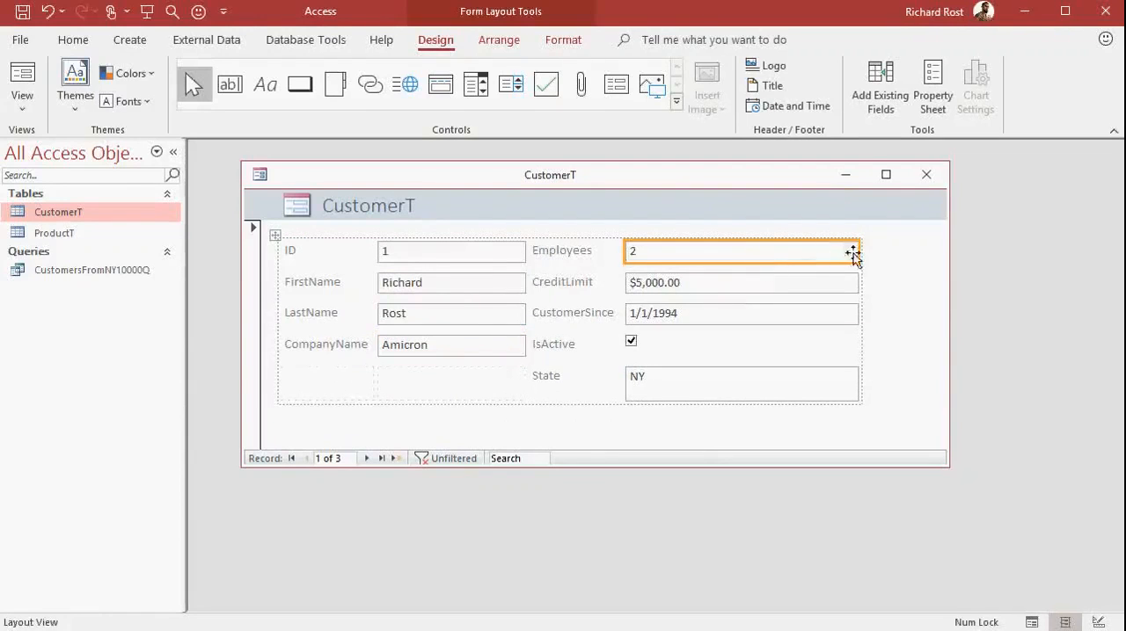
{"action": "left_click_drag", "start_coordinate": [852, 255], "coordinate": [754, 253]}
{"action": "left_click", "coordinate": [687, 391]}
{"action": "left_click_drag", "start_coordinate": [688, 399], "coordinate": [688, 383]}
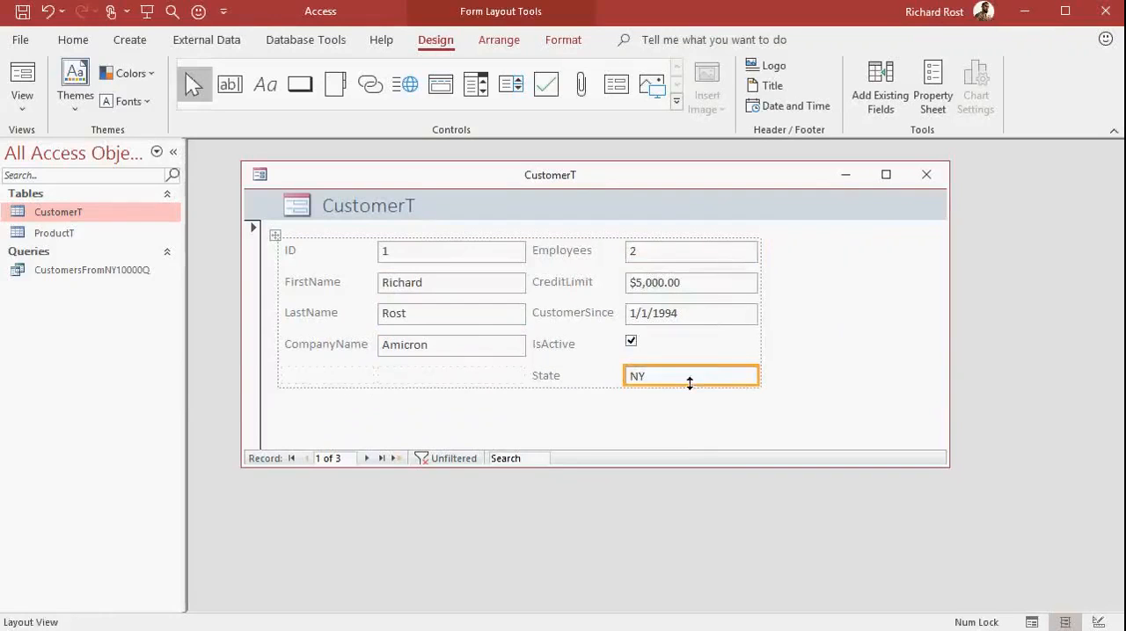
Save the new customer form under the name CustomerF and close it.
{"action": "left_click", "coordinate": [853, 303]}
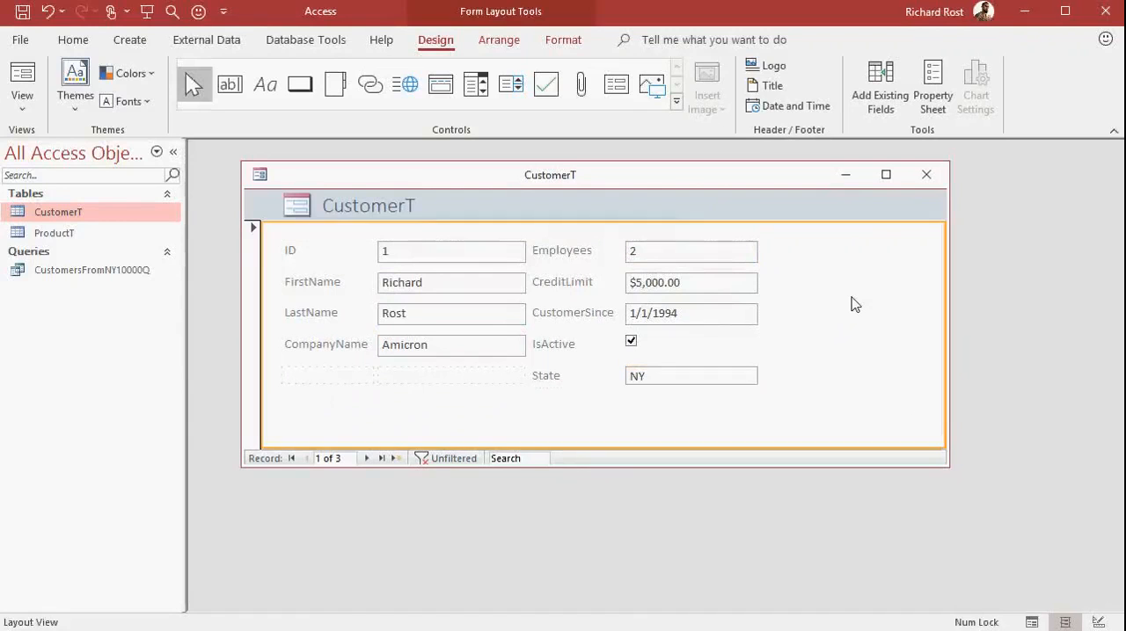
{"action": "key", "text": "ctrl+s"}
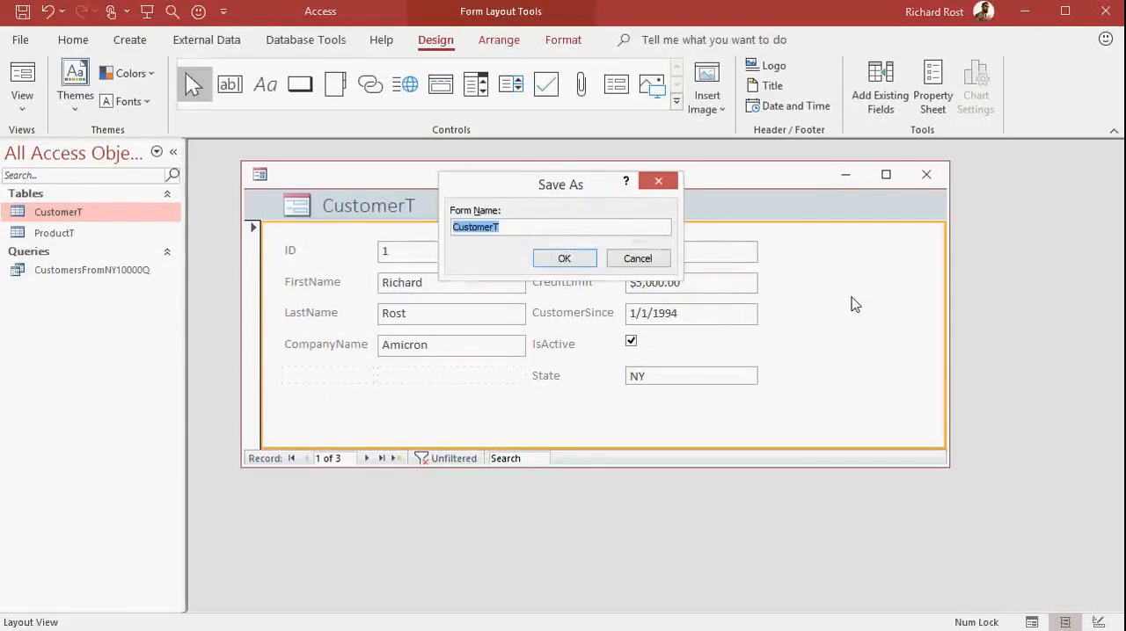
{"action": "key", "text": "End"}
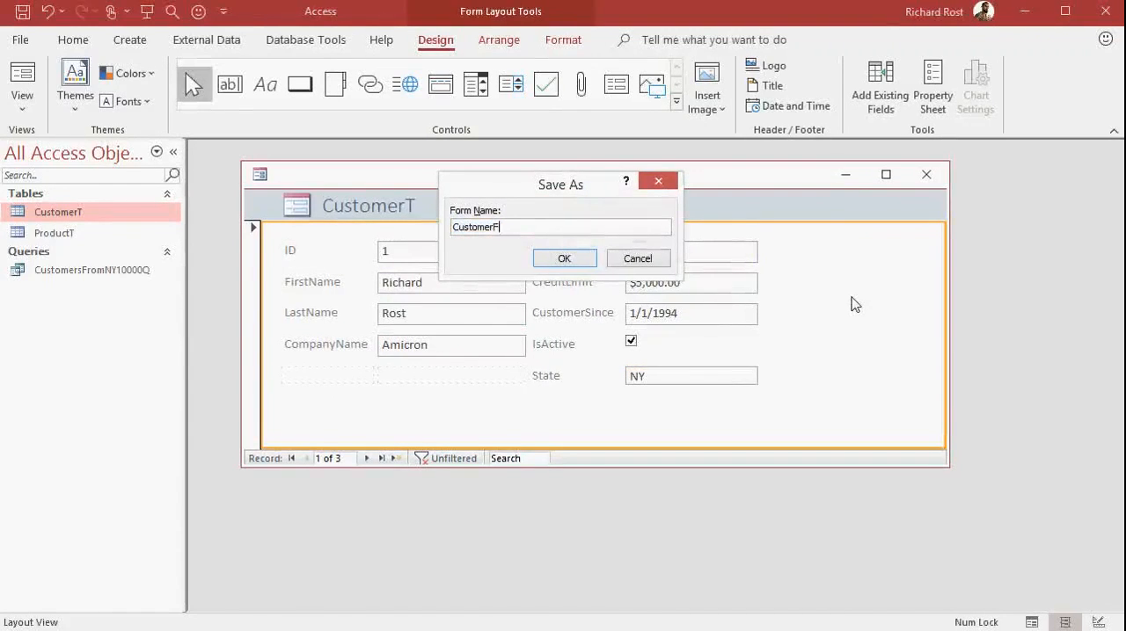
{"action": "left_click", "coordinate": [570, 257]}
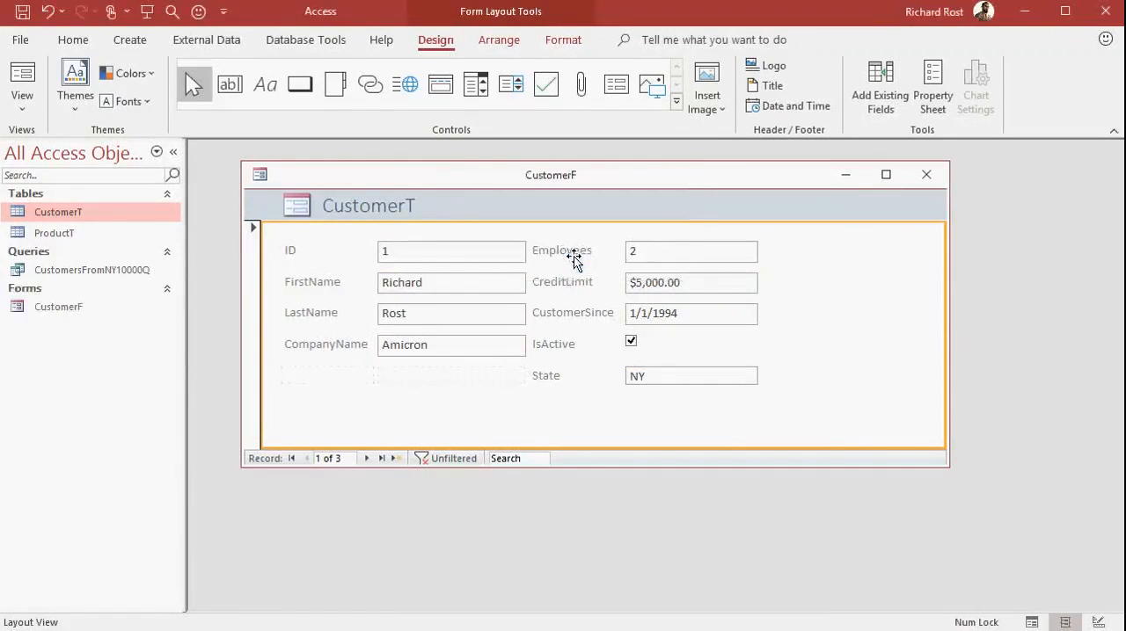
{"action": "left_click", "coordinate": [926, 175]}
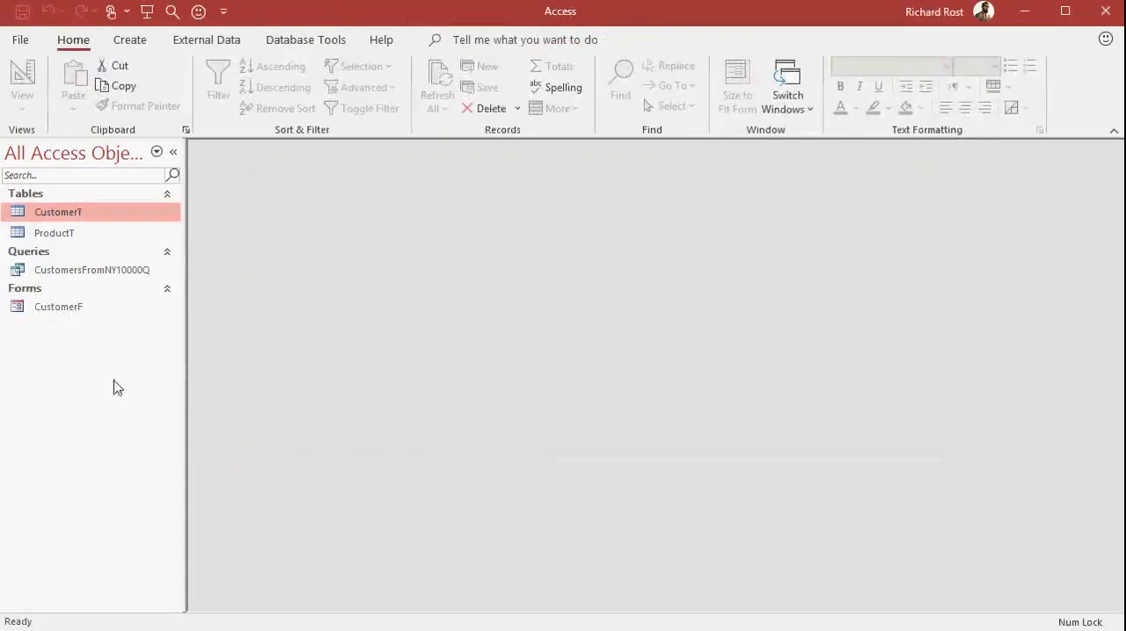
Open the CustomerF form and browse forward and backward through its customer records.
{"action": "double_click", "coordinate": [99, 308]}
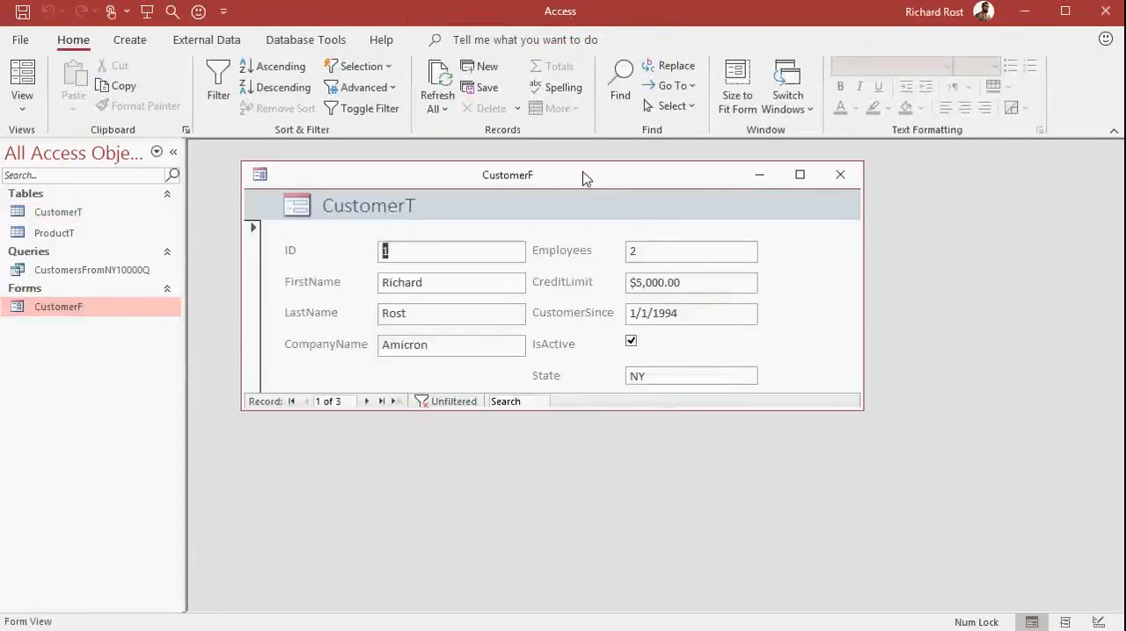
{"action": "left_click", "coordinate": [366, 401]}
{"action": "left_click", "coordinate": [367, 401]}
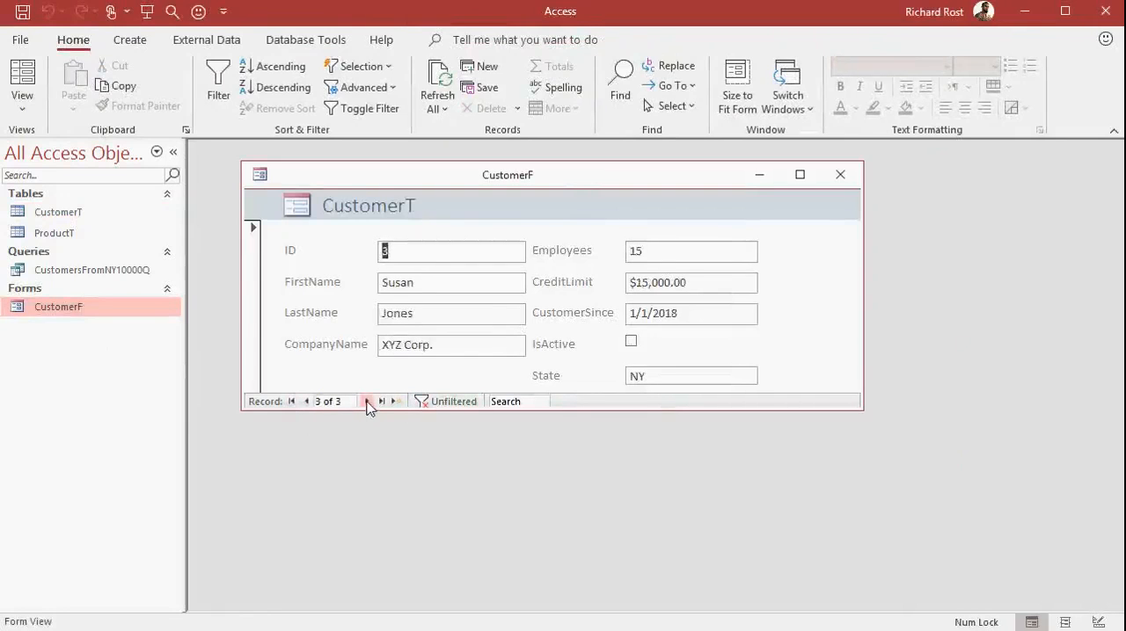
{"action": "left_click", "coordinate": [306, 401]}
{"action": "left_click", "coordinate": [306, 402]}
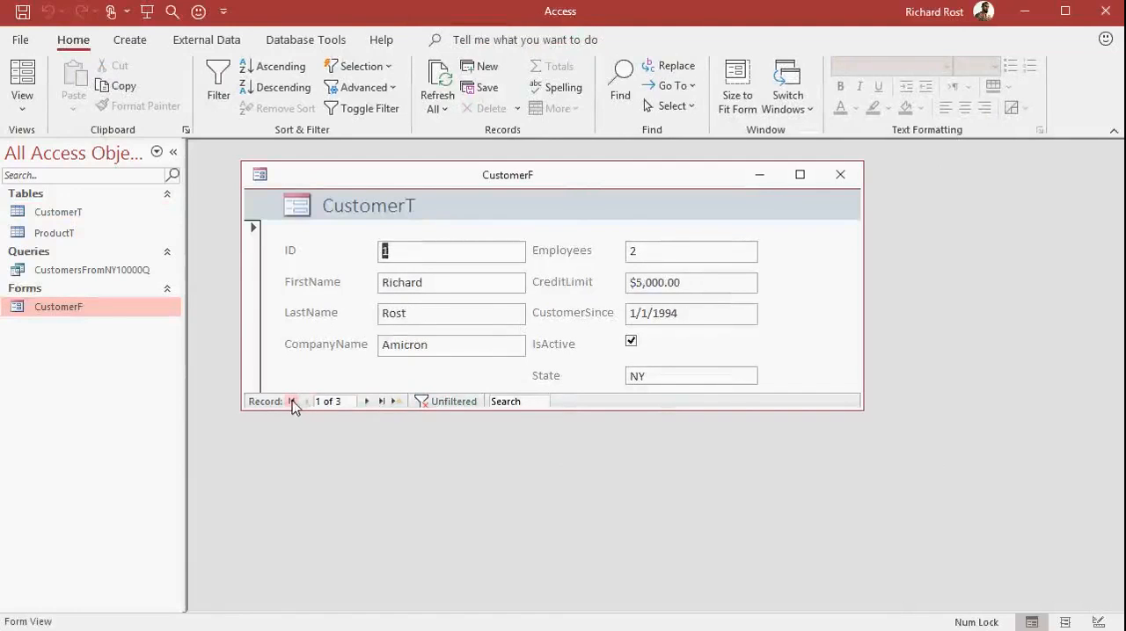
{"action": "left_click", "coordinate": [380, 401]}
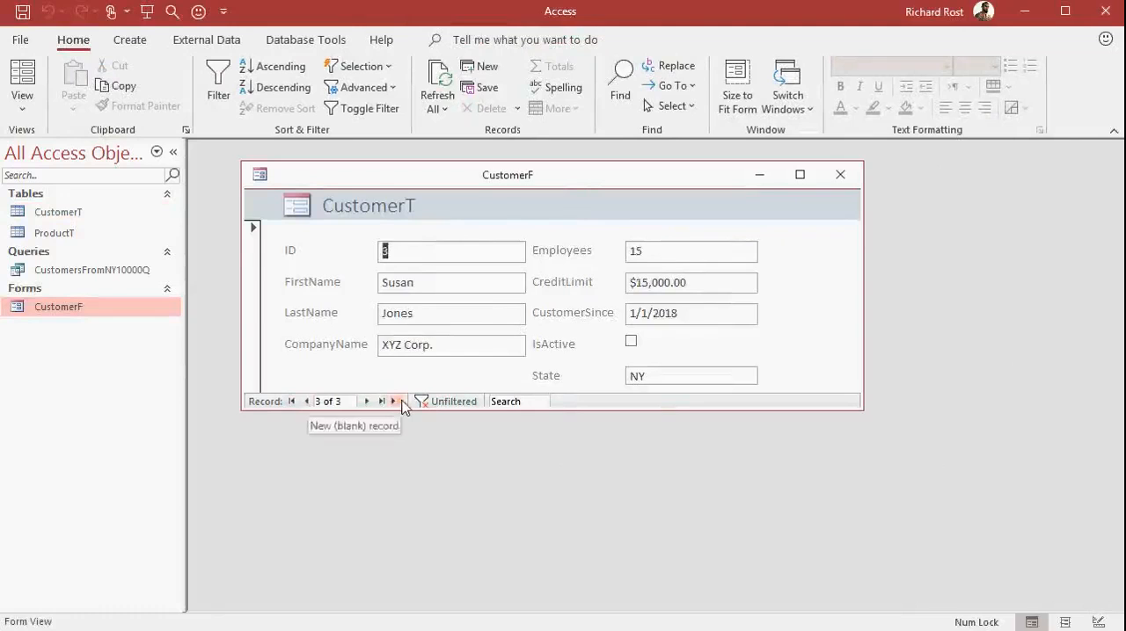
Start a new blank record in CustomerF and enter the customer's first and last name.
{"action": "left_click", "coordinate": [397, 401]}
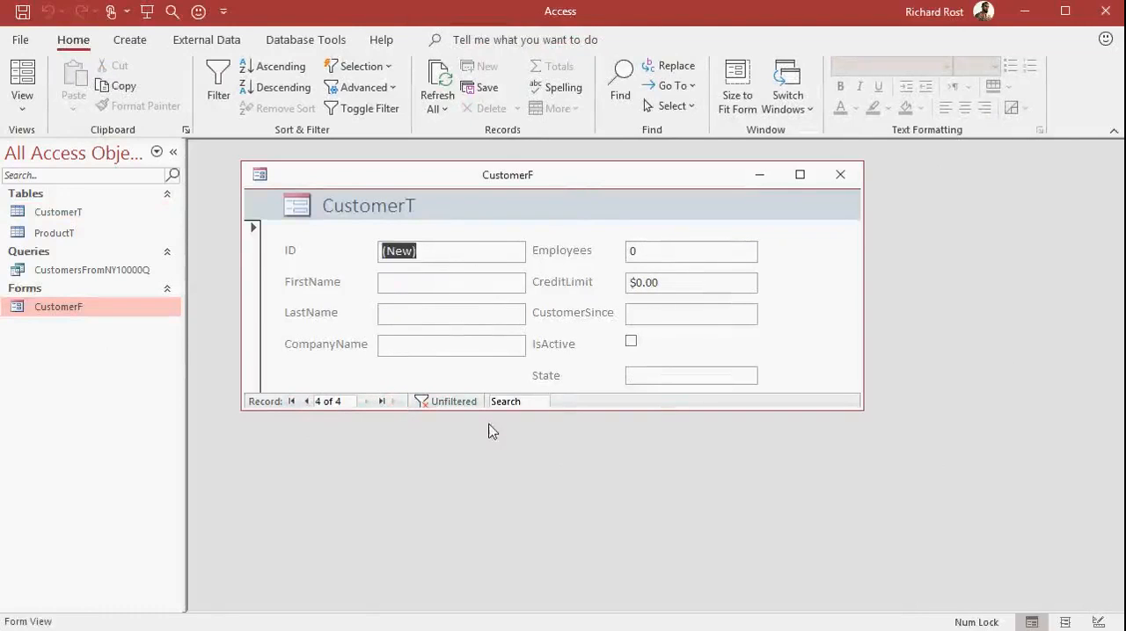
{"action": "key", "text": "Tab"}
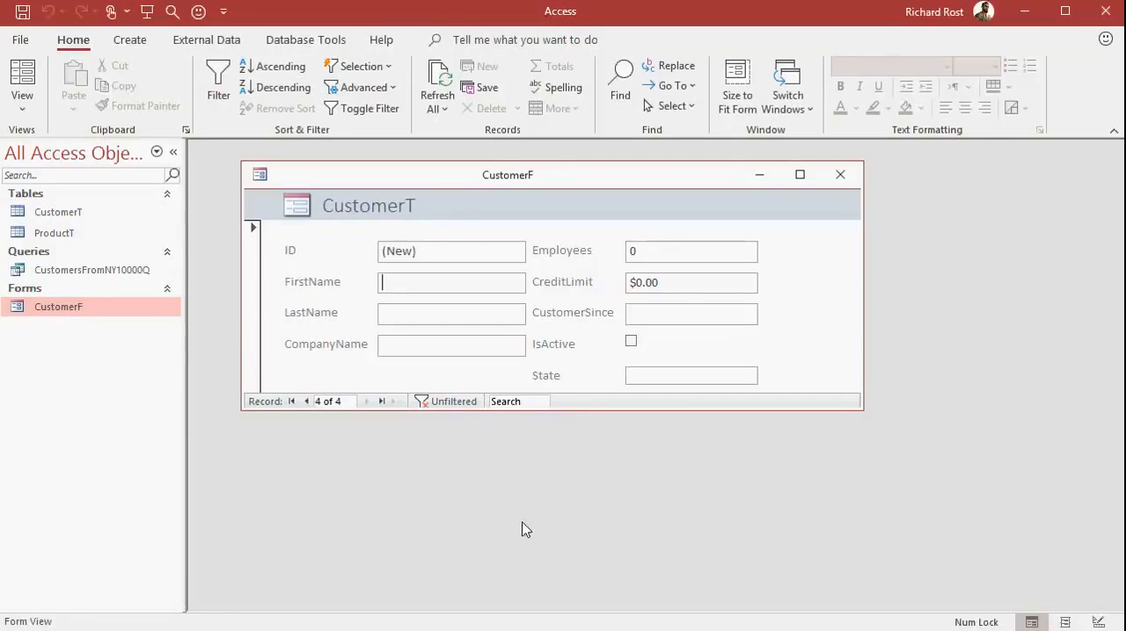
{"action": "type", "text": "Alice"}
{"action": "key", "text": "Tab"}
{"action": "type", "text": "Smith"}
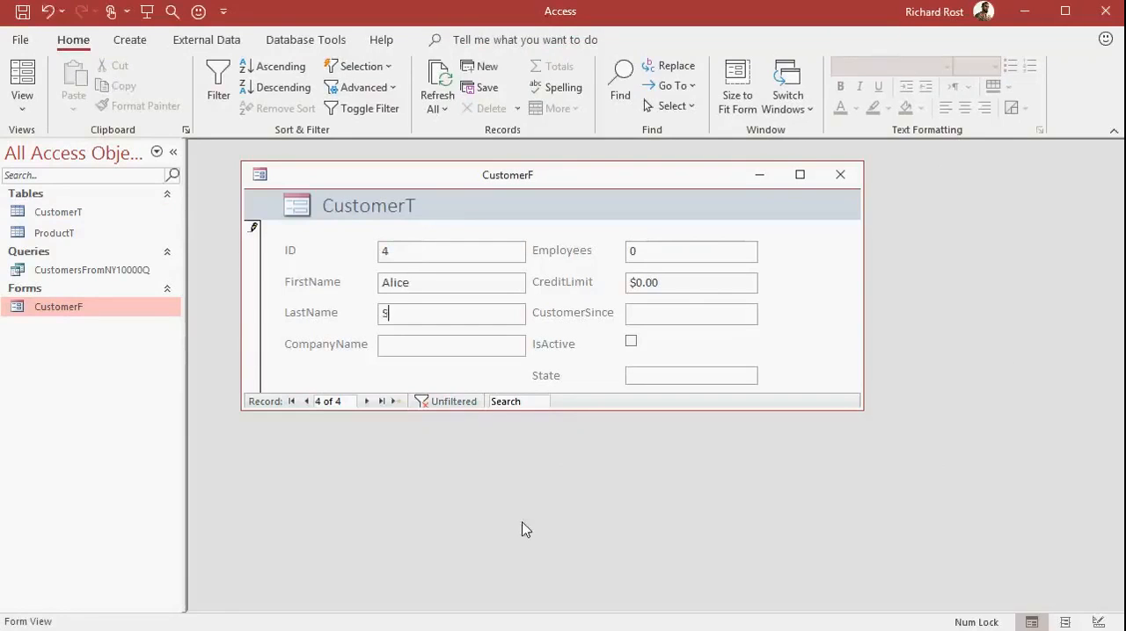
Set the new customer's Employees to 10 and mark the record as IsActive, leaving CompanyName blank.
{"action": "key", "text": "Tab"}
{"action": "key", "text": "Tab"}
{"action": "type", "text": "10"}
{"action": "key", "text": "Tab"}
{"action": "key", "text": "Tab"}
{"action": "key", "text": "Tab"}
{"action": "left_click", "coordinate": [631, 343]}
{"action": "key", "text": "Tab"}
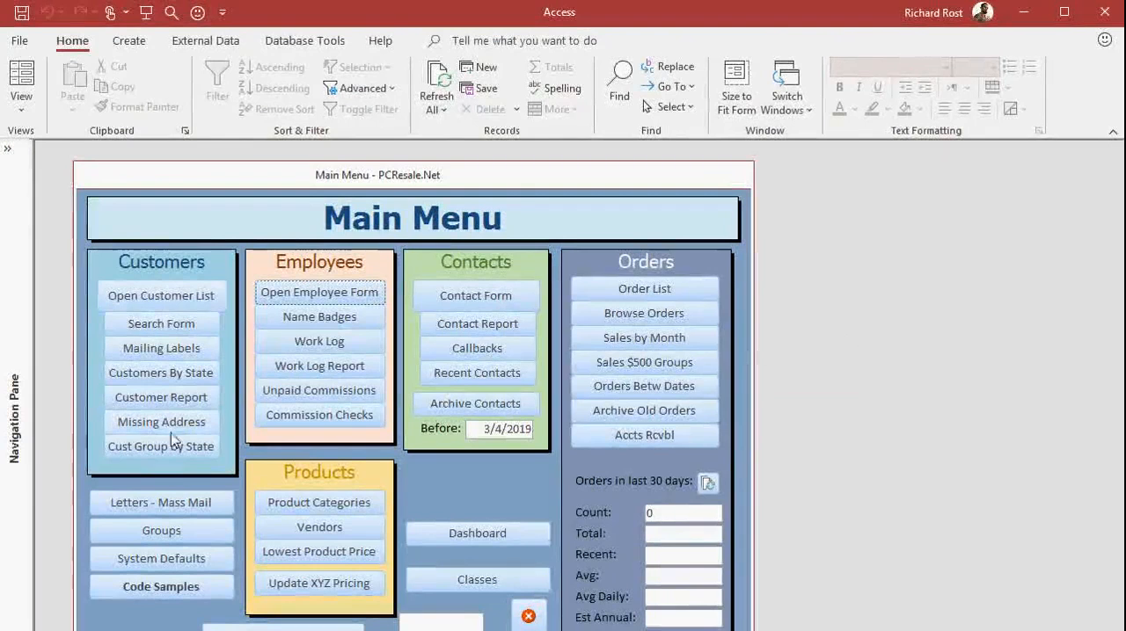
Open the customer list in the PCResale.Net database and view the LMNOP Wholesale record and its notes.
{"action": "left_click", "coordinate": [167, 298]}
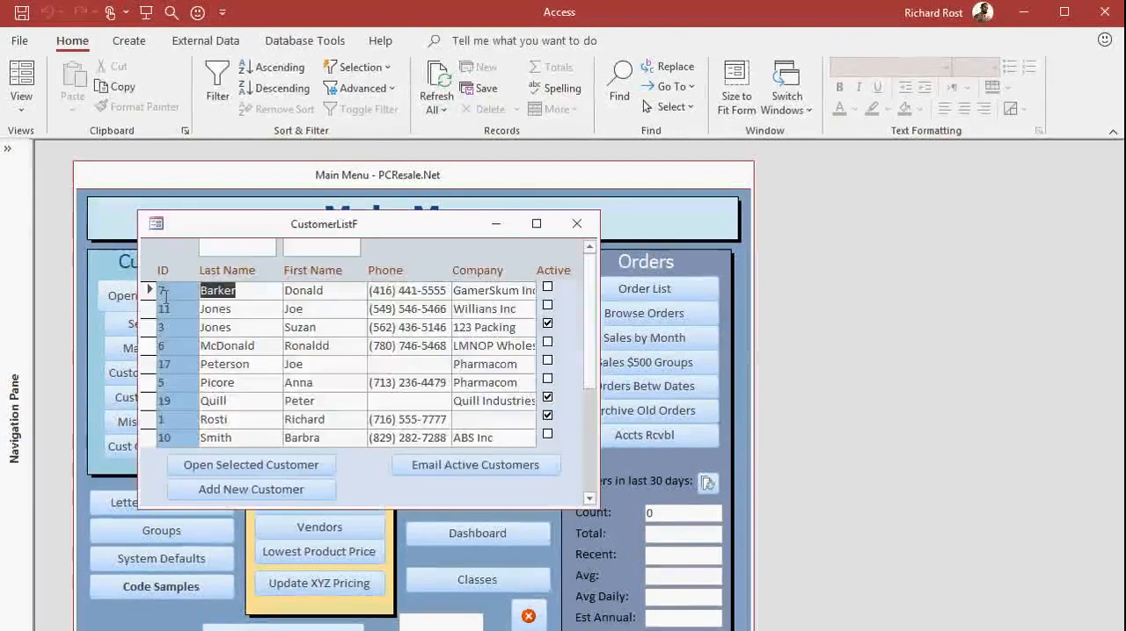
{"action": "double_click", "coordinate": [178, 348]}
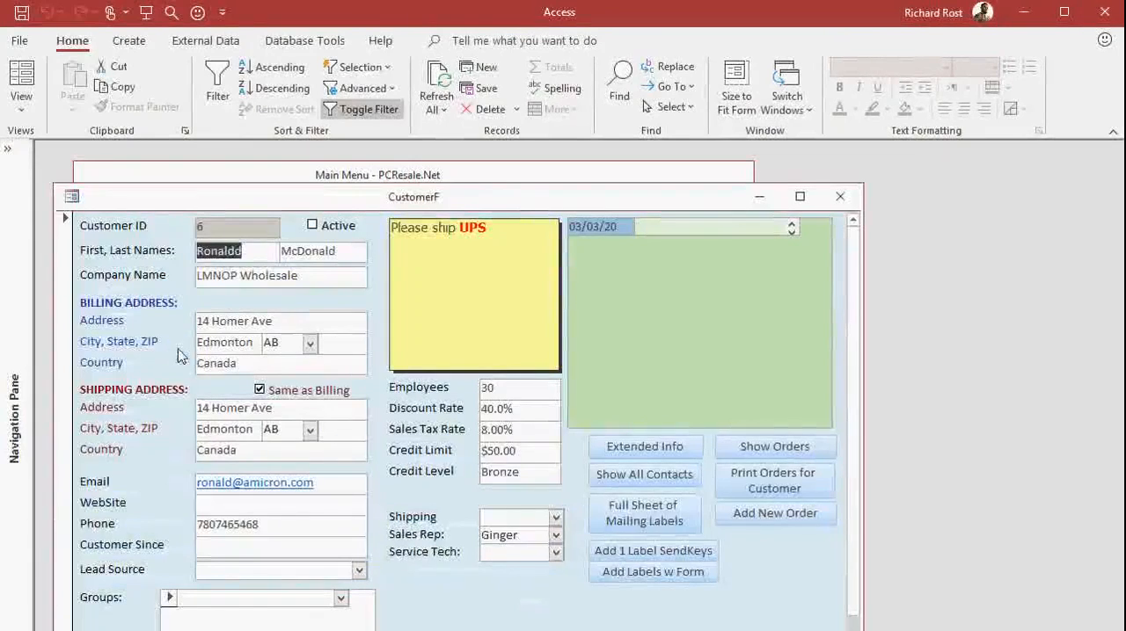
{"action": "left_click", "coordinate": [513, 255]}
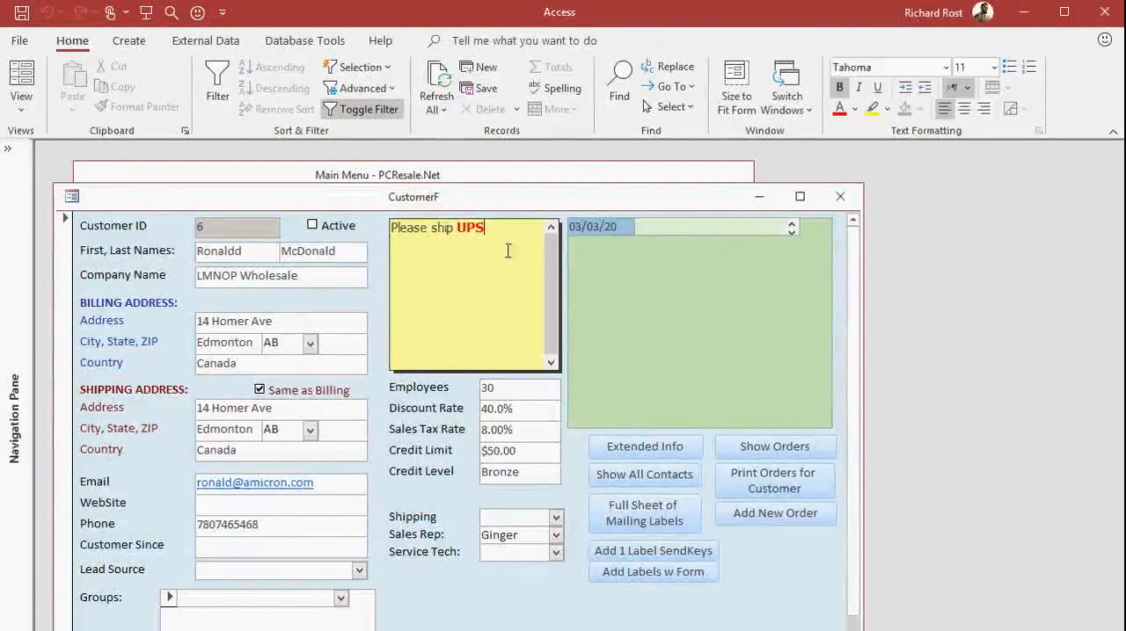
Set Gender to Female in the customer's extended info form and close the open customer forms.
{"action": "left_click", "coordinate": [658, 448]}
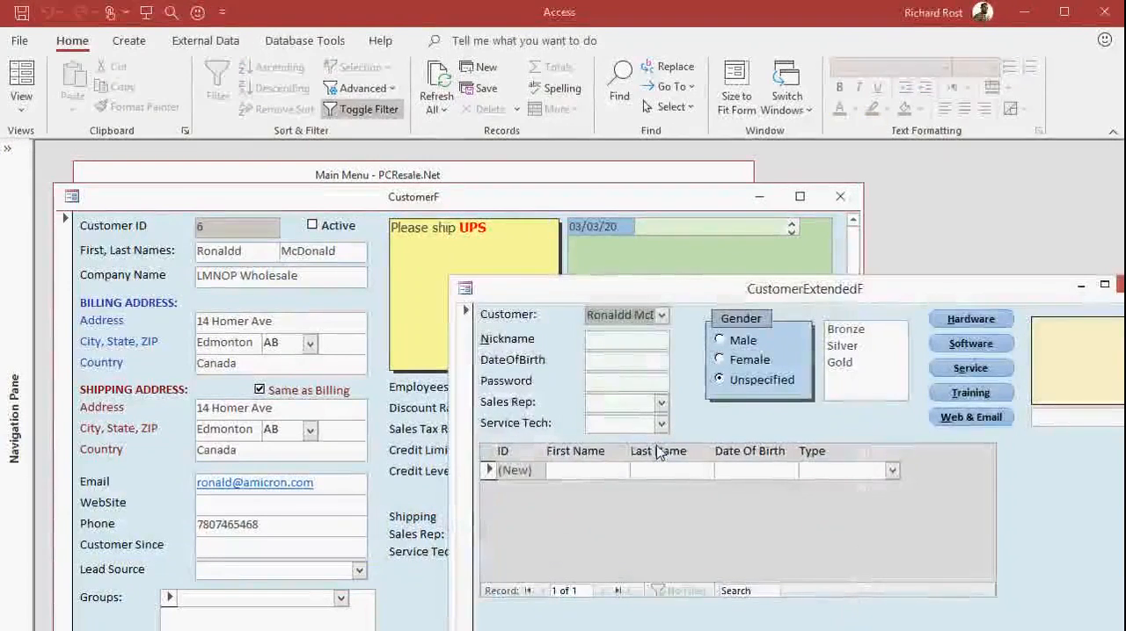
{"action": "left_click_drag", "start_coordinate": [774, 296], "coordinate": [614, 244]}
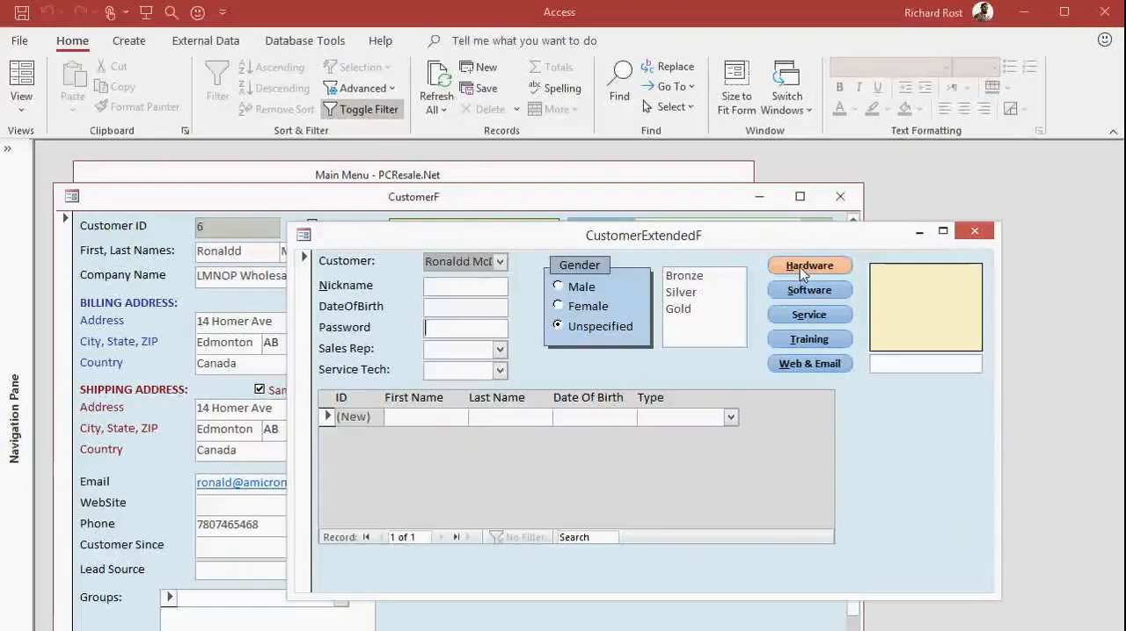
{"action": "left_click", "coordinate": [582, 286]}
{"action": "left_click", "coordinate": [584, 308]}
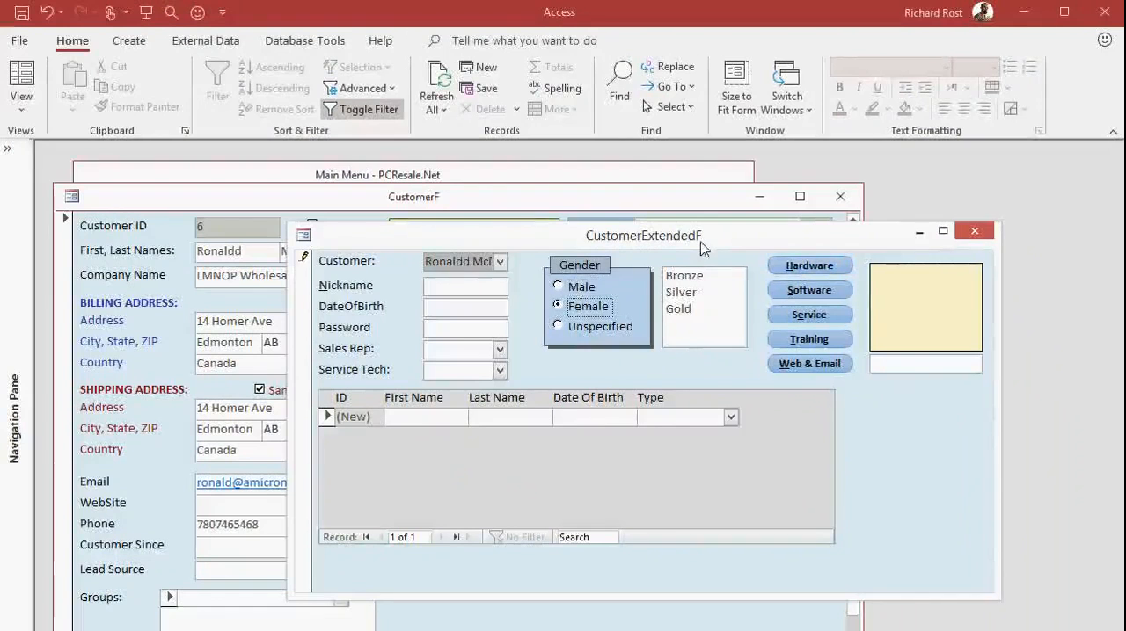
{"action": "left_click", "coordinate": [975, 231]}
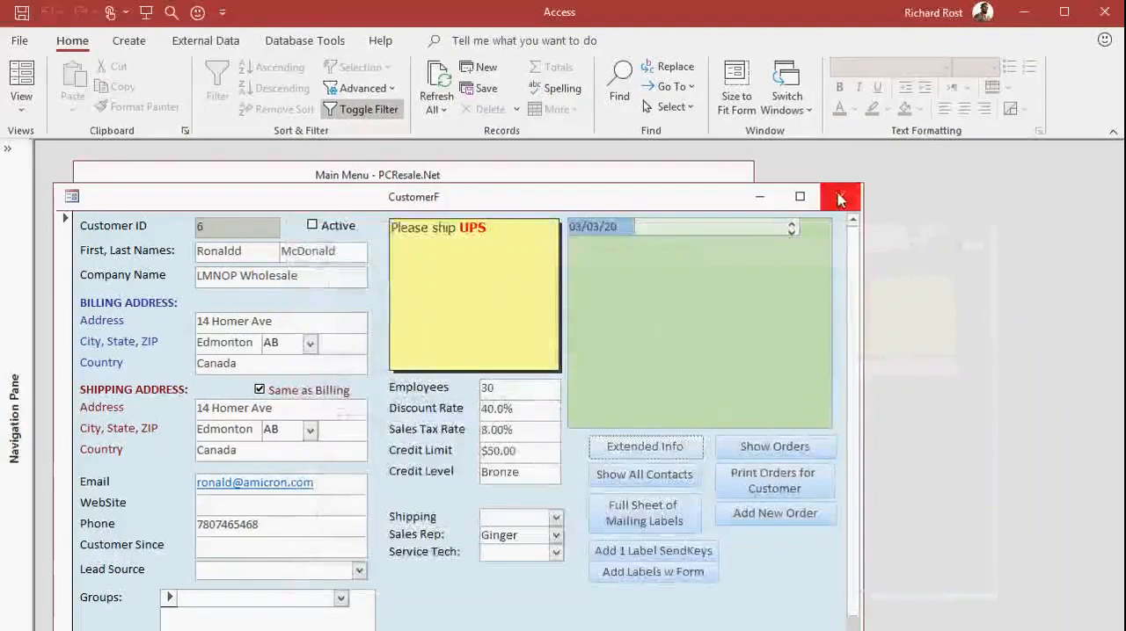
{"action": "left_click", "coordinate": [840, 200]}
{"action": "left_click", "coordinate": [574, 222]}
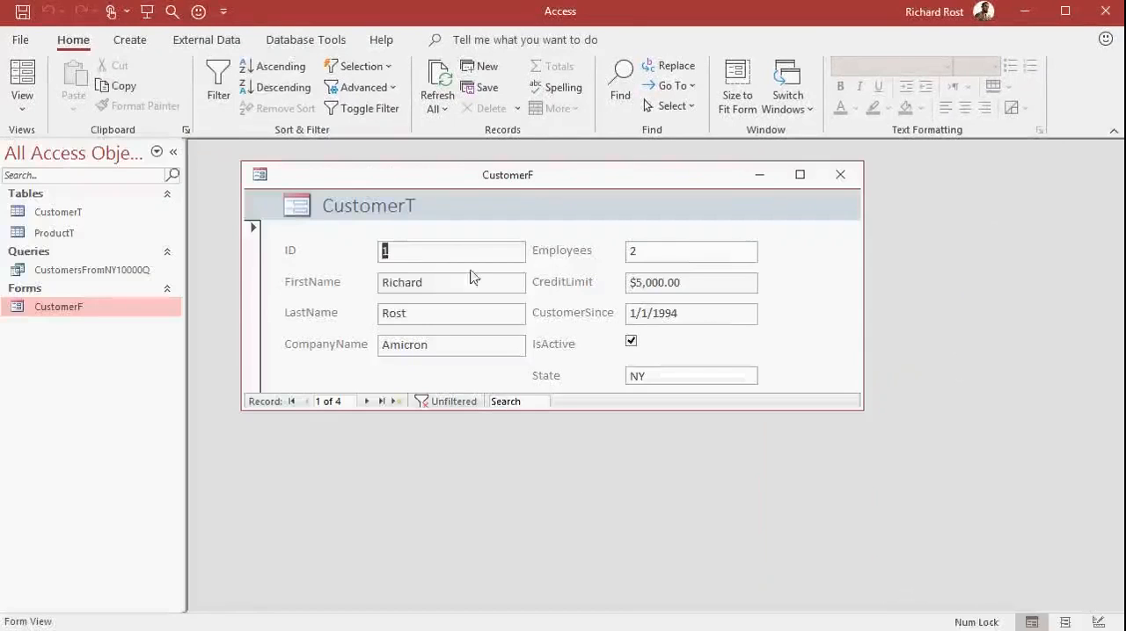
Switch CustomerF to Design View, enlarge its window and move the LastName field above FirstName.
{"action": "right_click", "coordinate": [777, 282]}
{"action": "left_click", "coordinate": [839, 338]}
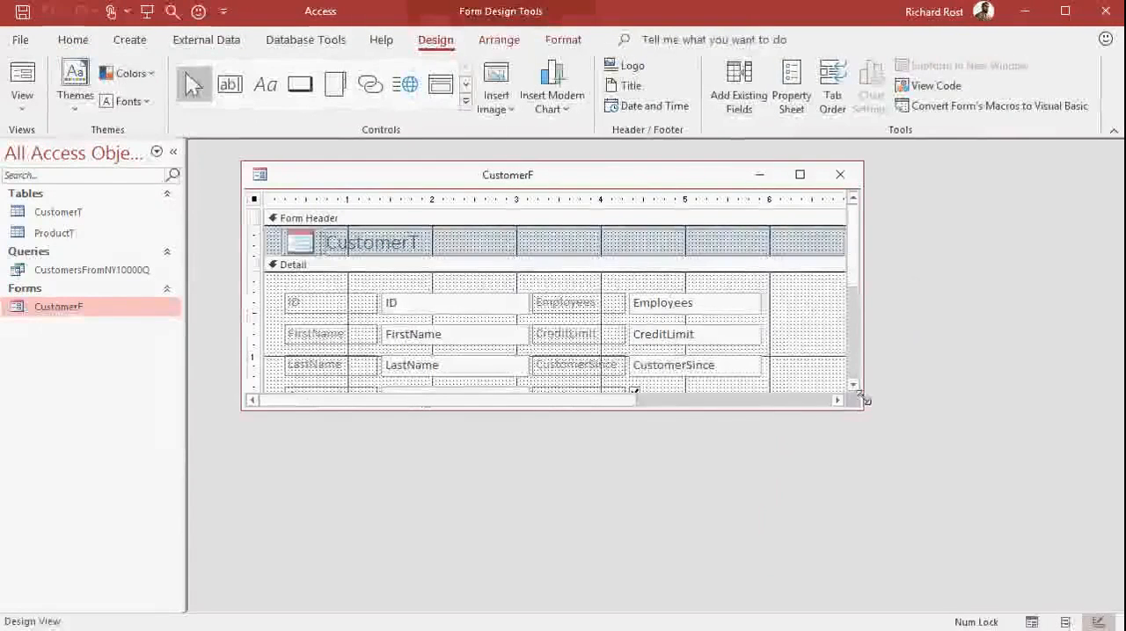
{"action": "left_click_drag", "start_coordinate": [860, 411], "coordinate": [968, 566]}
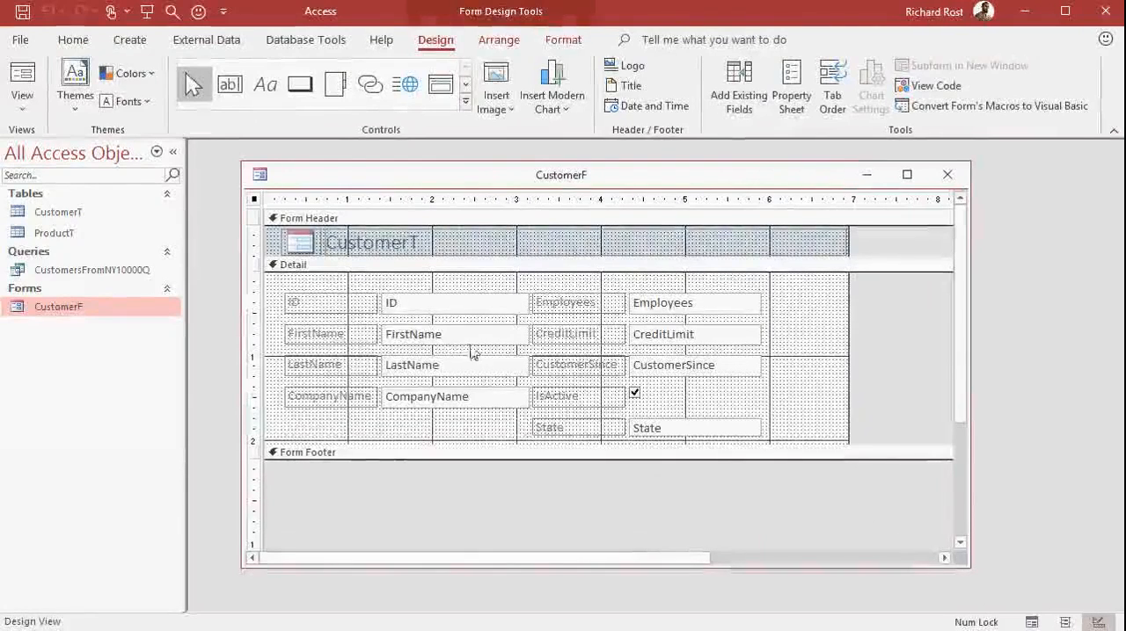
{"action": "left_click", "coordinate": [431, 369]}
{"action": "left_click_drag", "start_coordinate": [431, 369], "coordinate": [430, 324]}
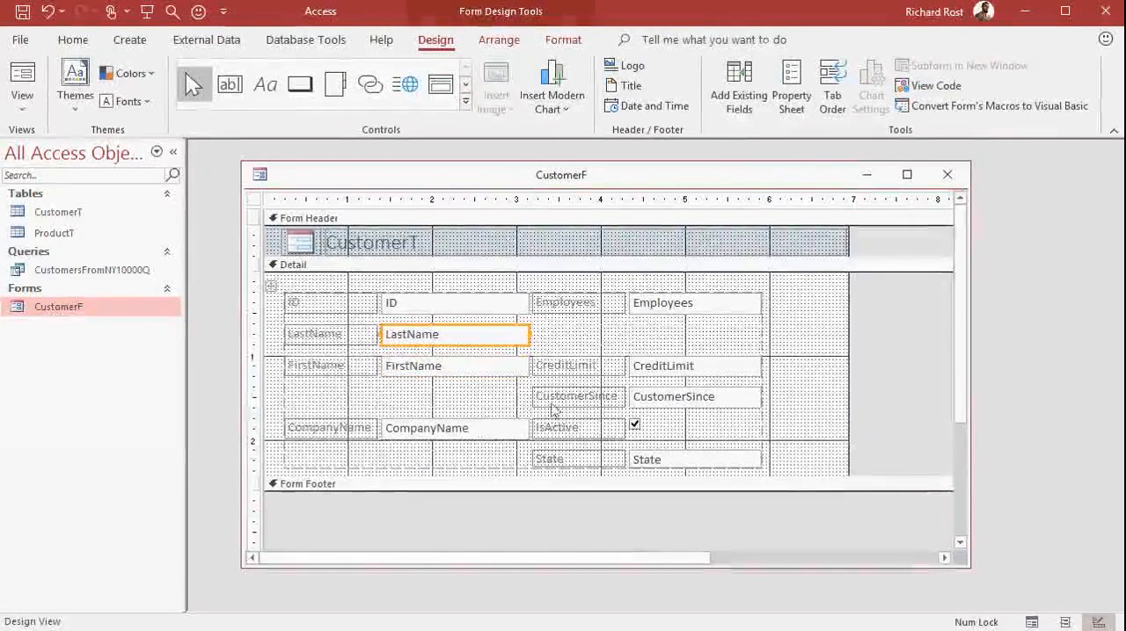
Move the CreditLimit and CustomerSince boxes and their labels up one row in the form layout.
{"action": "left_click_drag", "start_coordinate": [671, 369], "coordinate": [674, 336]}
{"action": "left_click_drag", "start_coordinate": [598, 366], "coordinate": [598, 338]}
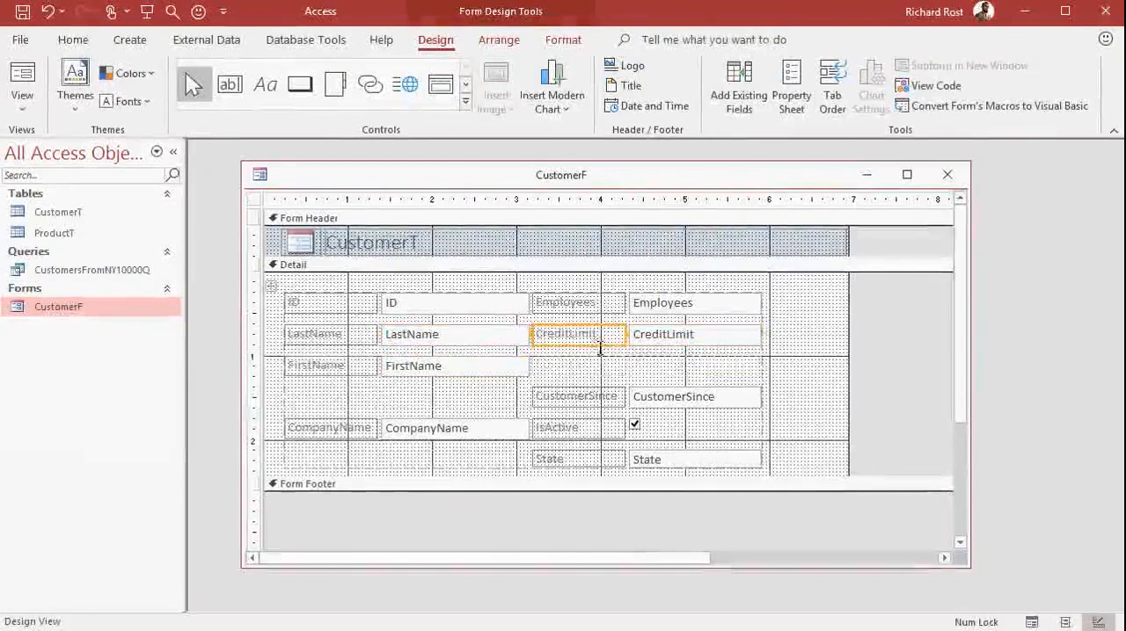
{"action": "left_click", "coordinate": [661, 378]}
{"action": "left_click_drag", "start_coordinate": [662, 380], "coordinate": [659, 382]}
{"action": "left_click_drag", "start_coordinate": [594, 397], "coordinate": [595, 377]}
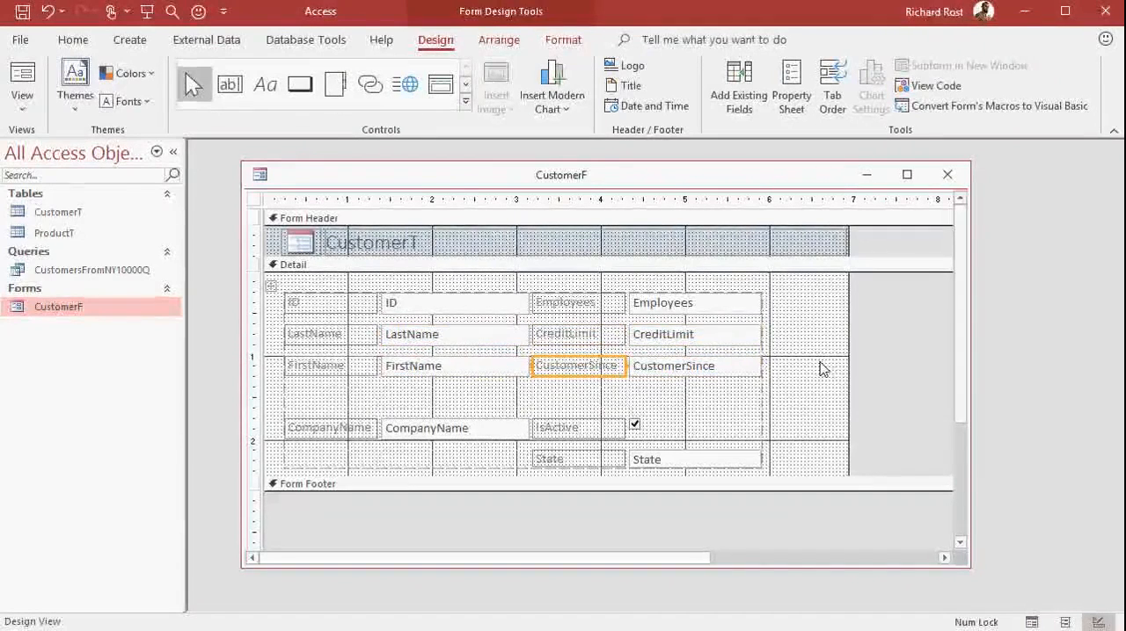
Close CustomerF without saving the design changes, reopen it to check its layout, and close it.
{"action": "left_click", "coordinate": [947, 175]}
{"action": "left_click", "coordinate": [764, 502]}
{"action": "double_click", "coordinate": [88, 321]}
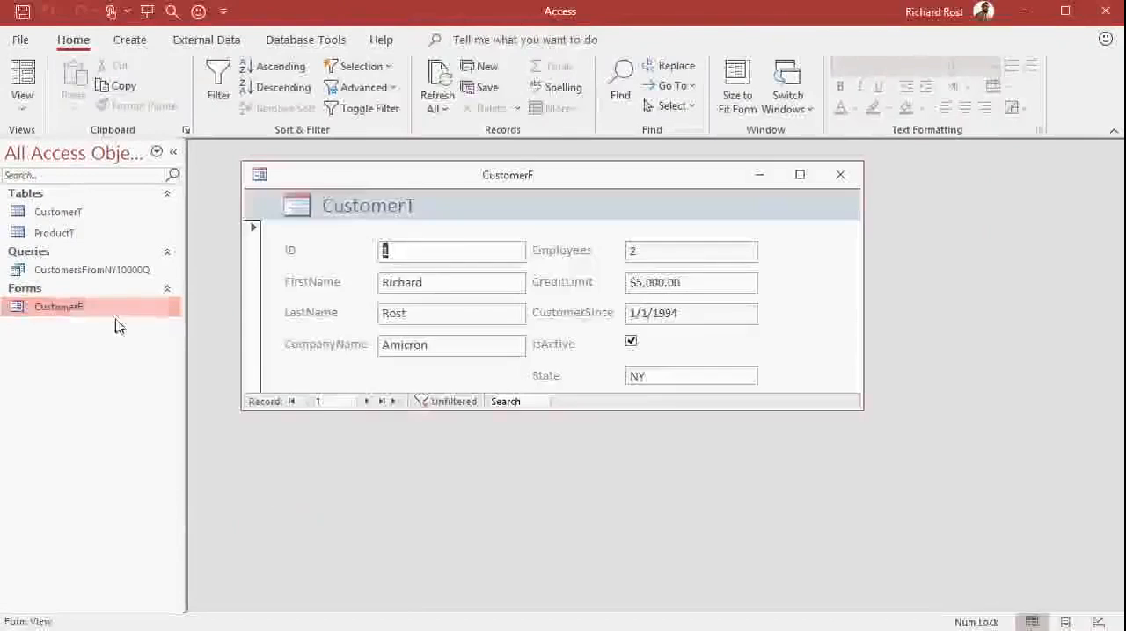
{"action": "left_click", "coordinate": [841, 176]}
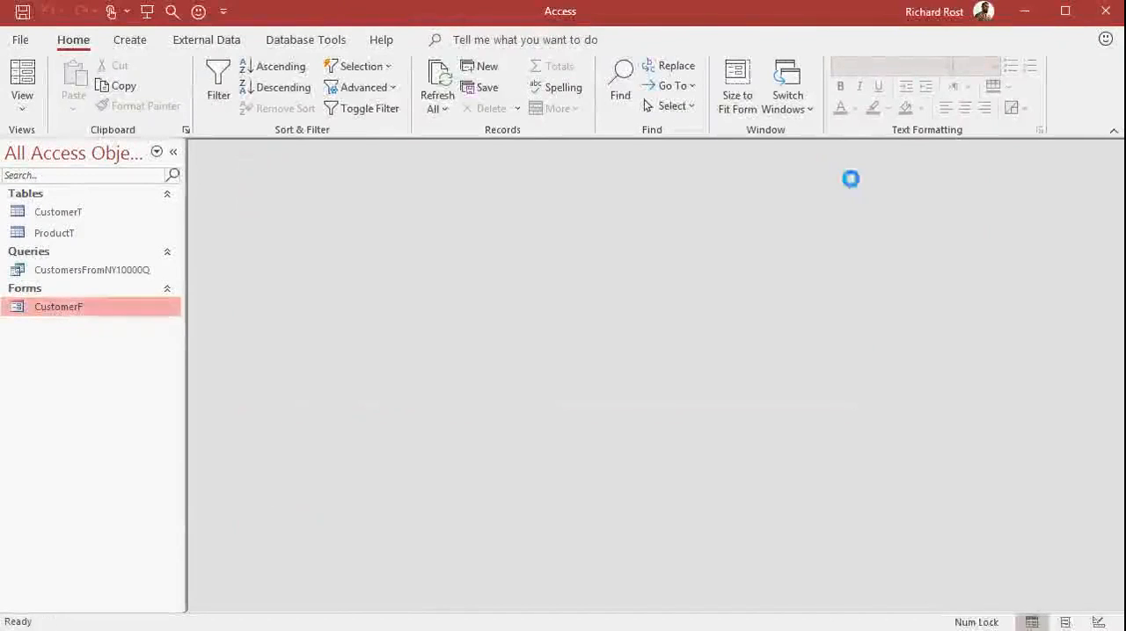
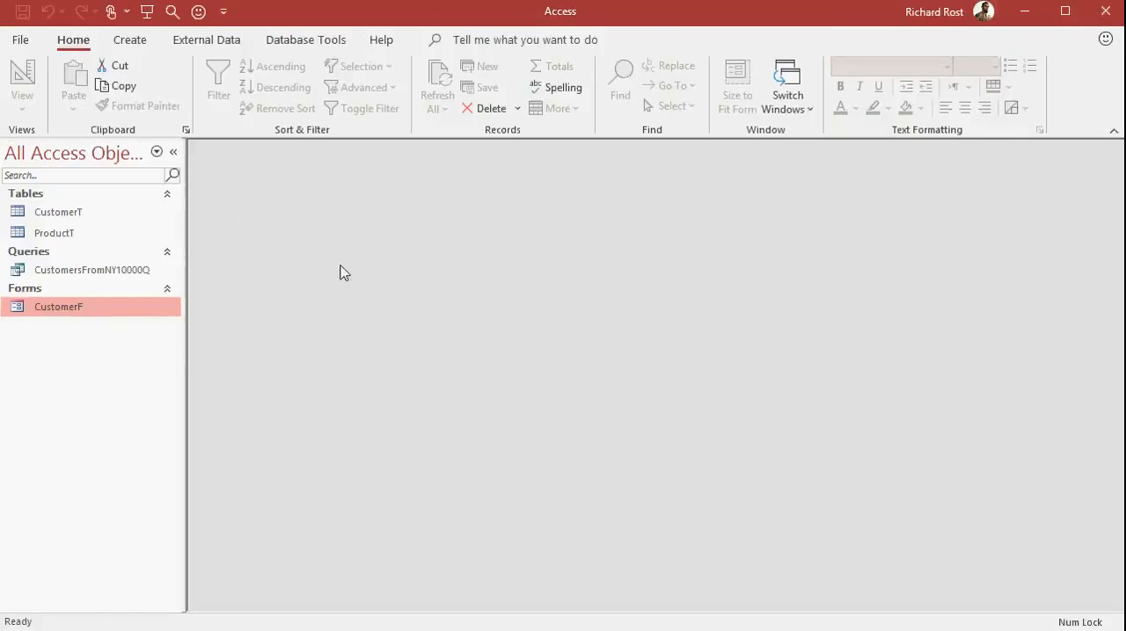
Start a mailing label report from CustomerT with Avery 5160 sheet-feed labels, keeping the Arial, size 8, Light text.
{"action": "left_click", "coordinate": [132, 39]}
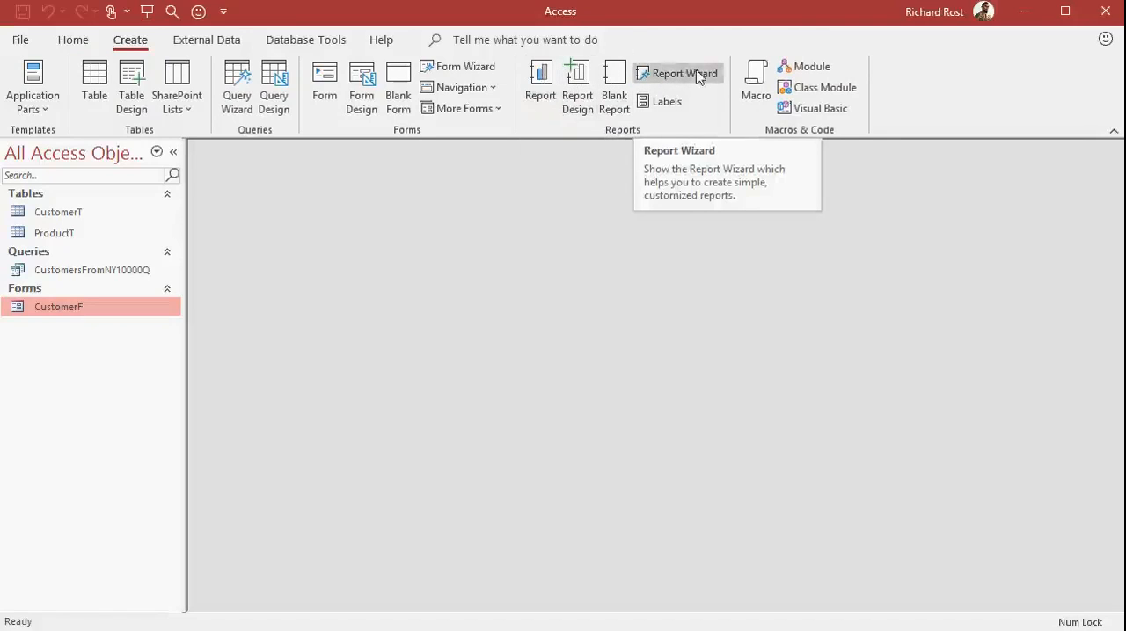
{"action": "left_click", "coordinate": [674, 103]}
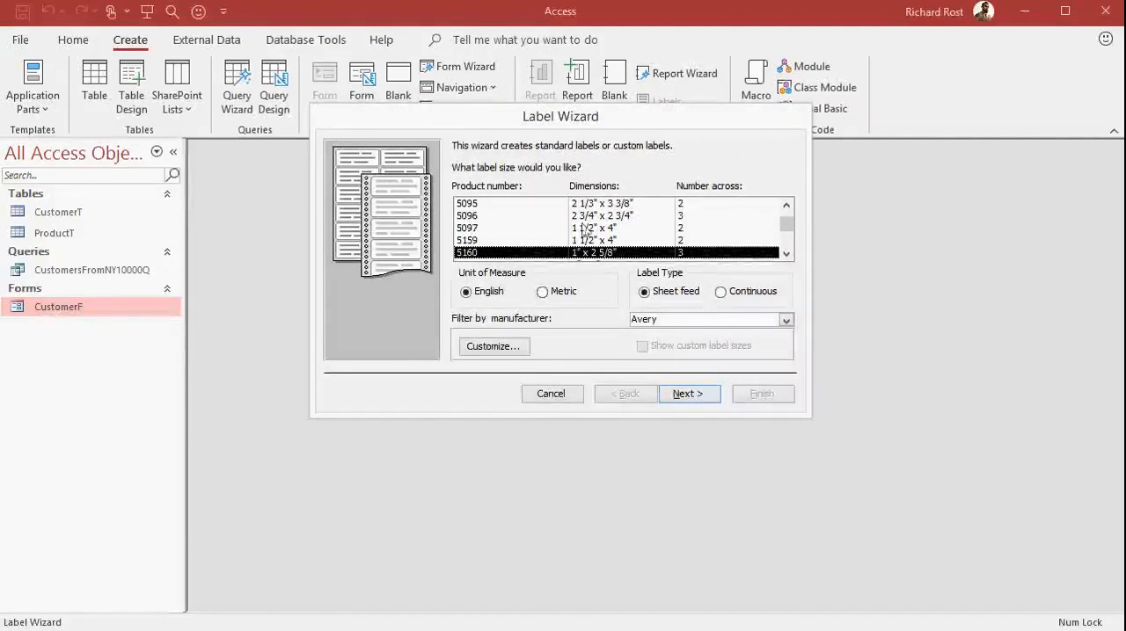
{"action": "left_click", "coordinate": [694, 395]}
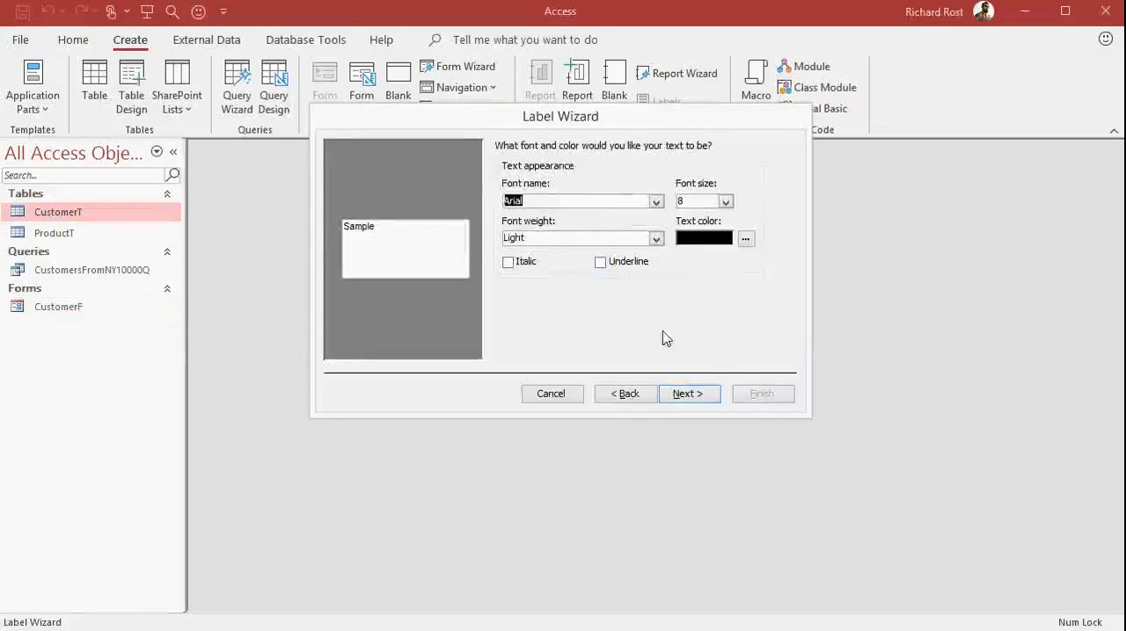
{"action": "left_click", "coordinate": [687, 394]}
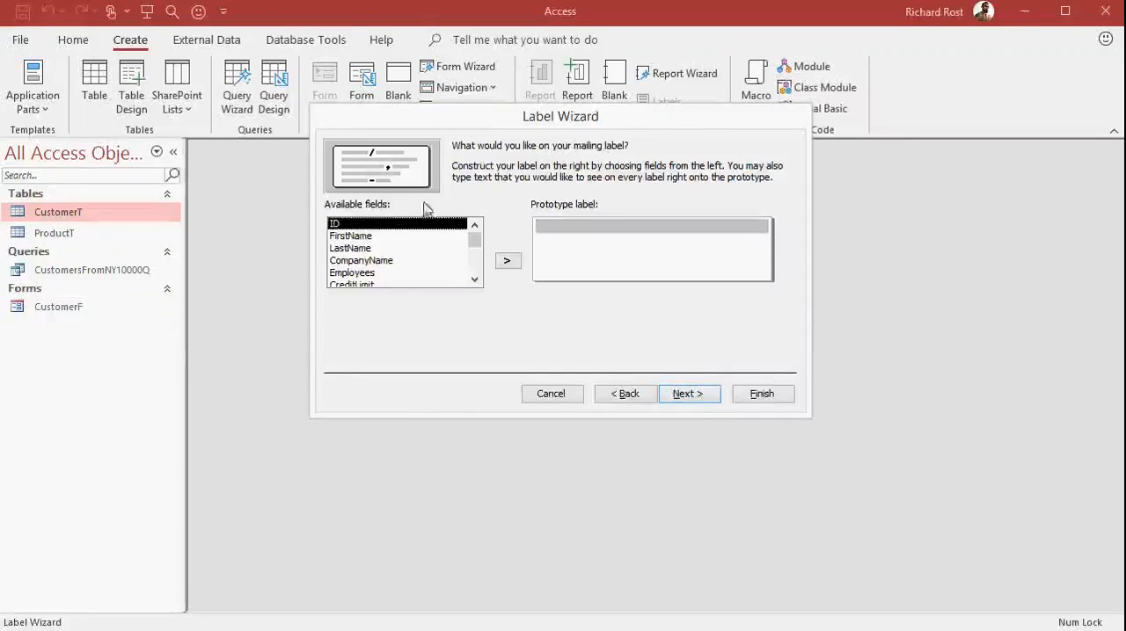
Build the label prototype with FirstName and LastName on the first line, CompanyName on the second and State on the third.
{"action": "left_click", "coordinate": [393, 236]}
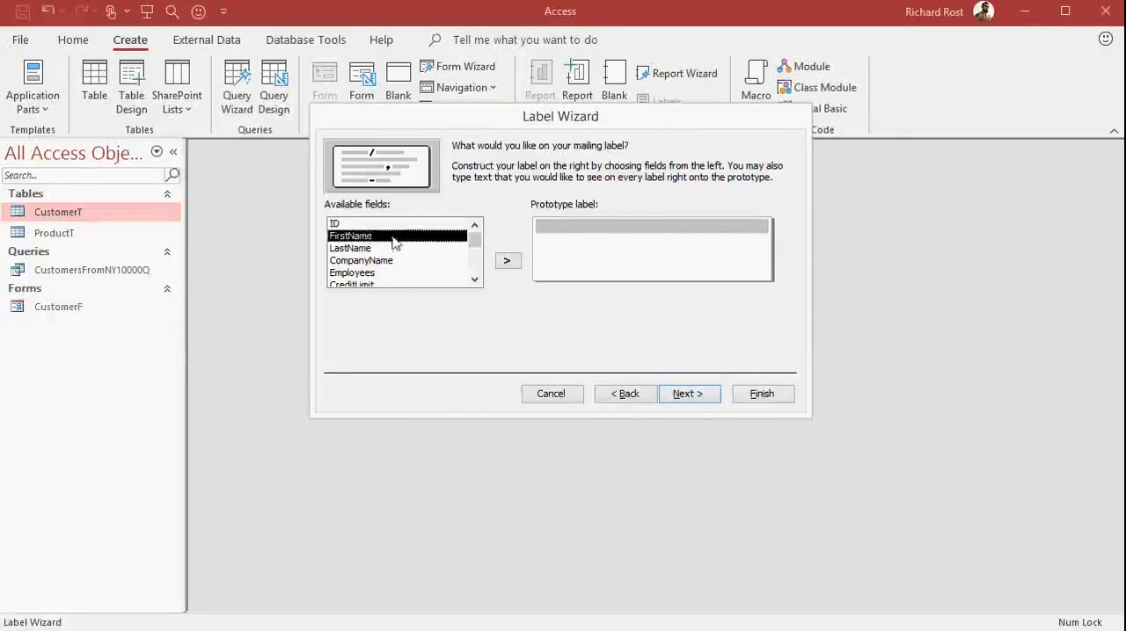
{"action": "left_click", "coordinate": [510, 263]}
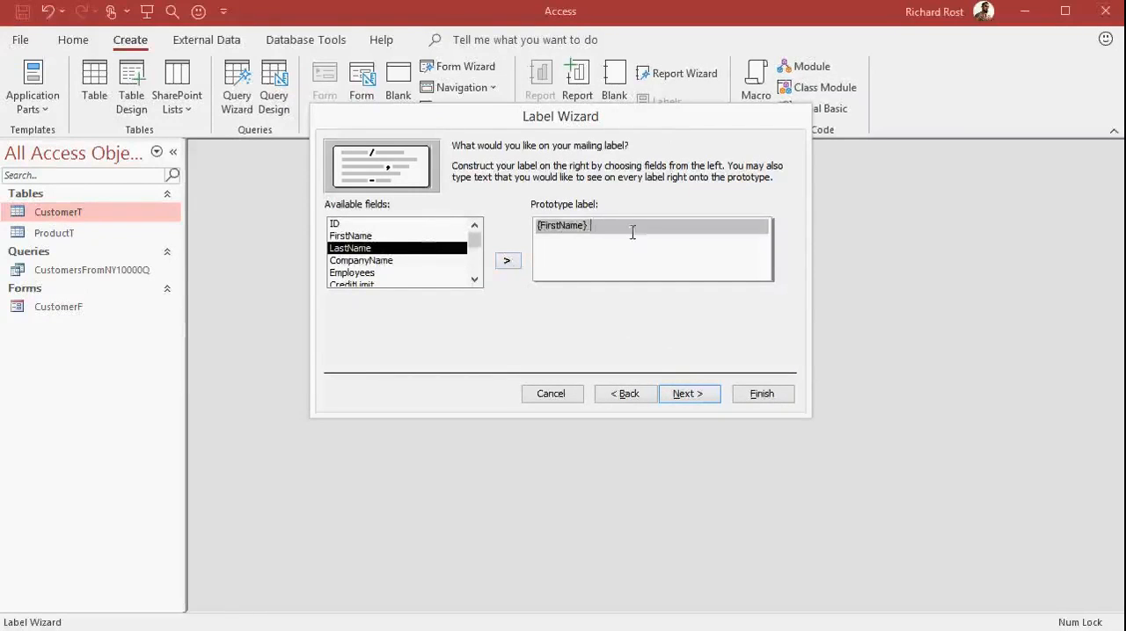
{"action": "double_click", "coordinate": [393, 250]}
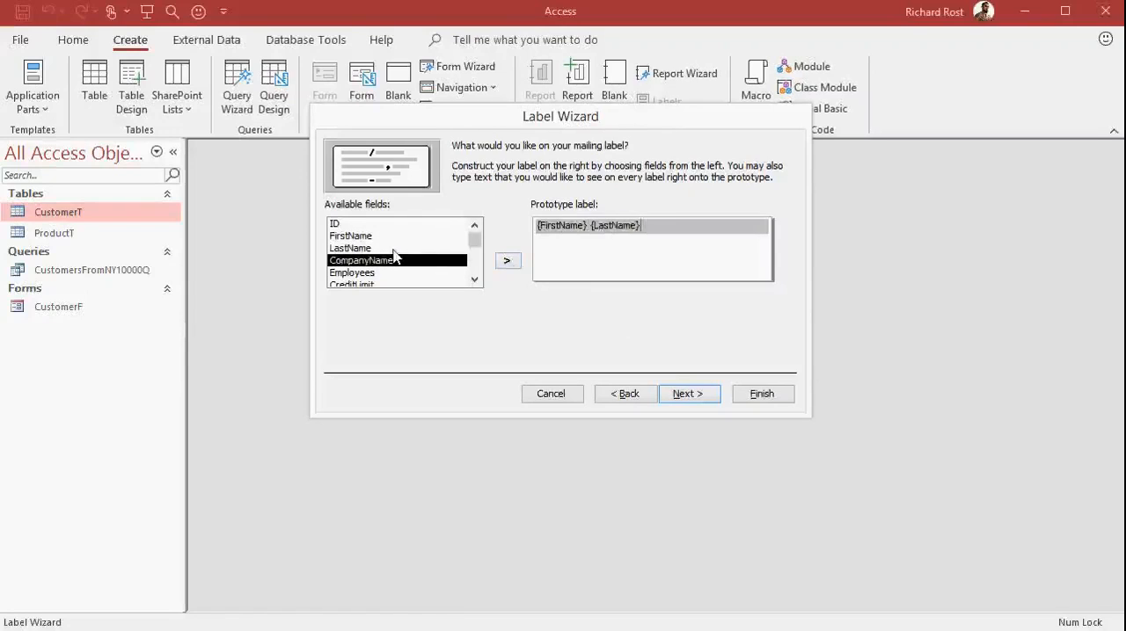
{"action": "key", "text": "Return"}
{"action": "double_click", "coordinate": [394, 260]}
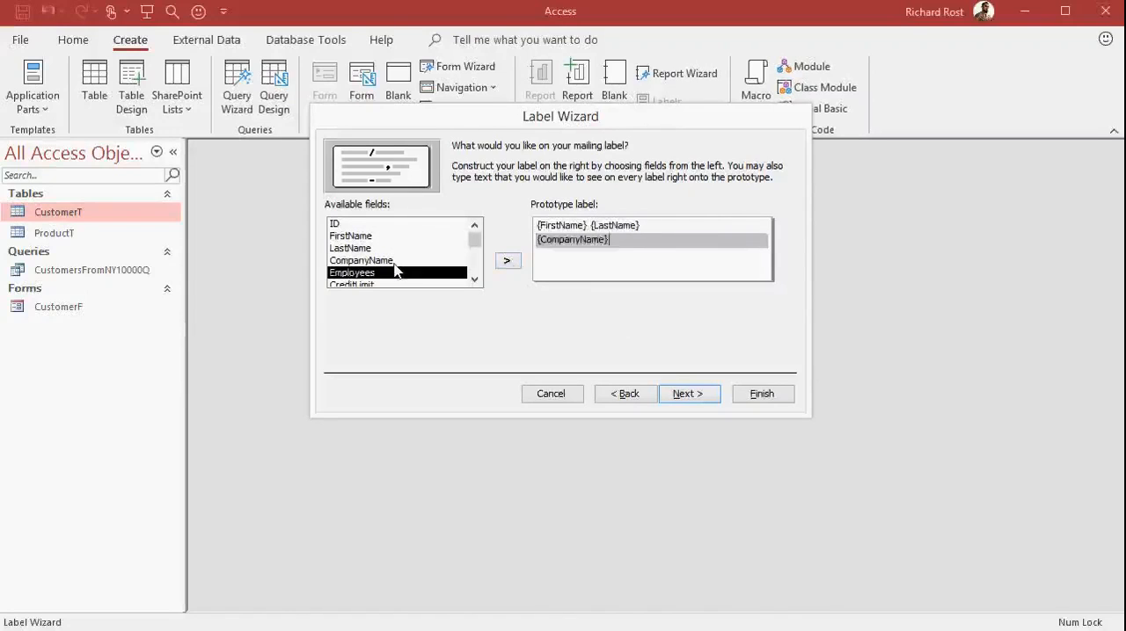
{"action": "key", "text": "Return"}
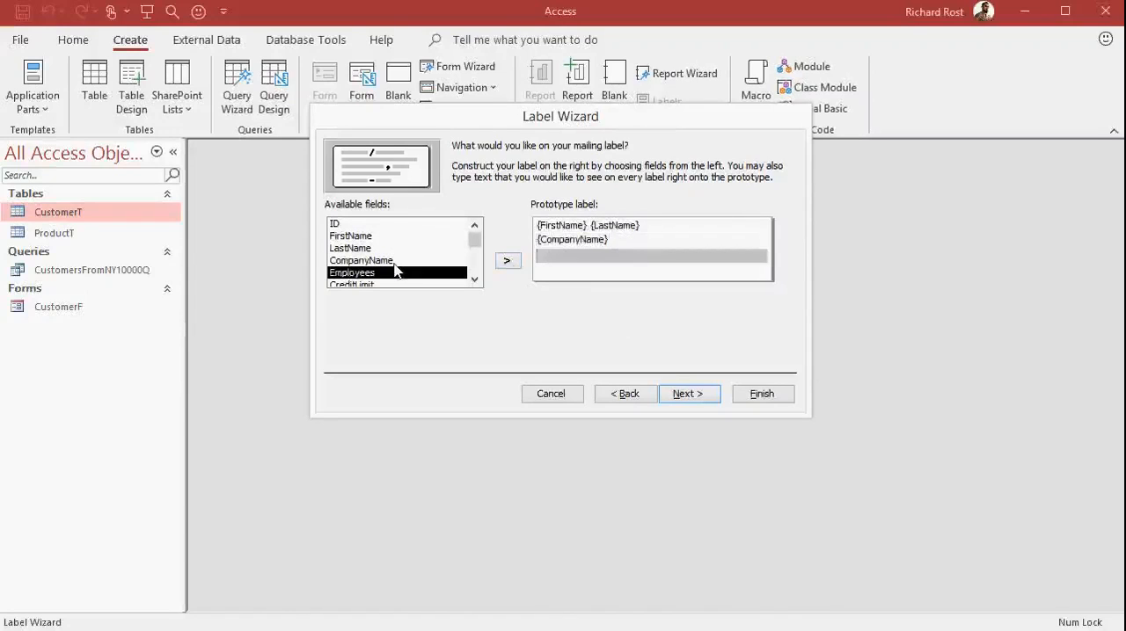
{"action": "left_click", "coordinate": [475, 280]}
{"action": "left_click", "coordinate": [475, 279]}
{"action": "left_click", "coordinate": [475, 280]}
{"action": "left_click", "coordinate": [475, 280]}
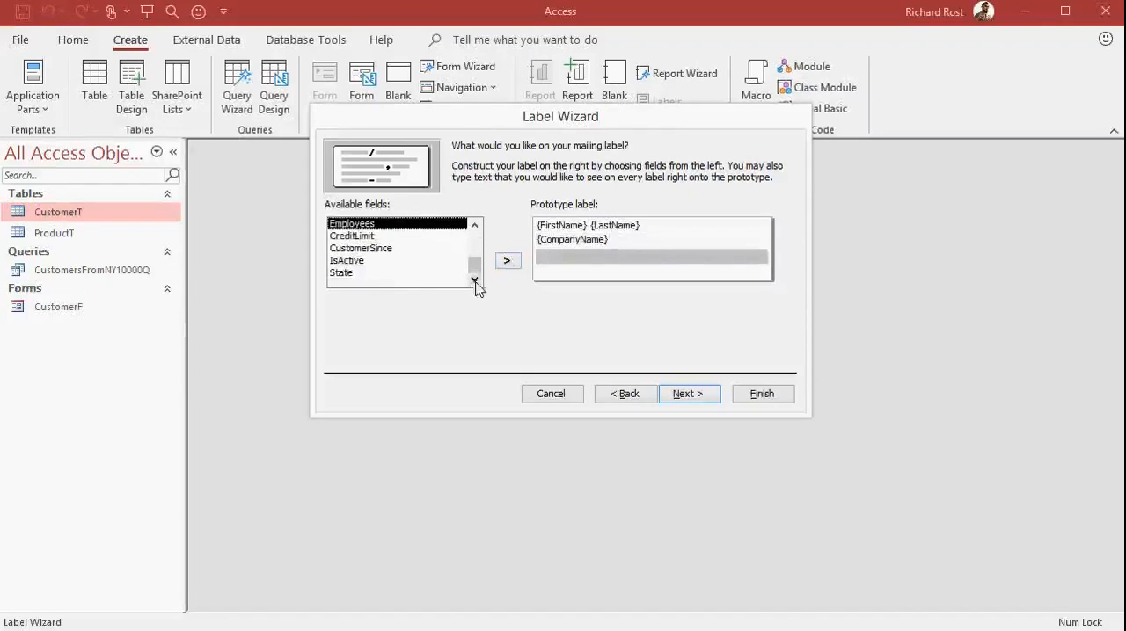
{"action": "left_click", "coordinate": [364, 274]}
{"action": "double_click", "coordinate": [365, 274]}
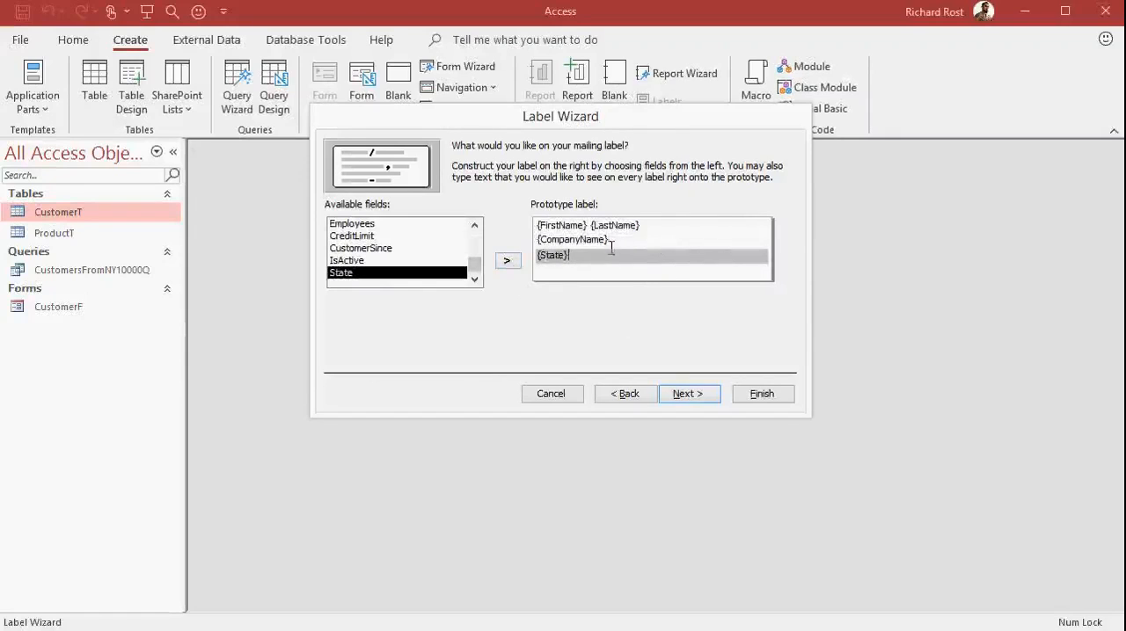
{"action": "left_click", "coordinate": [687, 394]}
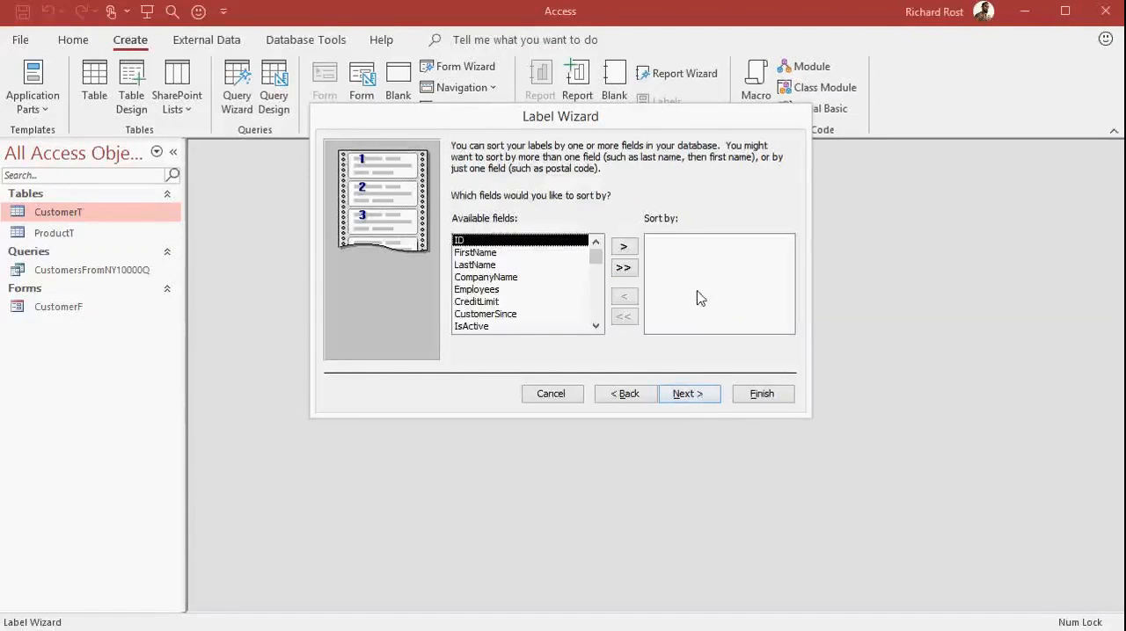
Sort the labels by LastName and then by FirstName.
{"action": "double_click", "coordinate": [486, 266]}
{"action": "double_click", "coordinate": [486, 254]}
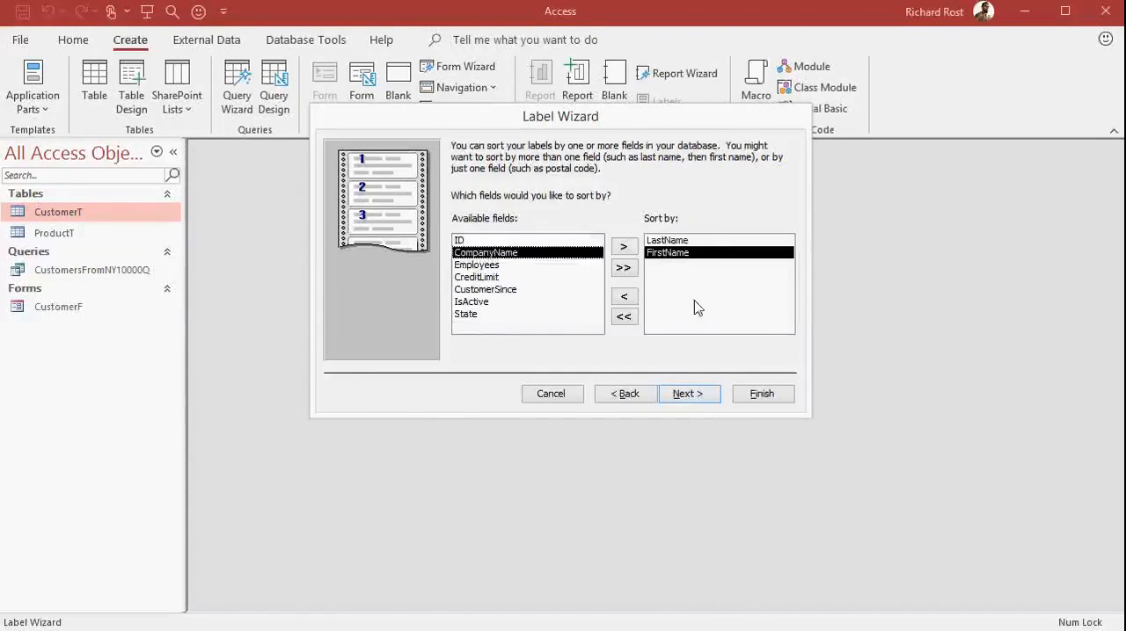
{"action": "left_click", "coordinate": [691, 396]}
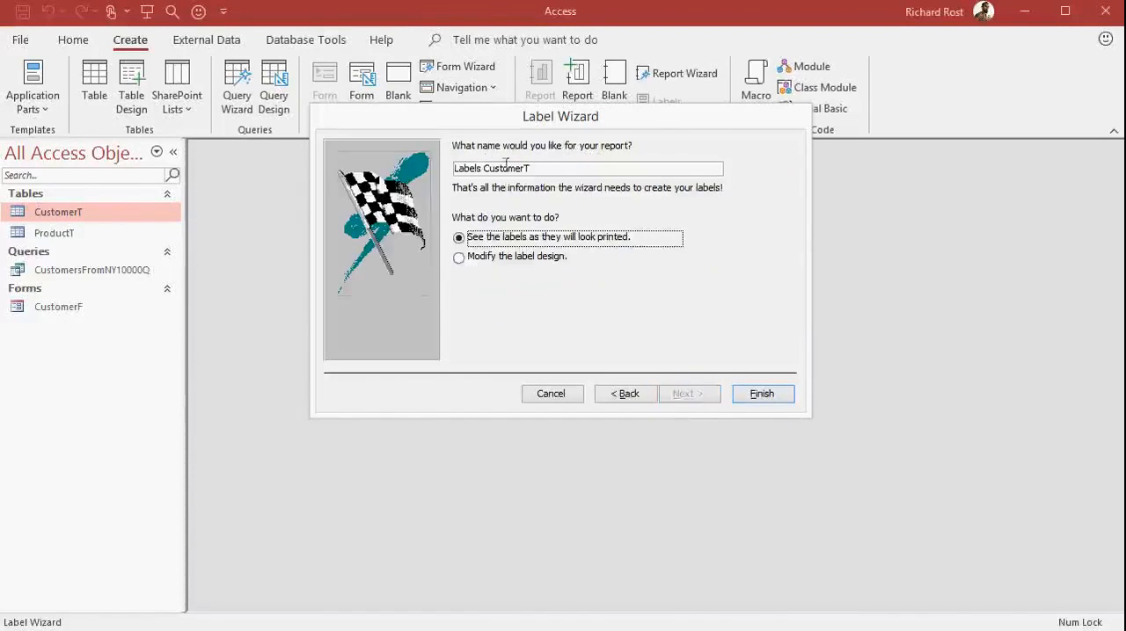
Name the label report CustomerMailingLabelR and finish the wizard, showing the labels as they will look printed.
{"action": "left_click_drag", "start_coordinate": [554, 169], "coordinate": [425, 174]}
{"action": "type", "text": "M"}
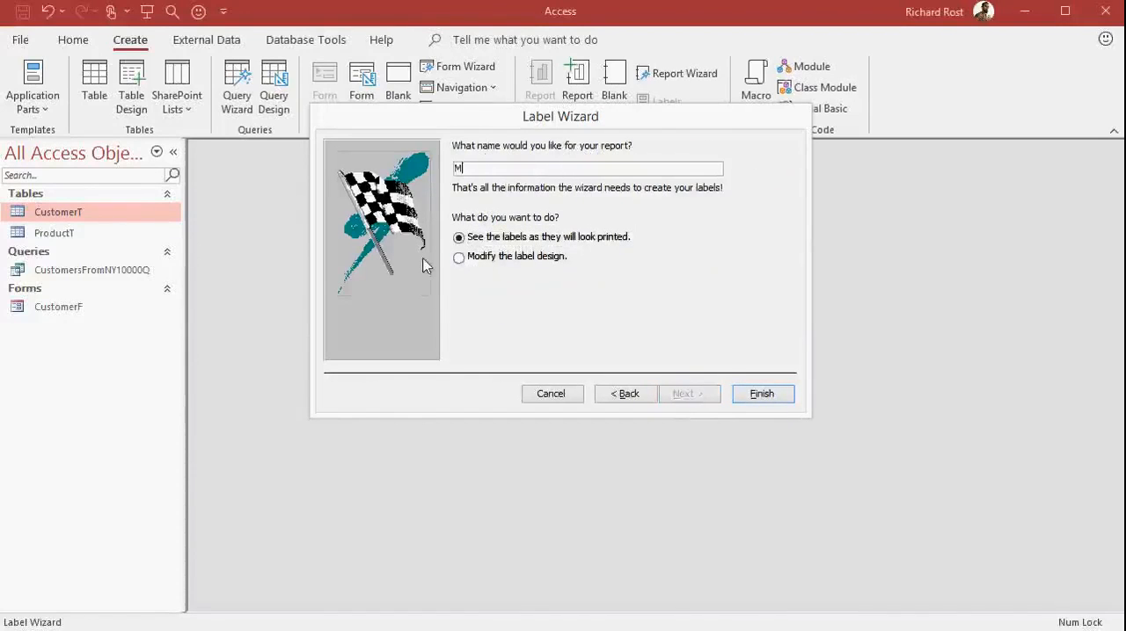
{"action": "type", "text": "ailingLabelR"}
{"action": "key", "text": "Home"}
{"action": "type", "text": "Customer"}
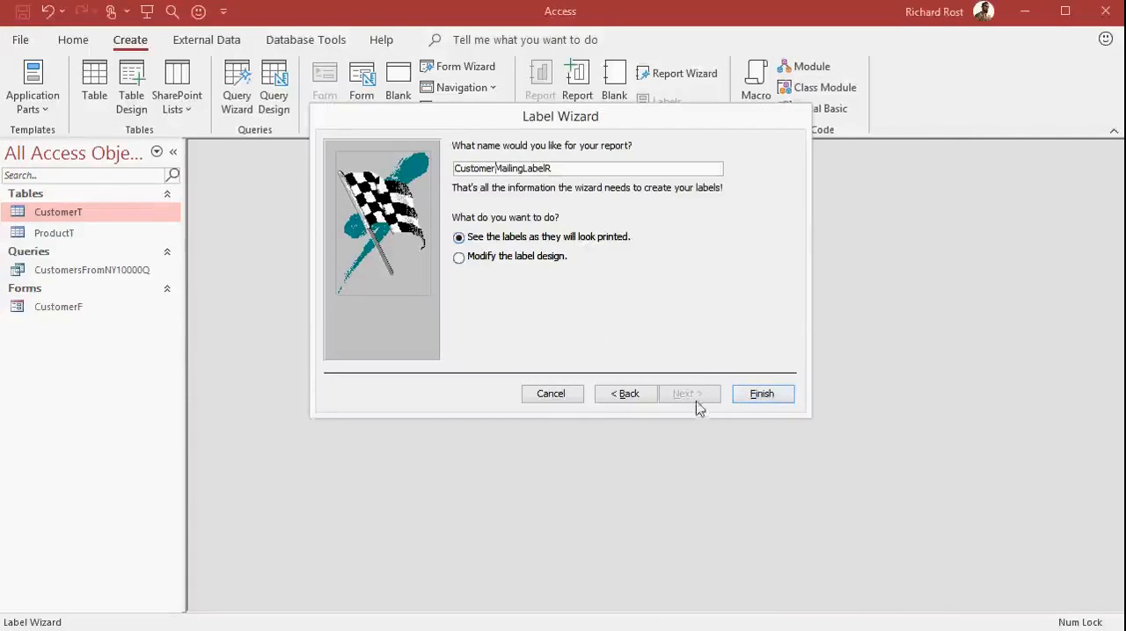
{"action": "left_click", "coordinate": [762, 394]}
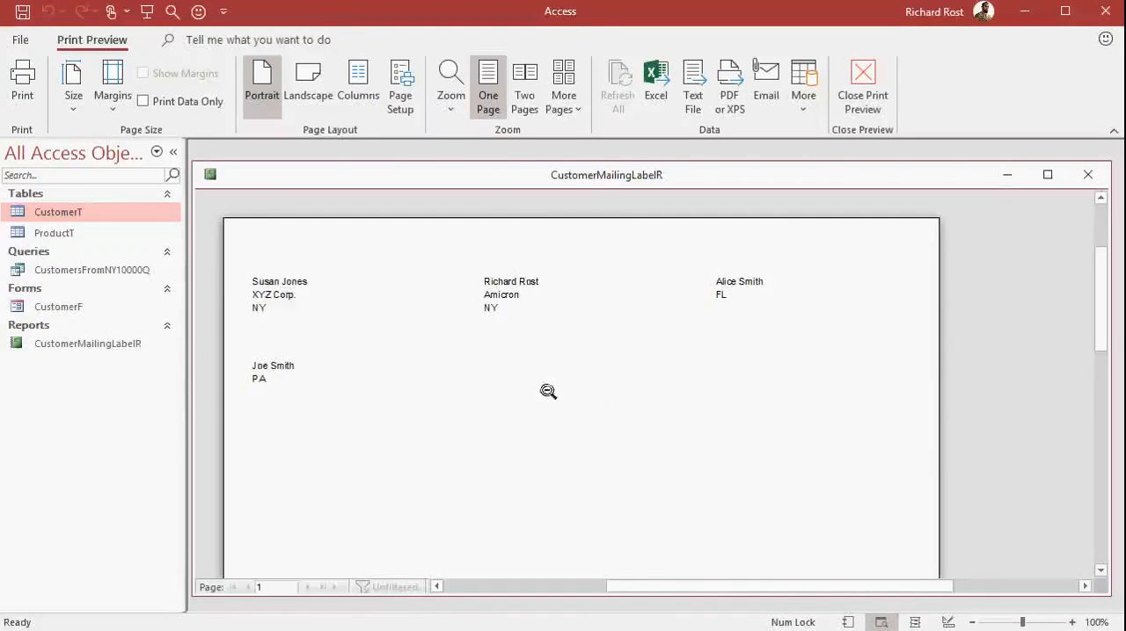
Inspect the label sheet in the print preview at full-page and close-up size, check its print options, and close the report.
{"action": "left_click", "coordinate": [554, 350]}
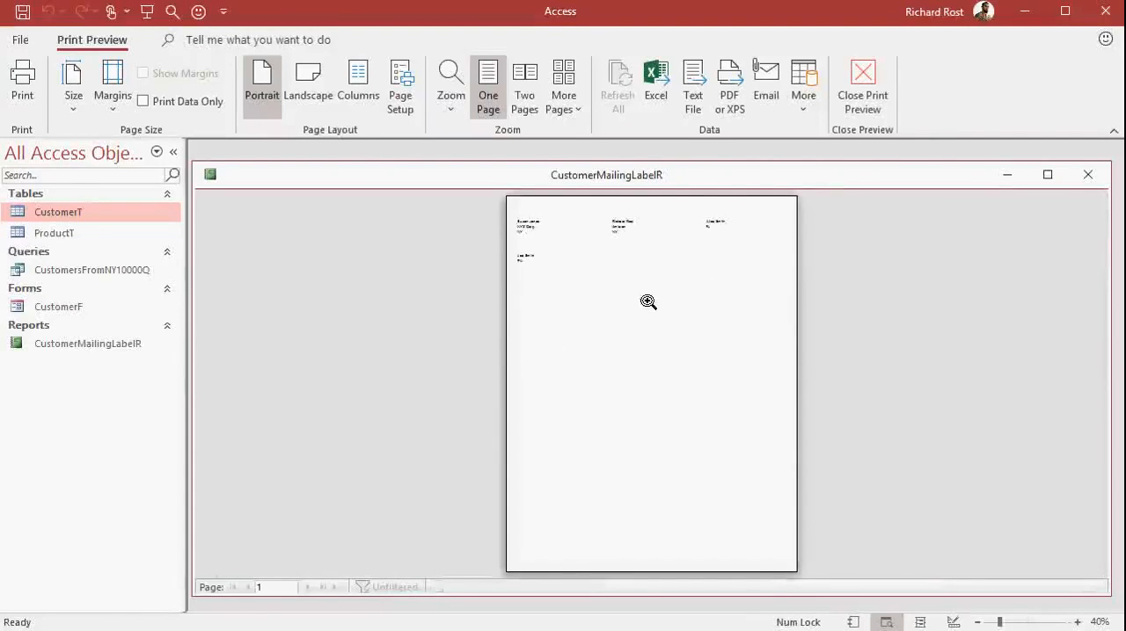
{"action": "left_click", "coordinate": [570, 229]}
{"action": "left_click", "coordinate": [689, 265]}
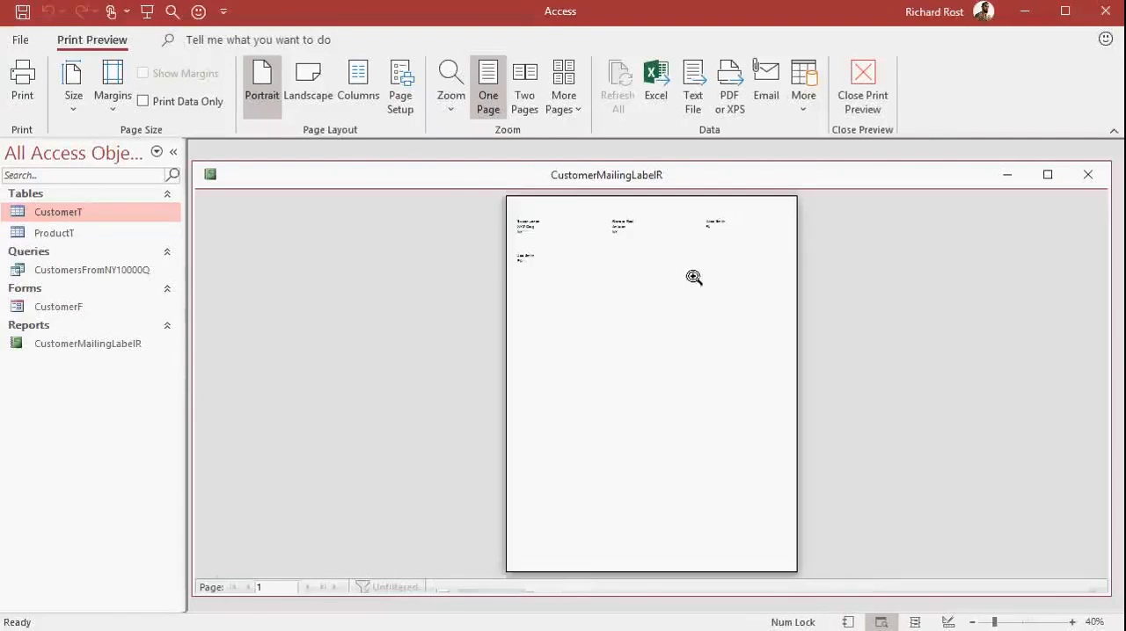
{"action": "right_click", "coordinate": [610, 264]}
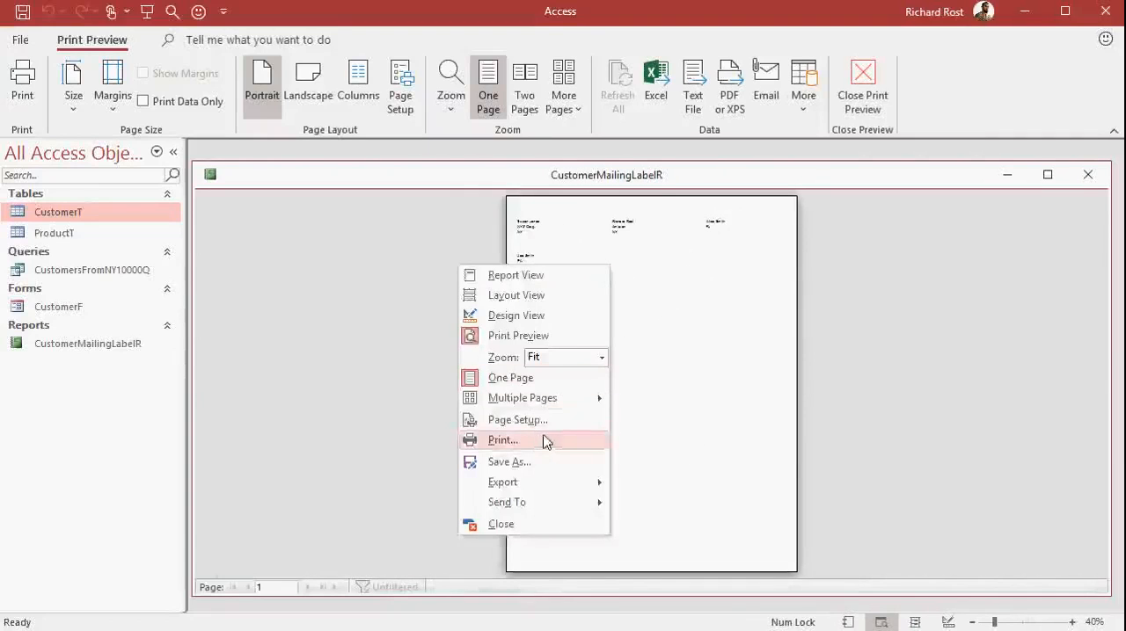
{"action": "left_click", "coordinate": [661, 181]}
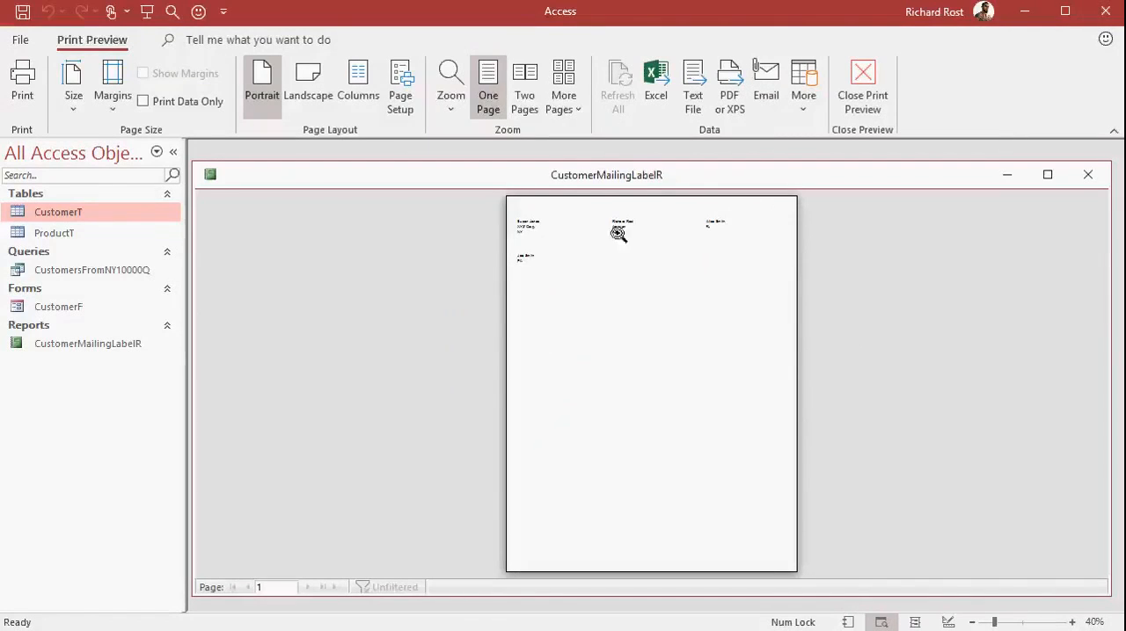
{"action": "left_click", "coordinate": [1085, 176]}
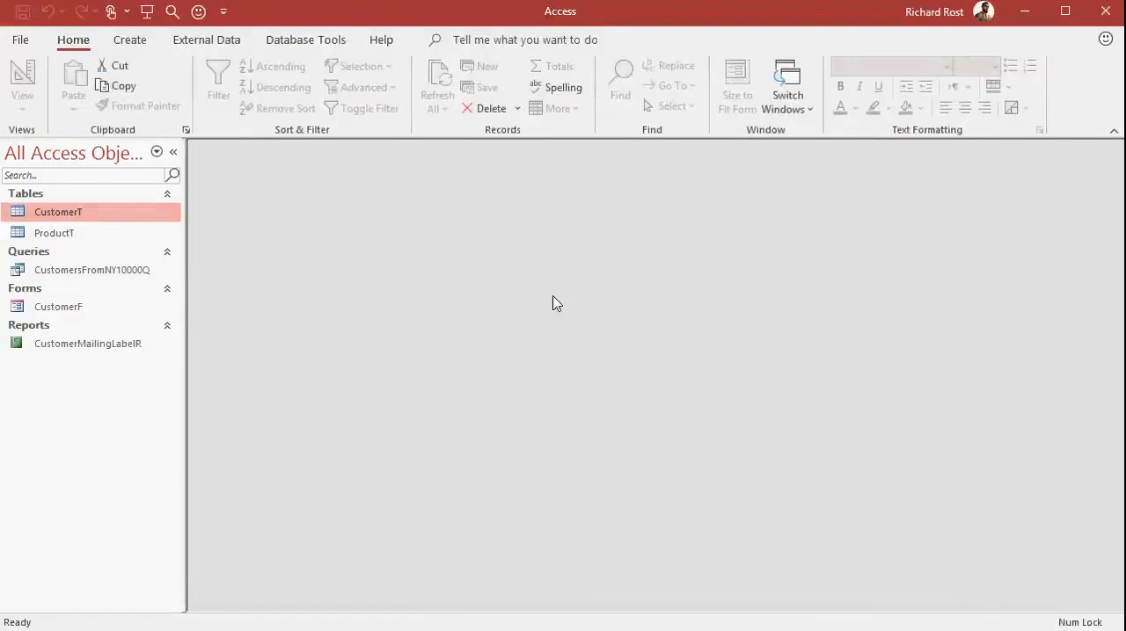
Open CustomerMailingLabelR in Design View and move the State field down one row, leaving a gap below CompanyName.
{"action": "left_click", "coordinate": [95, 347]}
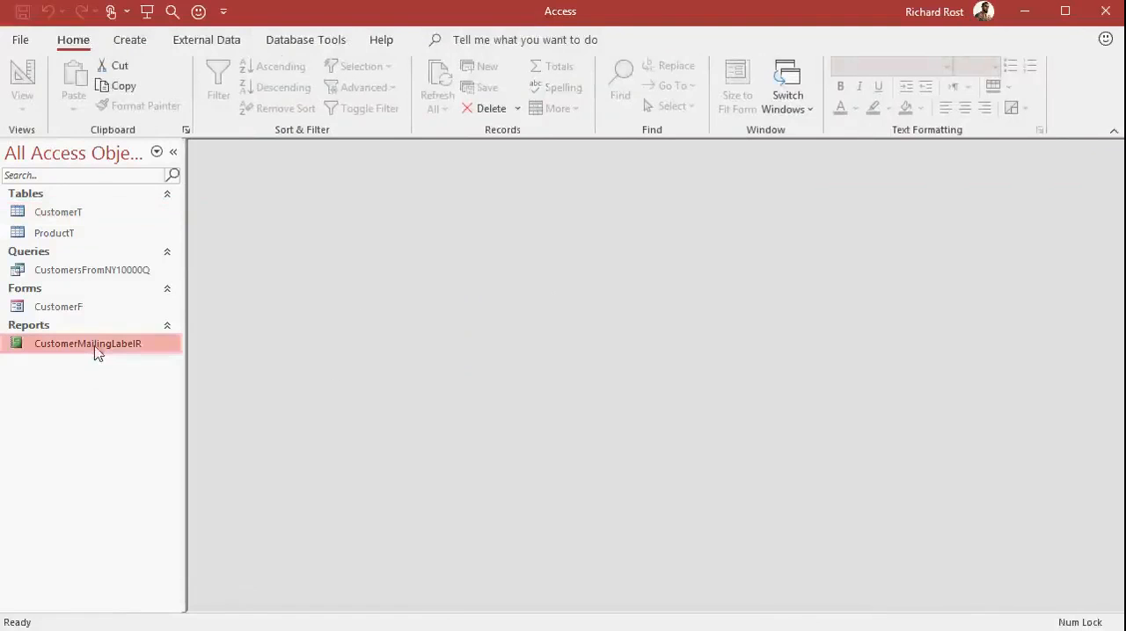
{"action": "right_click", "coordinate": [97, 350]}
{"action": "left_click", "coordinate": [133, 410]}
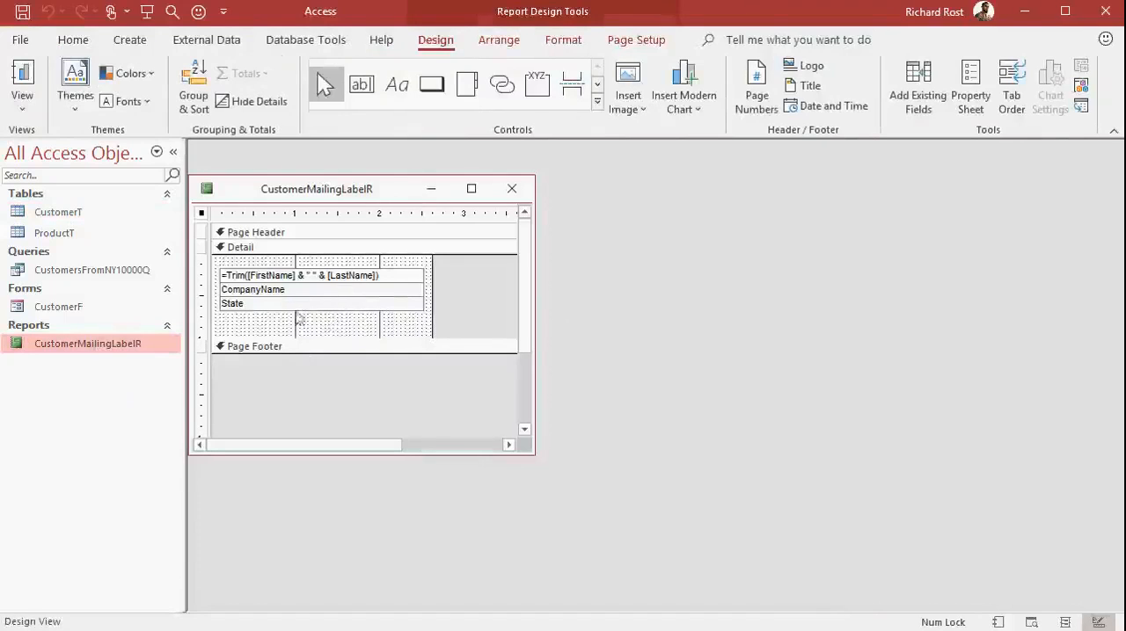
{"action": "left_click", "coordinate": [313, 307]}
{"action": "left_click_drag", "start_coordinate": [340, 314], "coordinate": [340, 328]}
{"action": "left_click", "coordinate": [471, 294]}
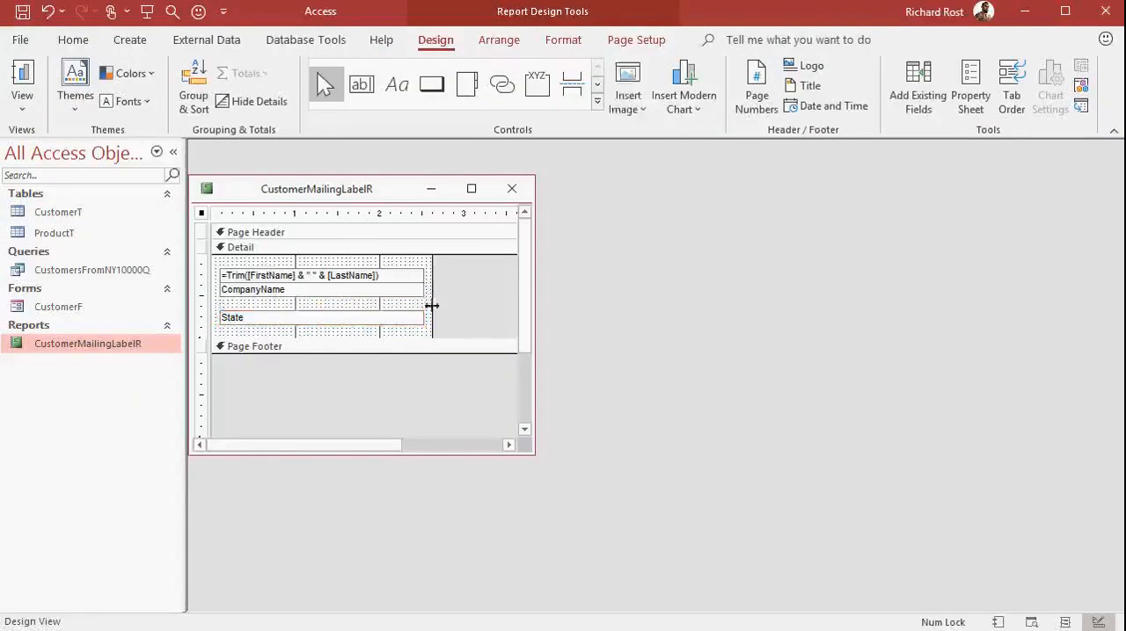
Move the State field back up directly beneath CompanyName and close the report design.
{"action": "left_click_drag", "start_coordinate": [350, 326], "coordinate": [349, 312]}
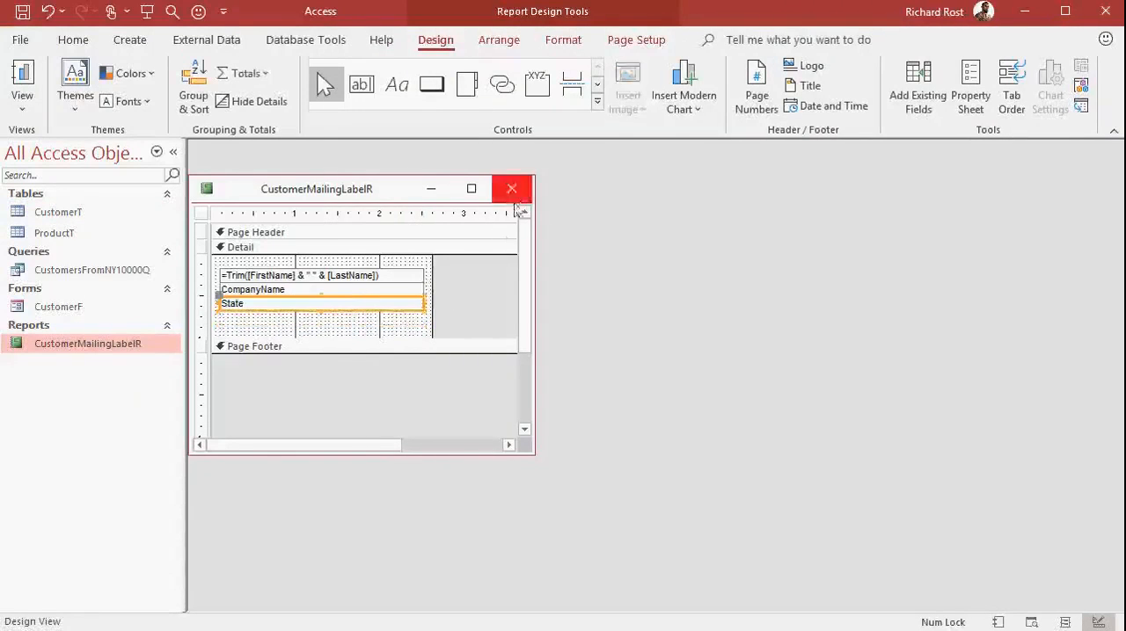
{"action": "left_click", "coordinate": [512, 192]}
{"action": "left_click", "coordinate": [760, 499]}
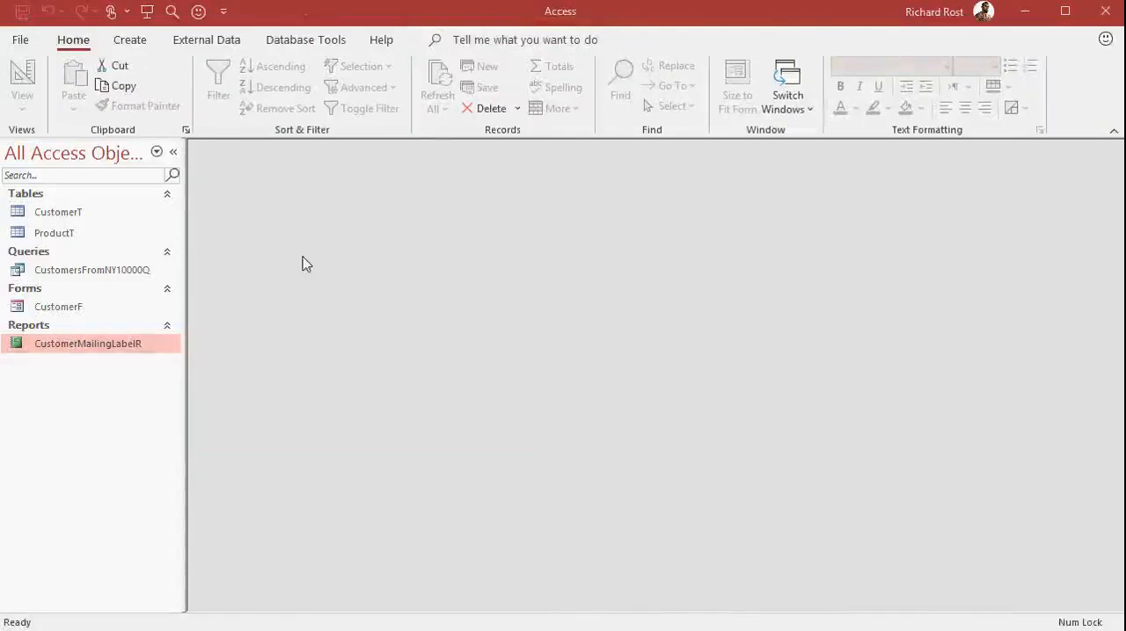
{"action": "left_click", "coordinate": [77, 212]}
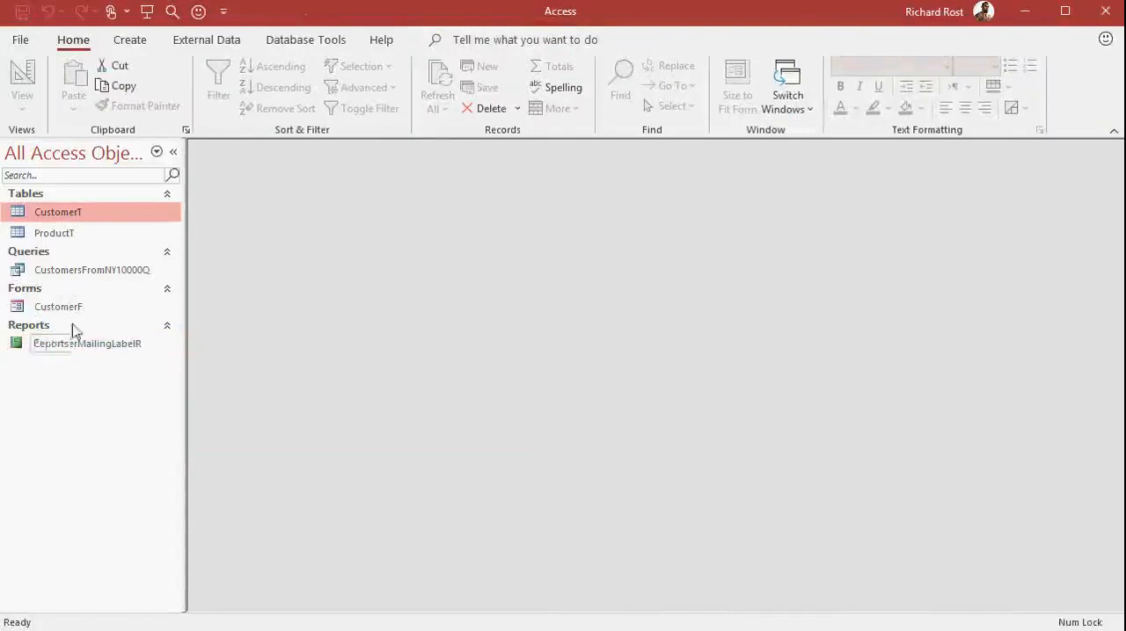
{"action": "left_click", "coordinate": [102, 277]}
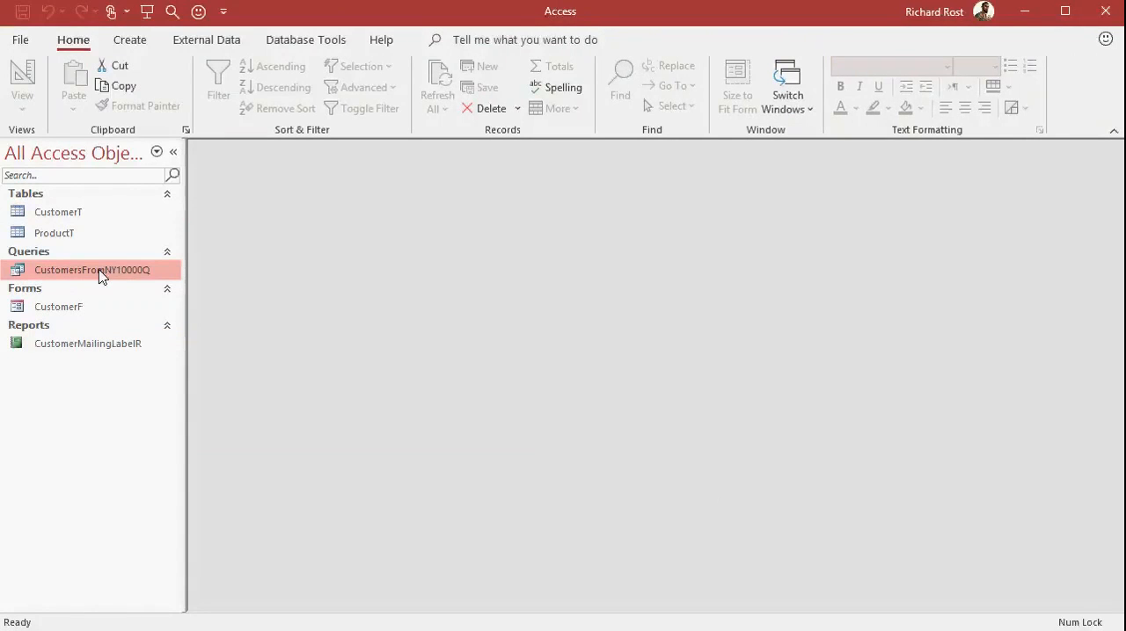
{"action": "left_click", "coordinate": [91, 314]}
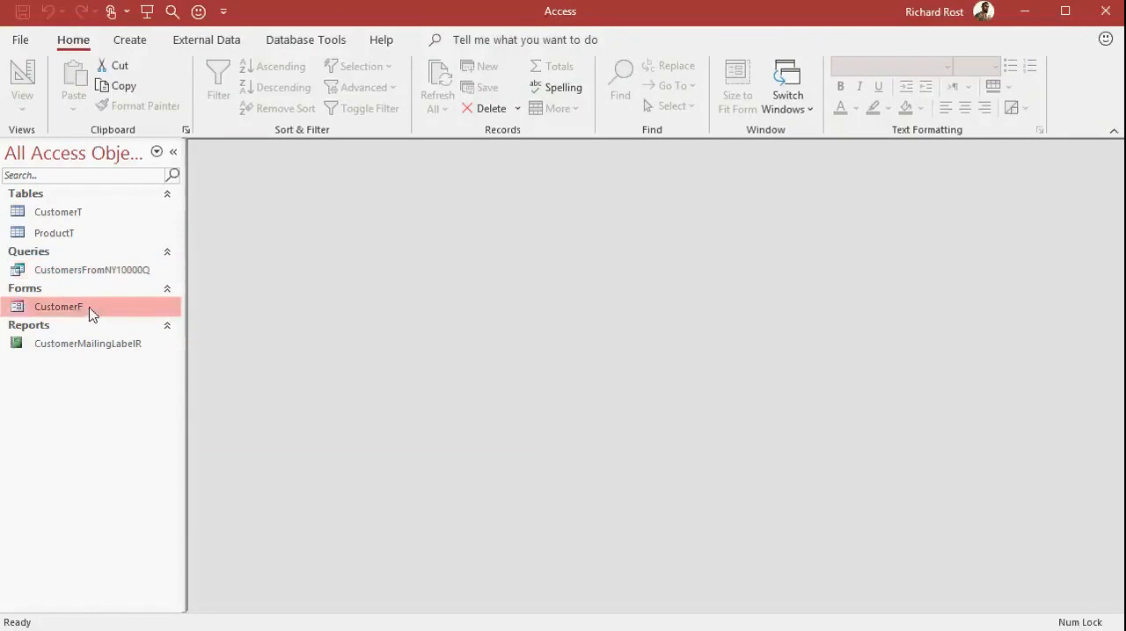
{"action": "left_click", "coordinate": [92, 349]}
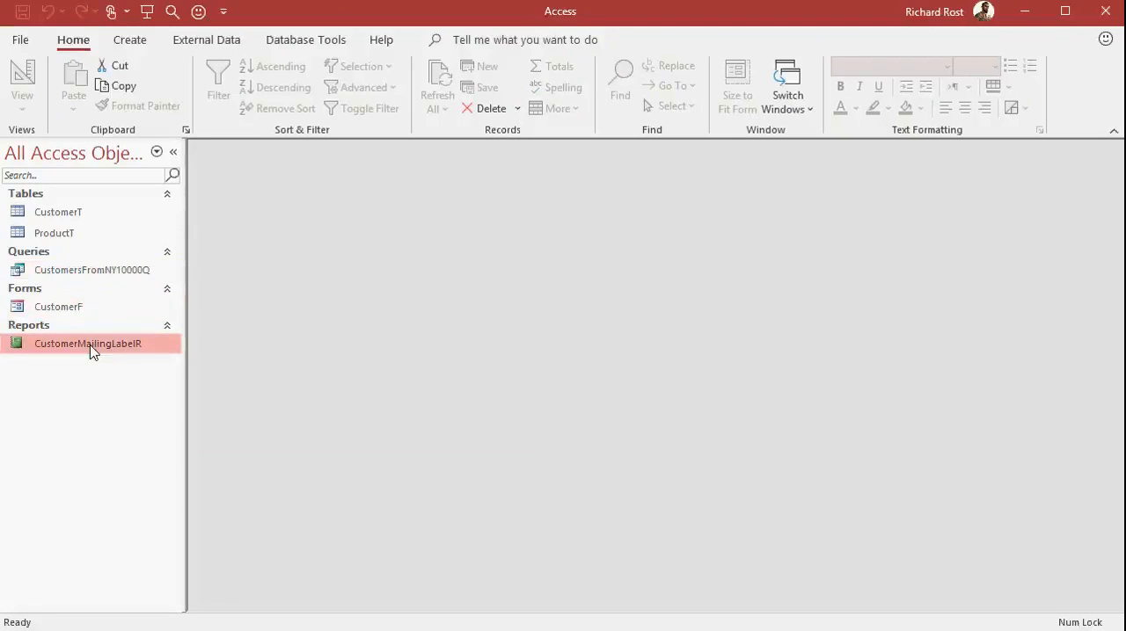
{"action": "left_click", "coordinate": [132, 41]}
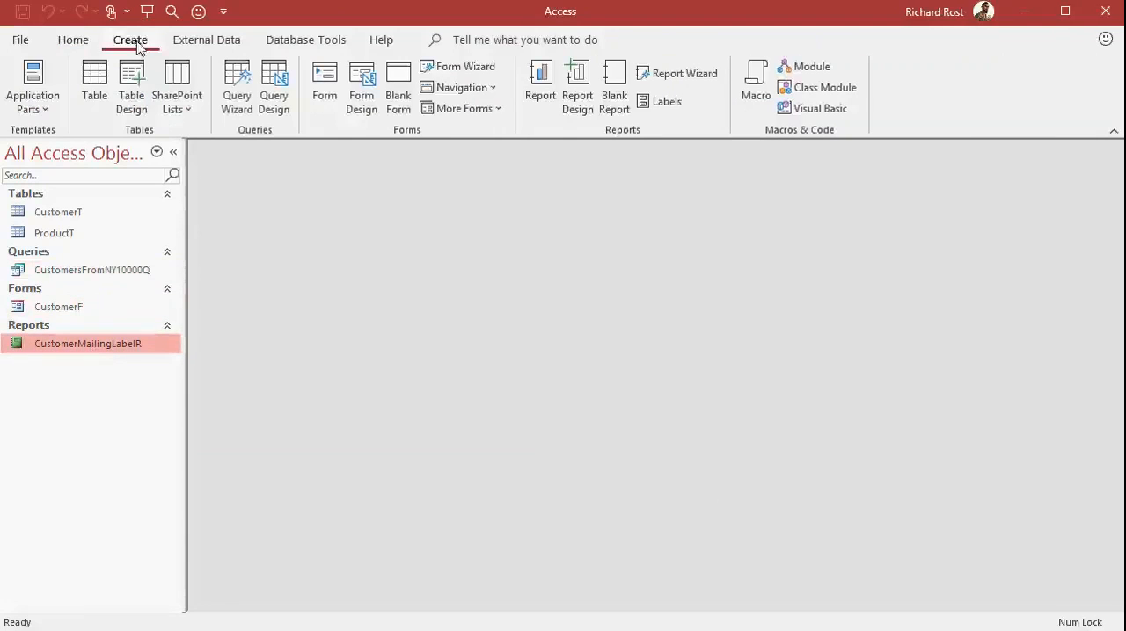